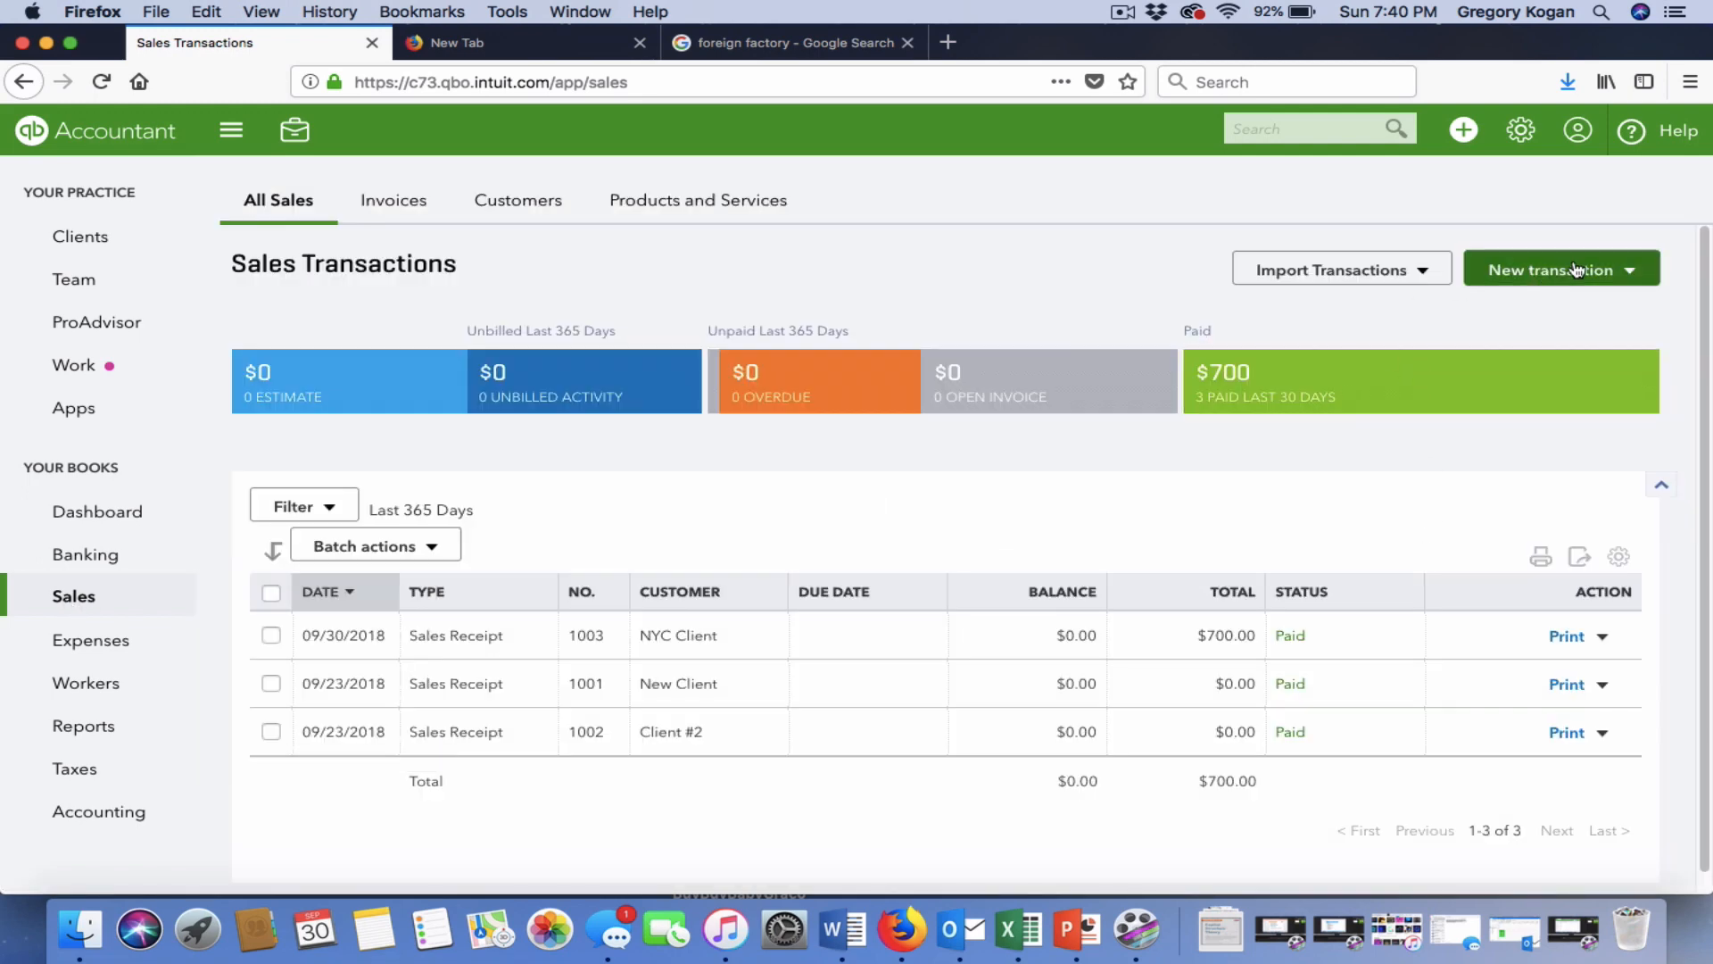
# Start a new blank Sales Receipt from the New transaction menu on Sales Transactions.
pyautogui.click(1575, 268)
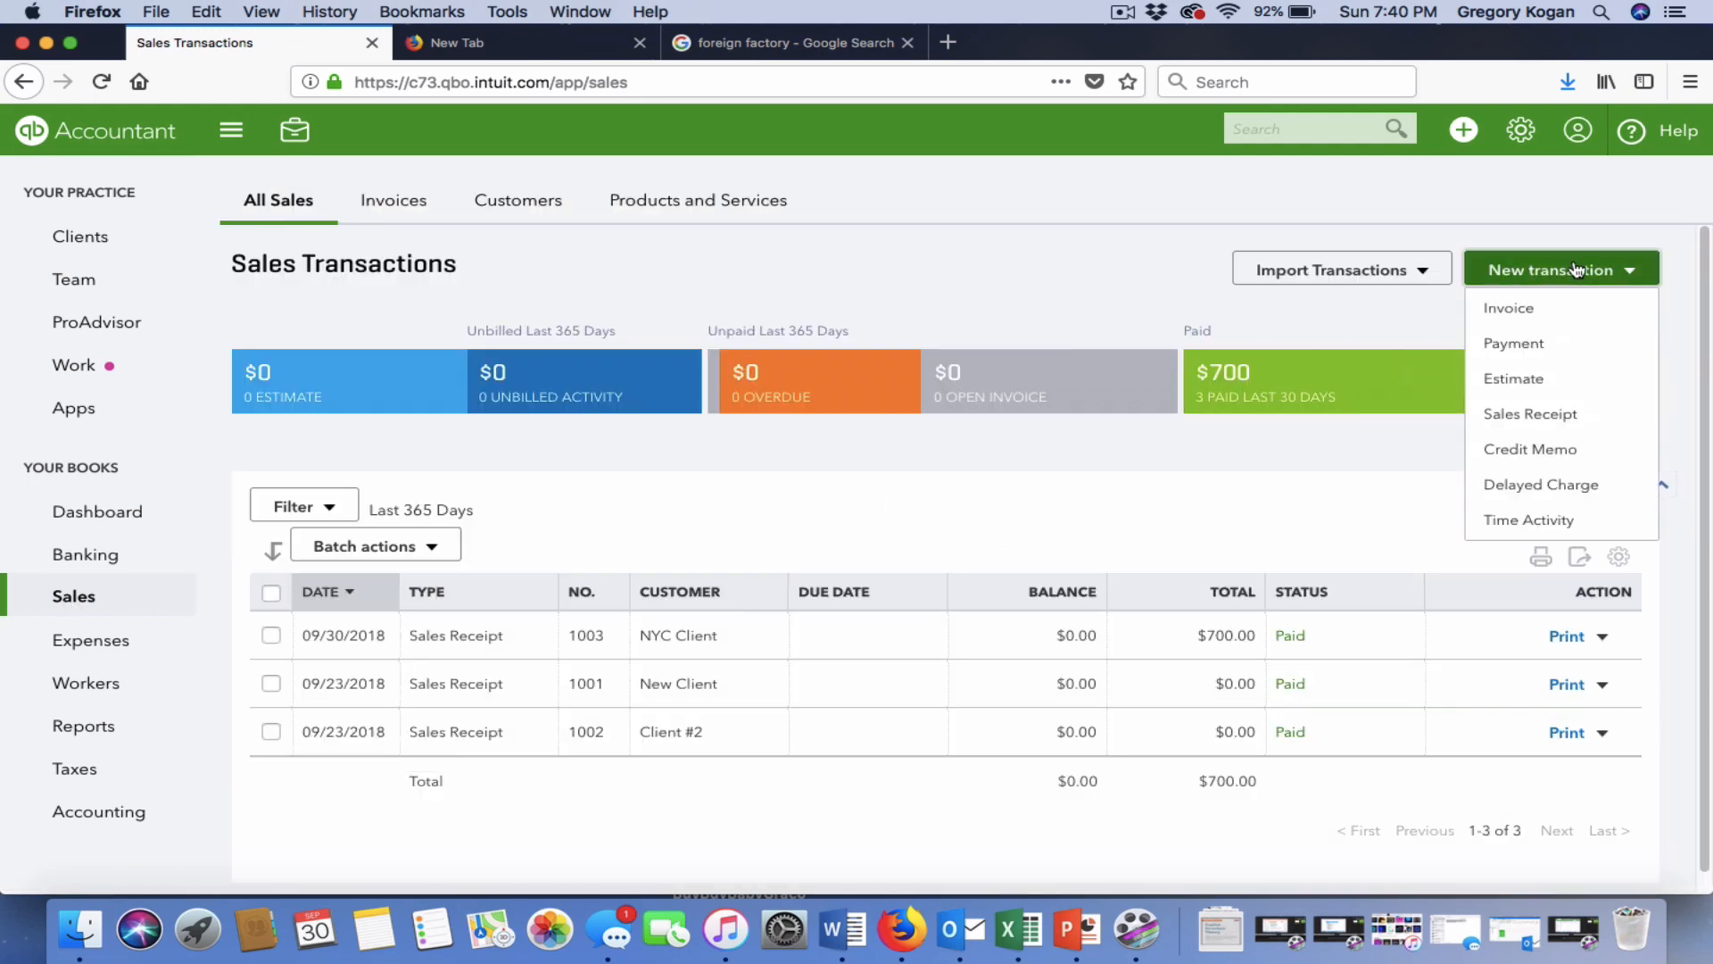
pyautogui.click(1558, 418)
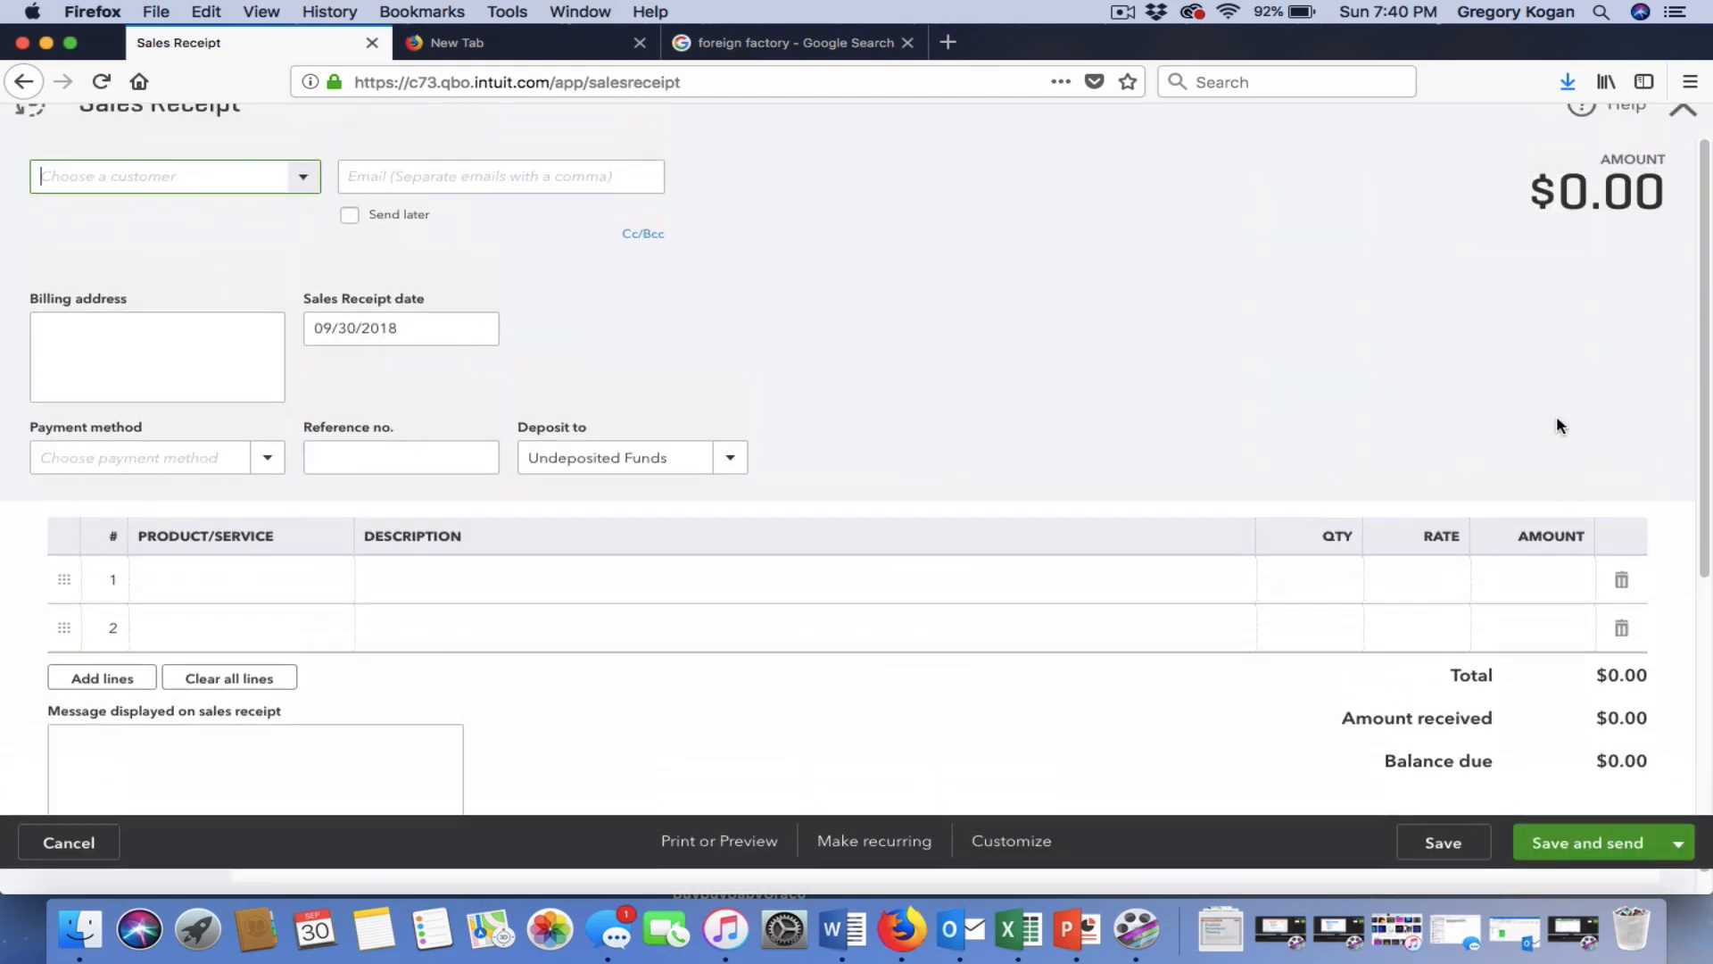
# Type Brooklyn Client in the customer dropdown and try adding it as a new customer.
pyautogui.click(312, 207)
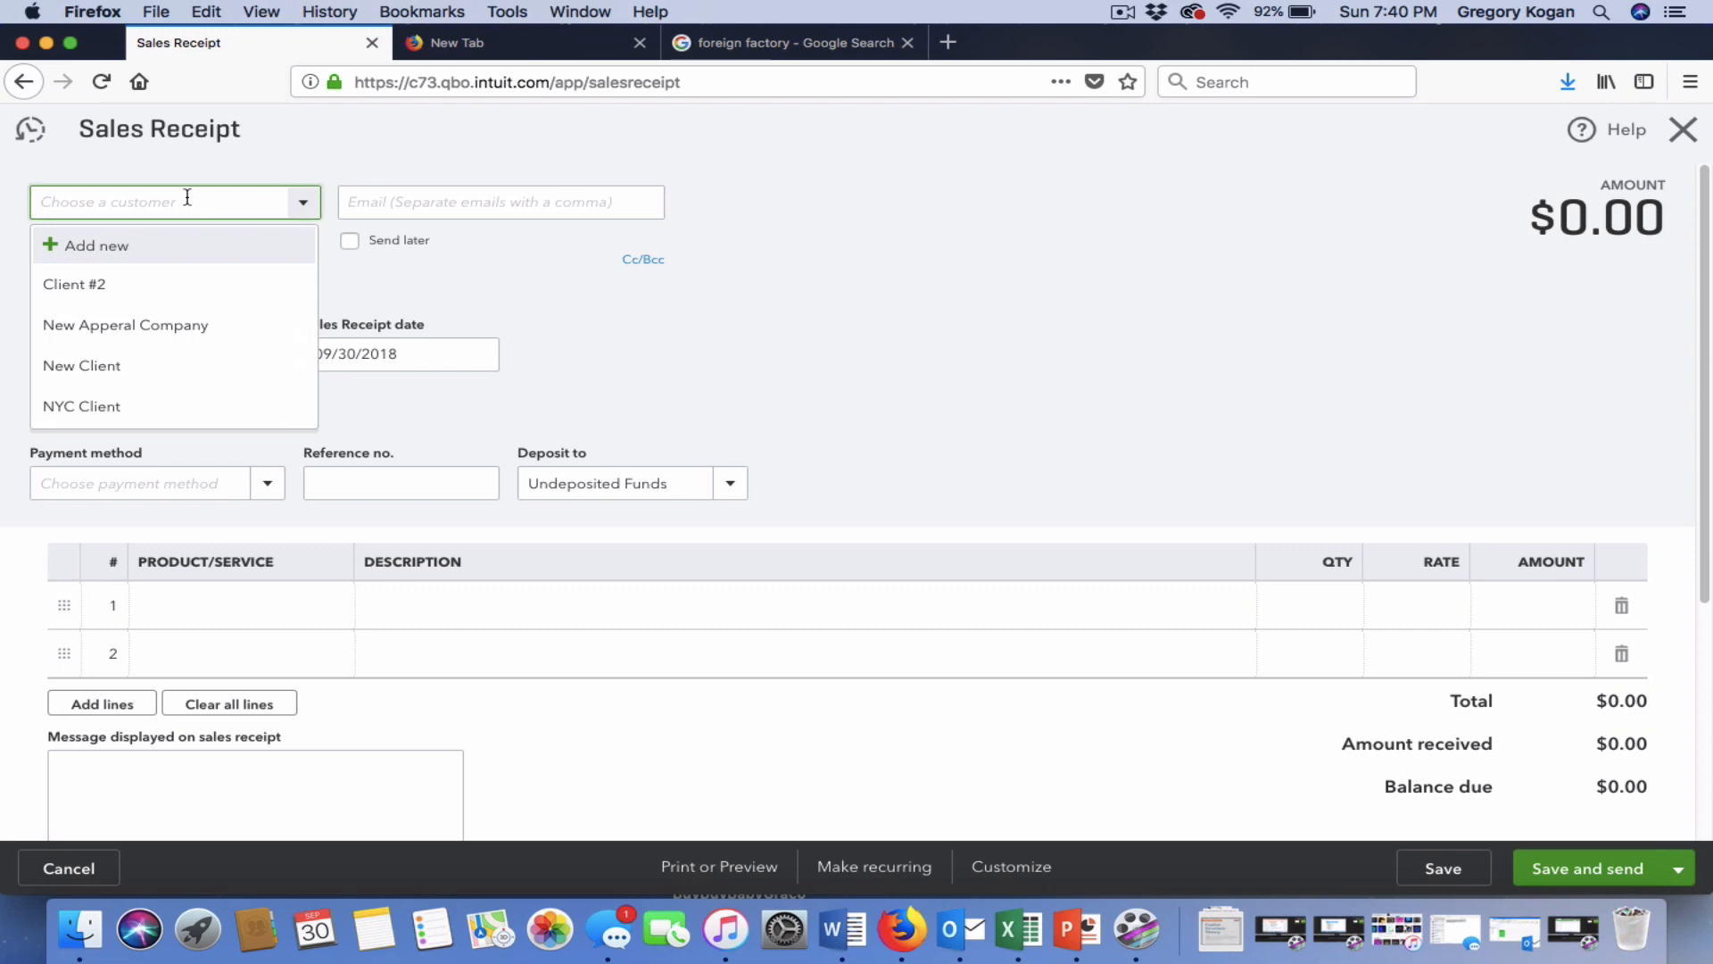
pyautogui.write('Brooklyn ')
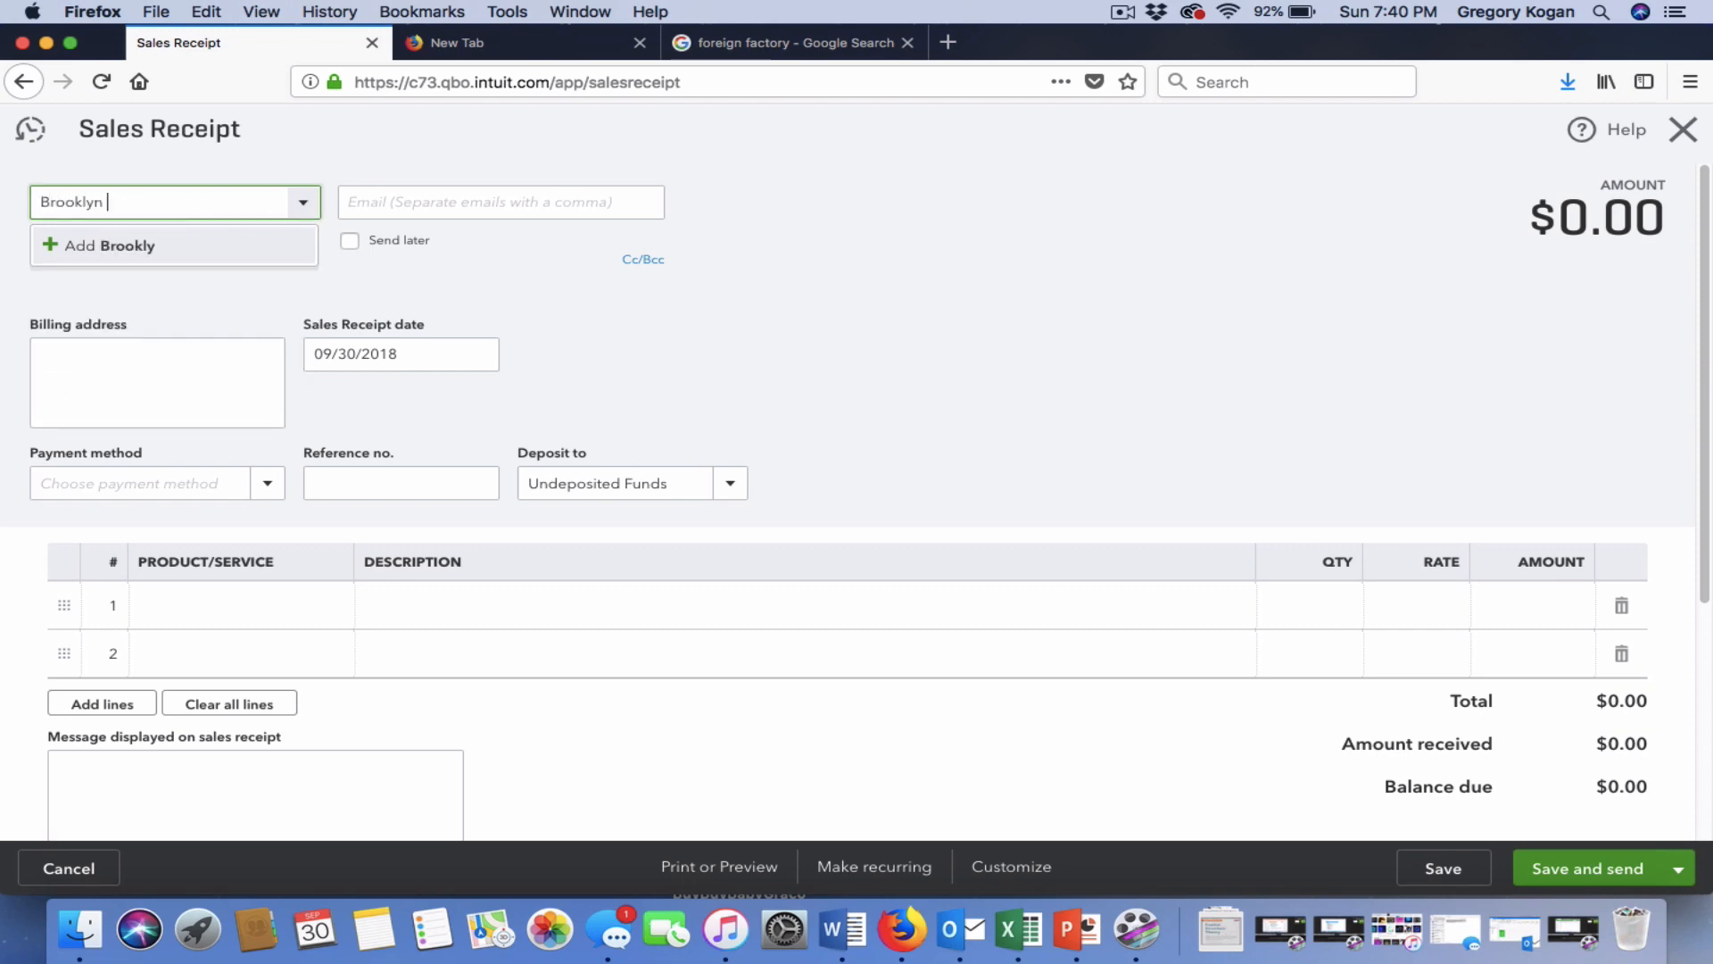
pyautogui.write('Client')
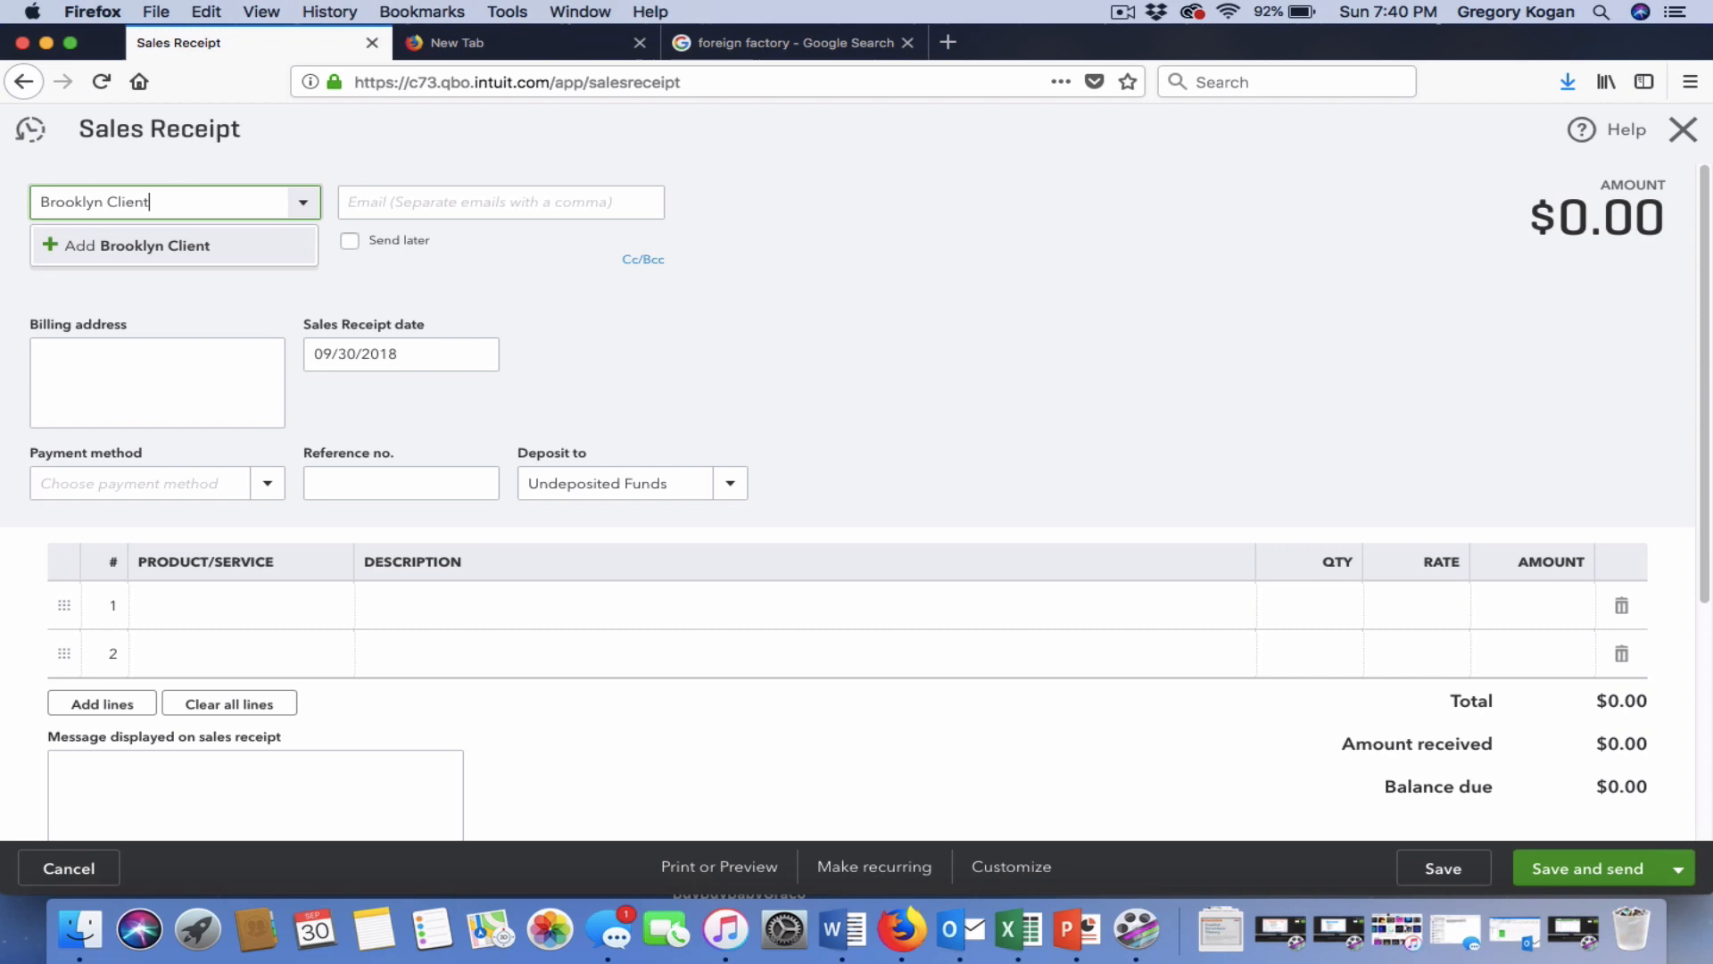
pyautogui.click(141, 244)
# Enter the customer's e-mail address in the receipt's Email field.
pyautogui.click(411, 207)
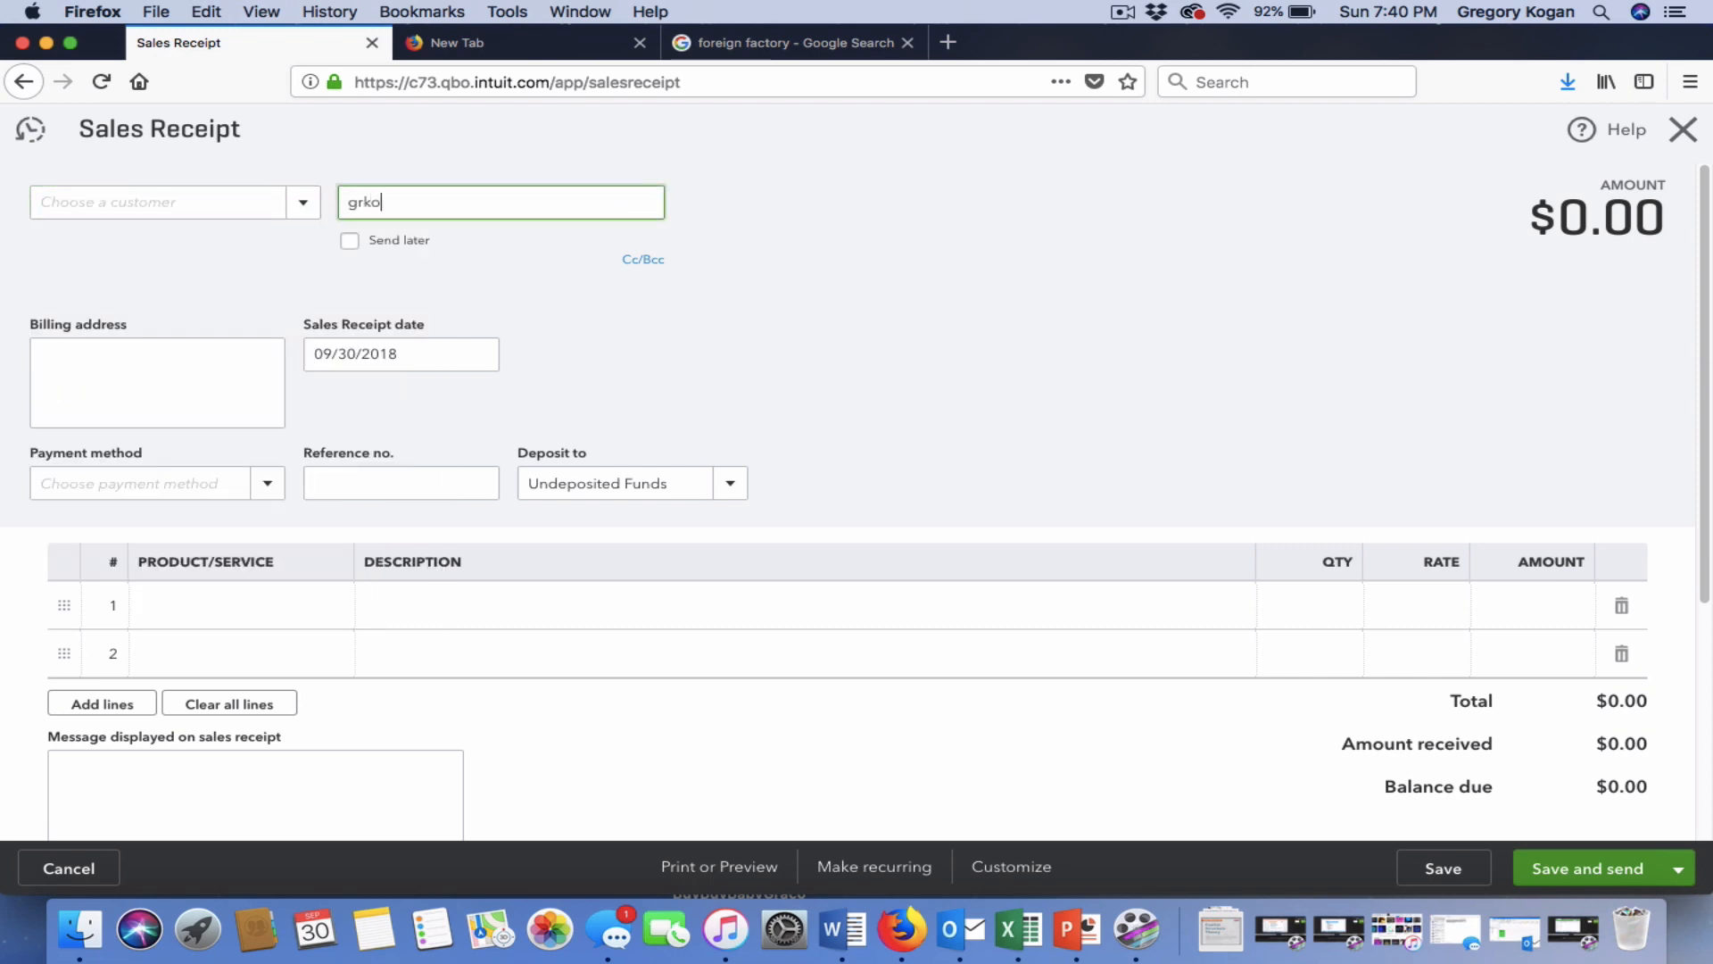
pyautogui.click(154, 355)
pyautogui.click(401, 483)
pyautogui.scroll(-5, 797, 423)
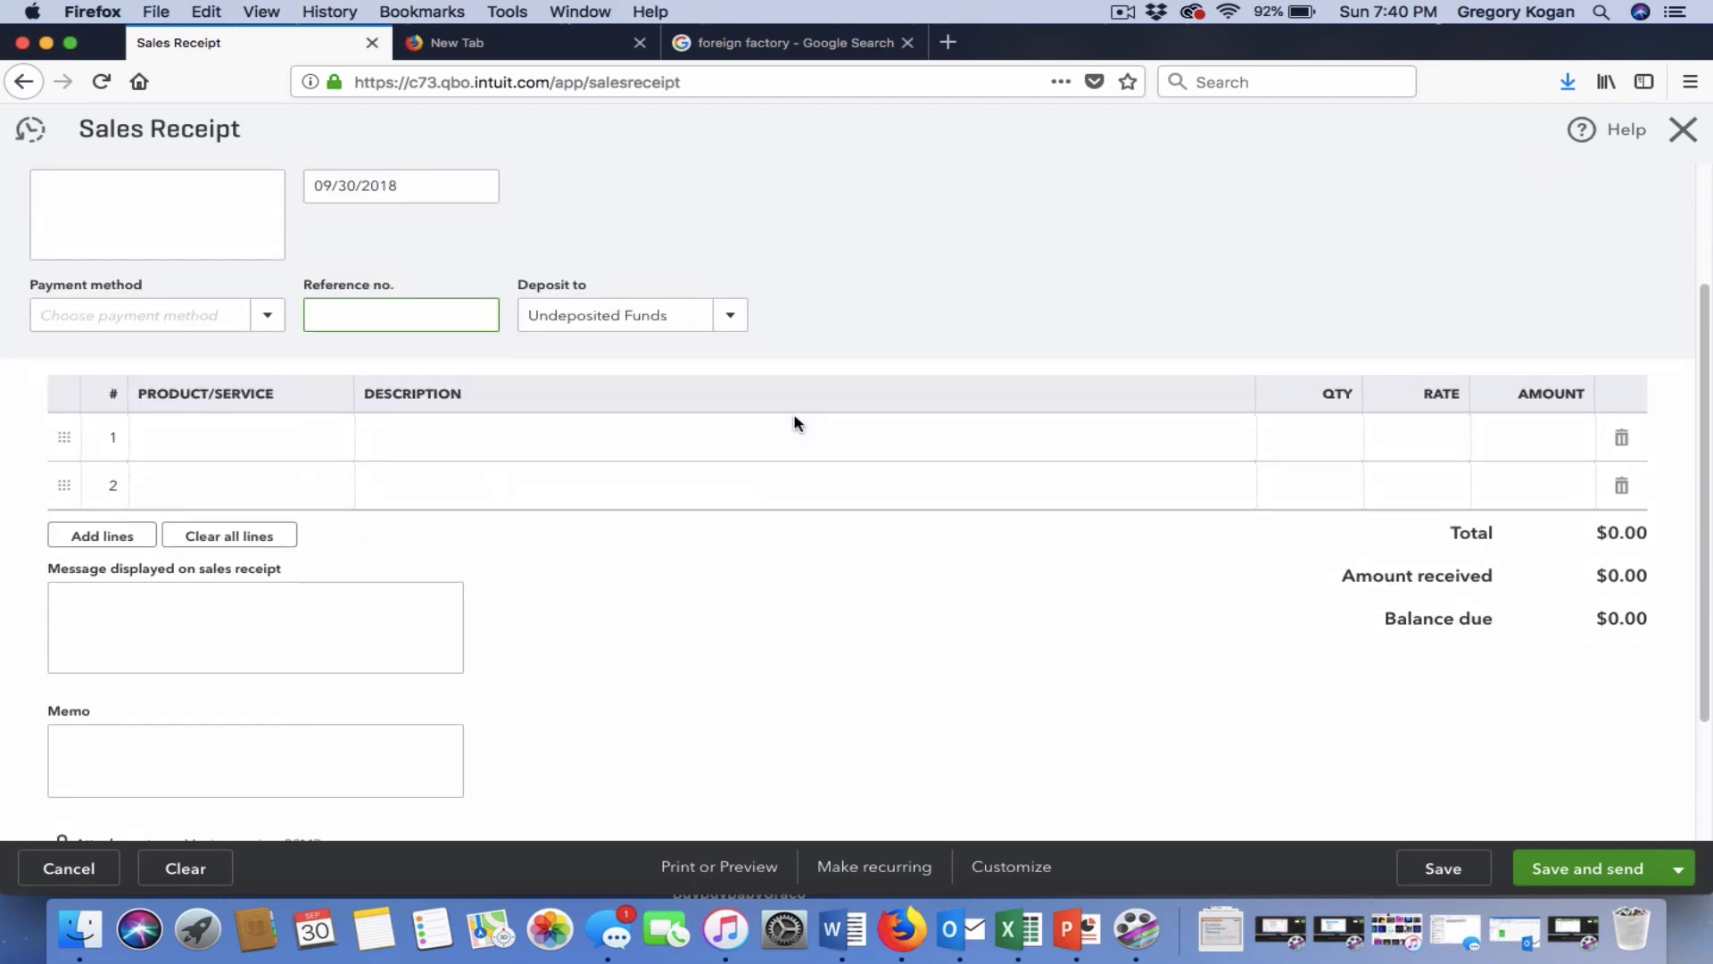
pyautogui.scroll(3, 797, 423)
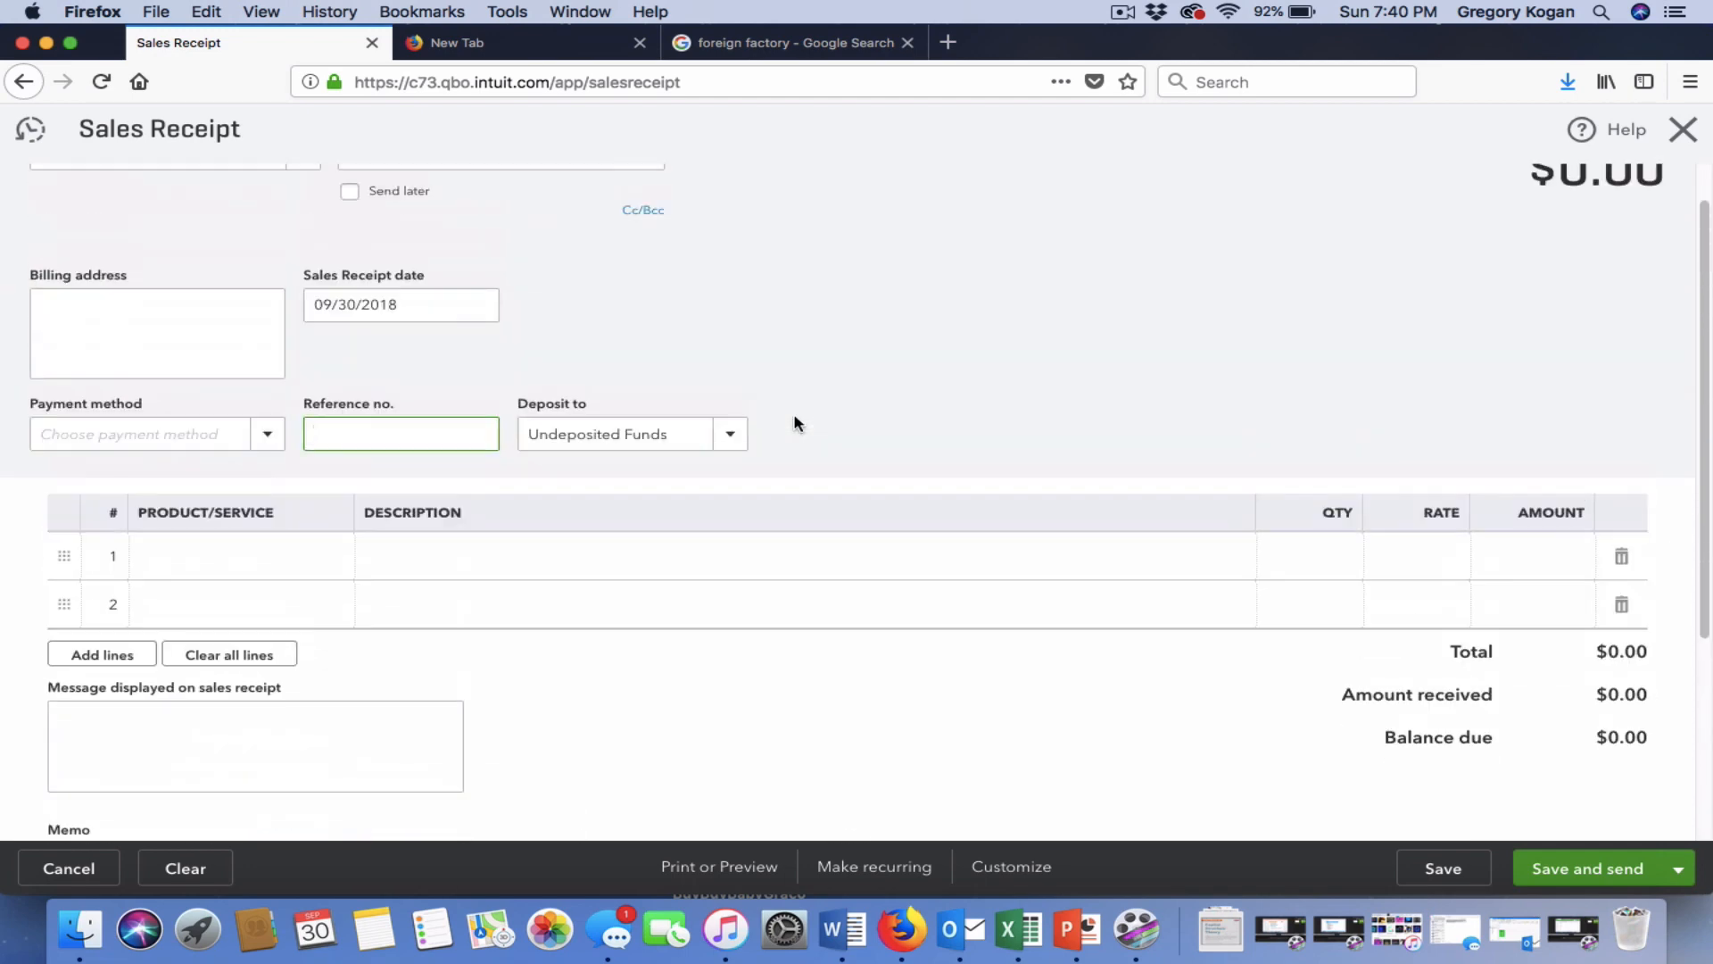
pyautogui.click(302, 562)
# Set line 1 to Mens:Shirt, quantity 25 at rate 70, totalling $1,750.00.
pyautogui.click(343, 568)
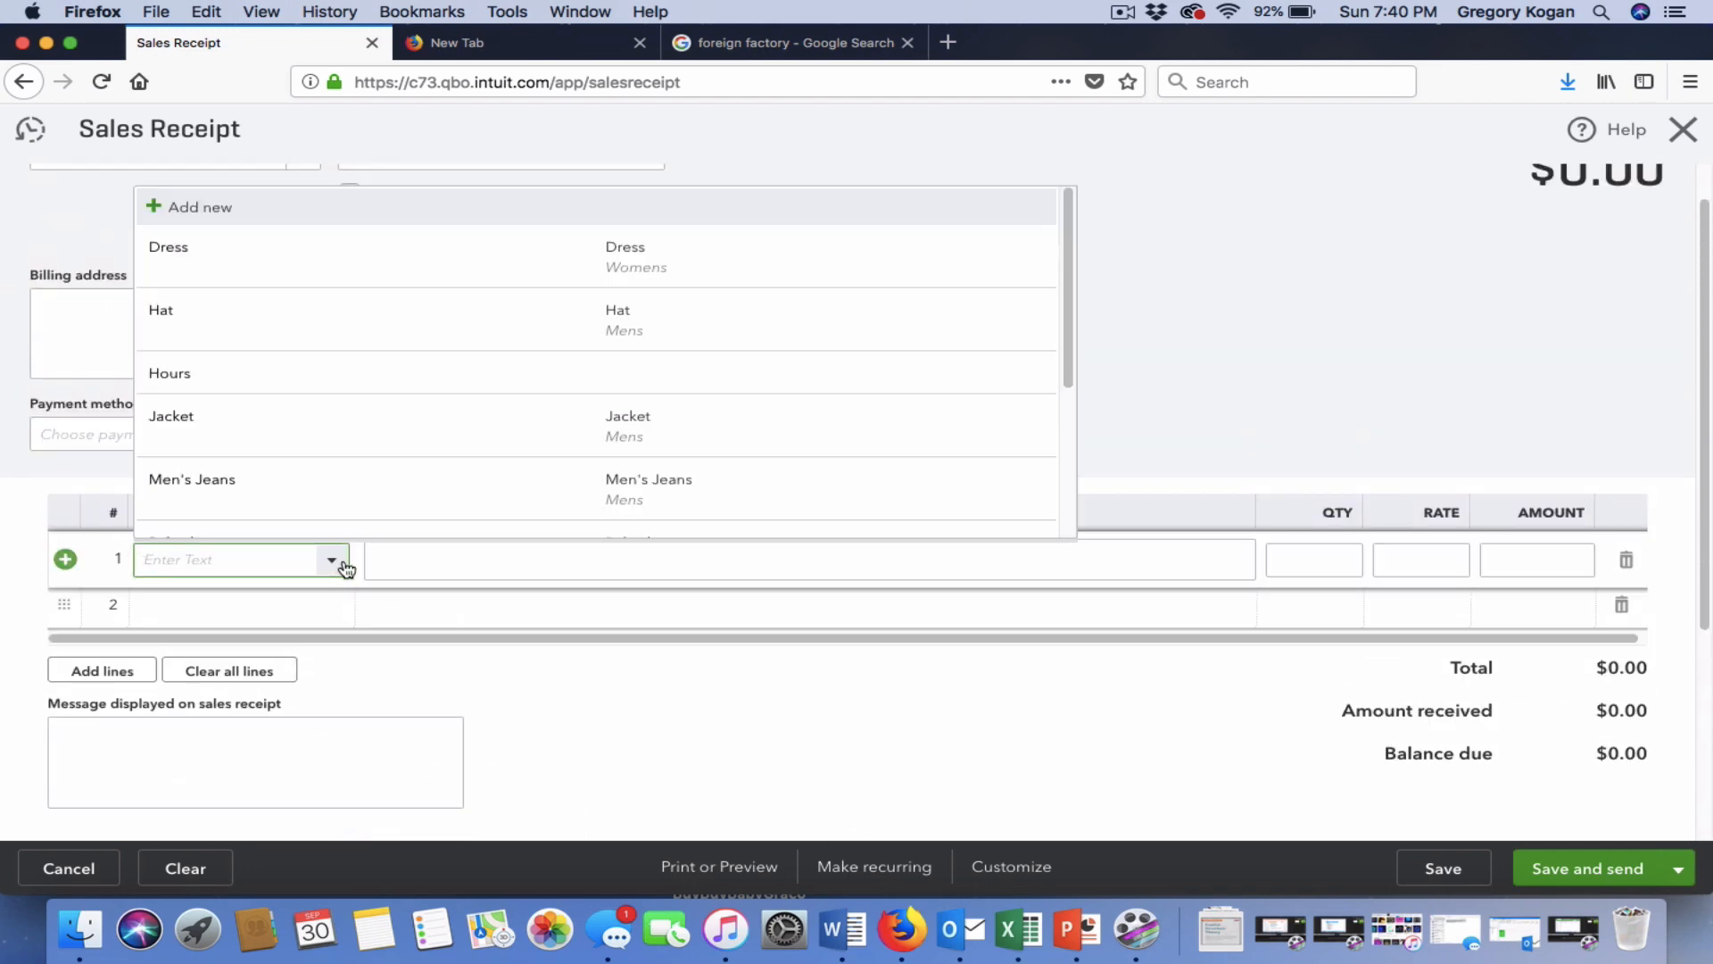
pyautogui.scroll(-3, 323, 451)
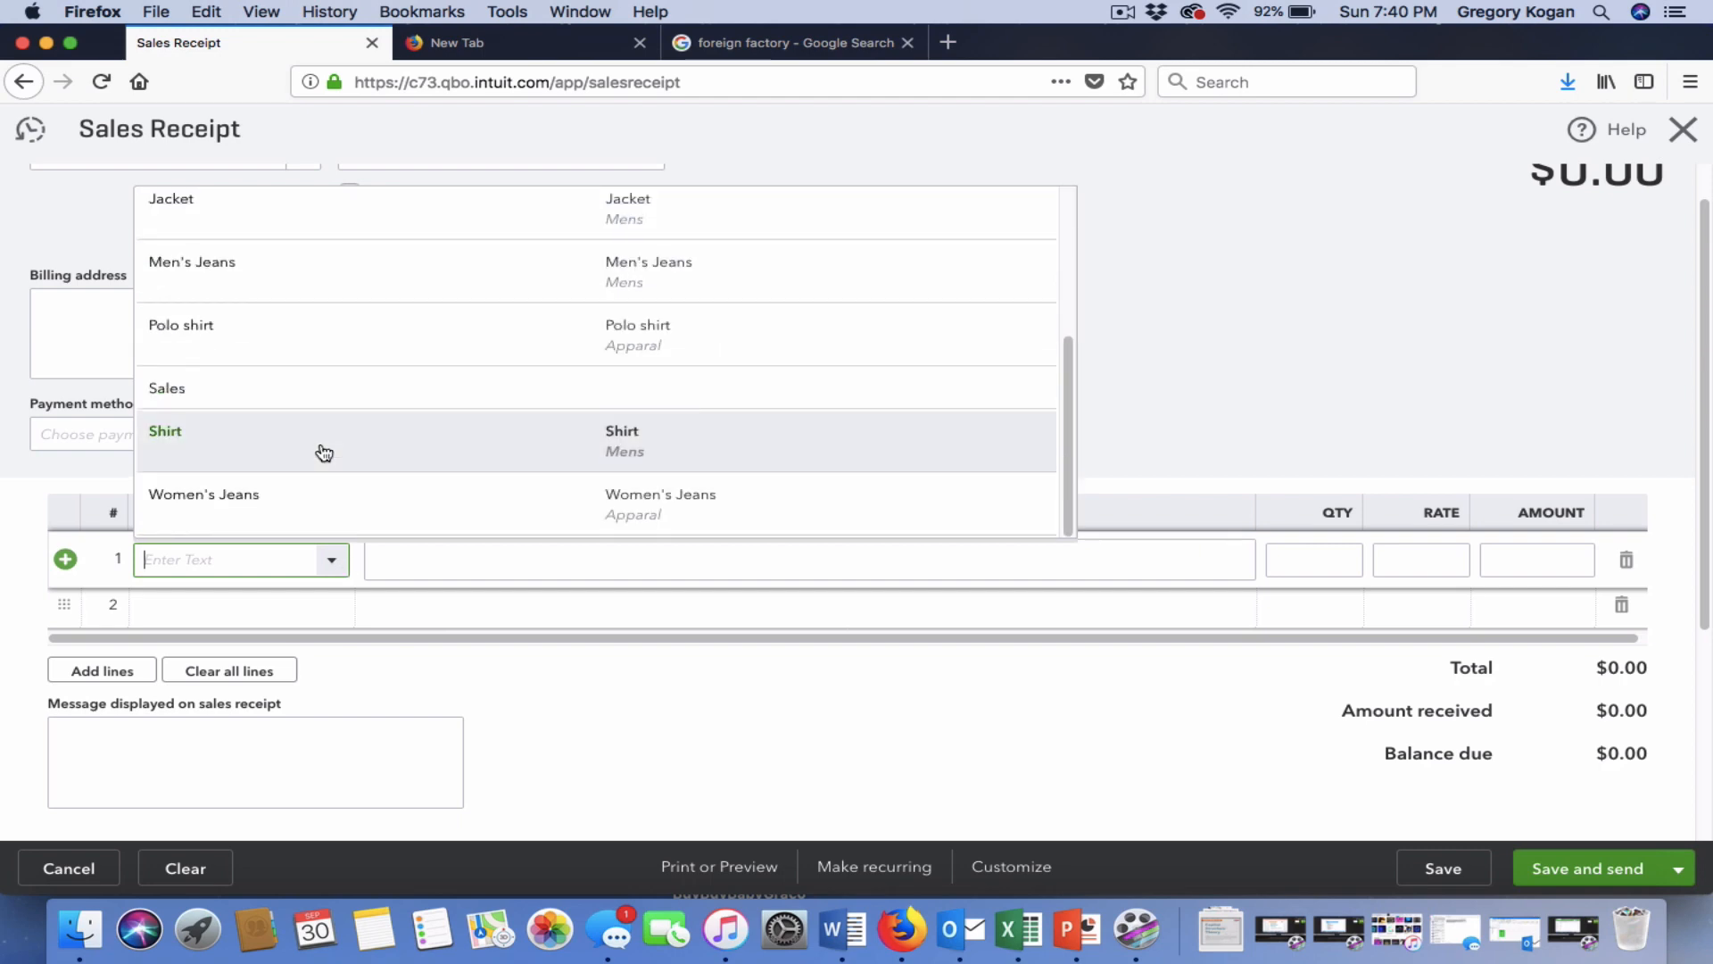
pyautogui.scroll(3, 324, 453)
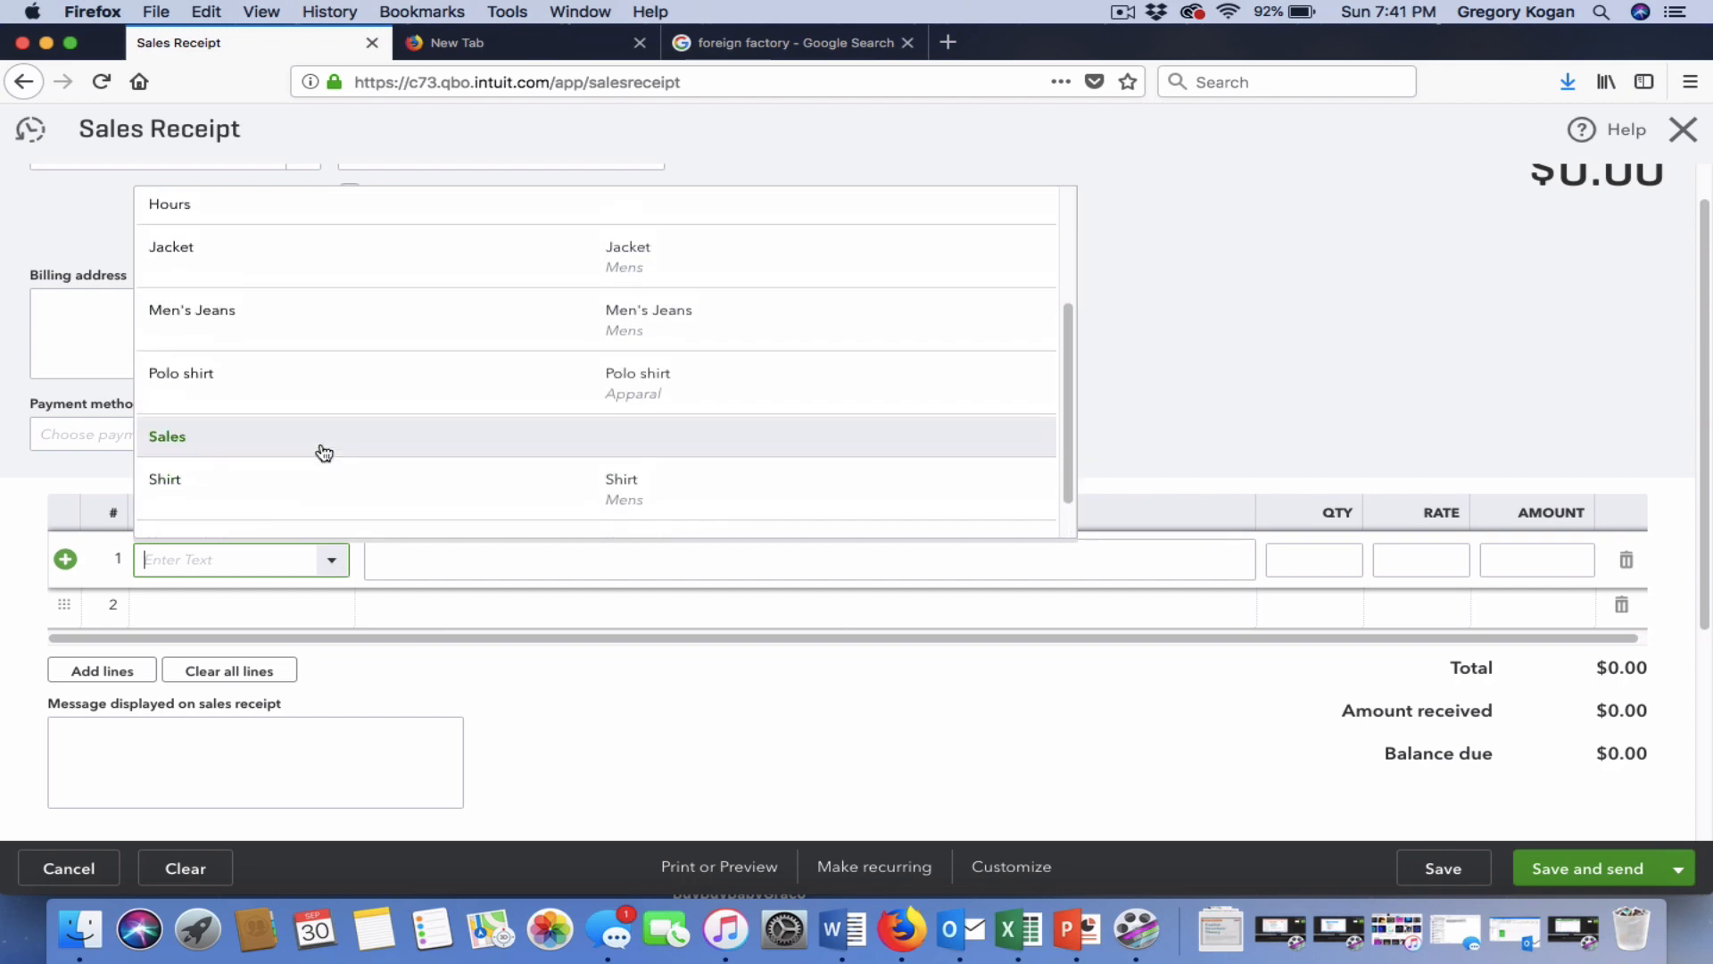
pyautogui.scroll(-1, 324, 452)
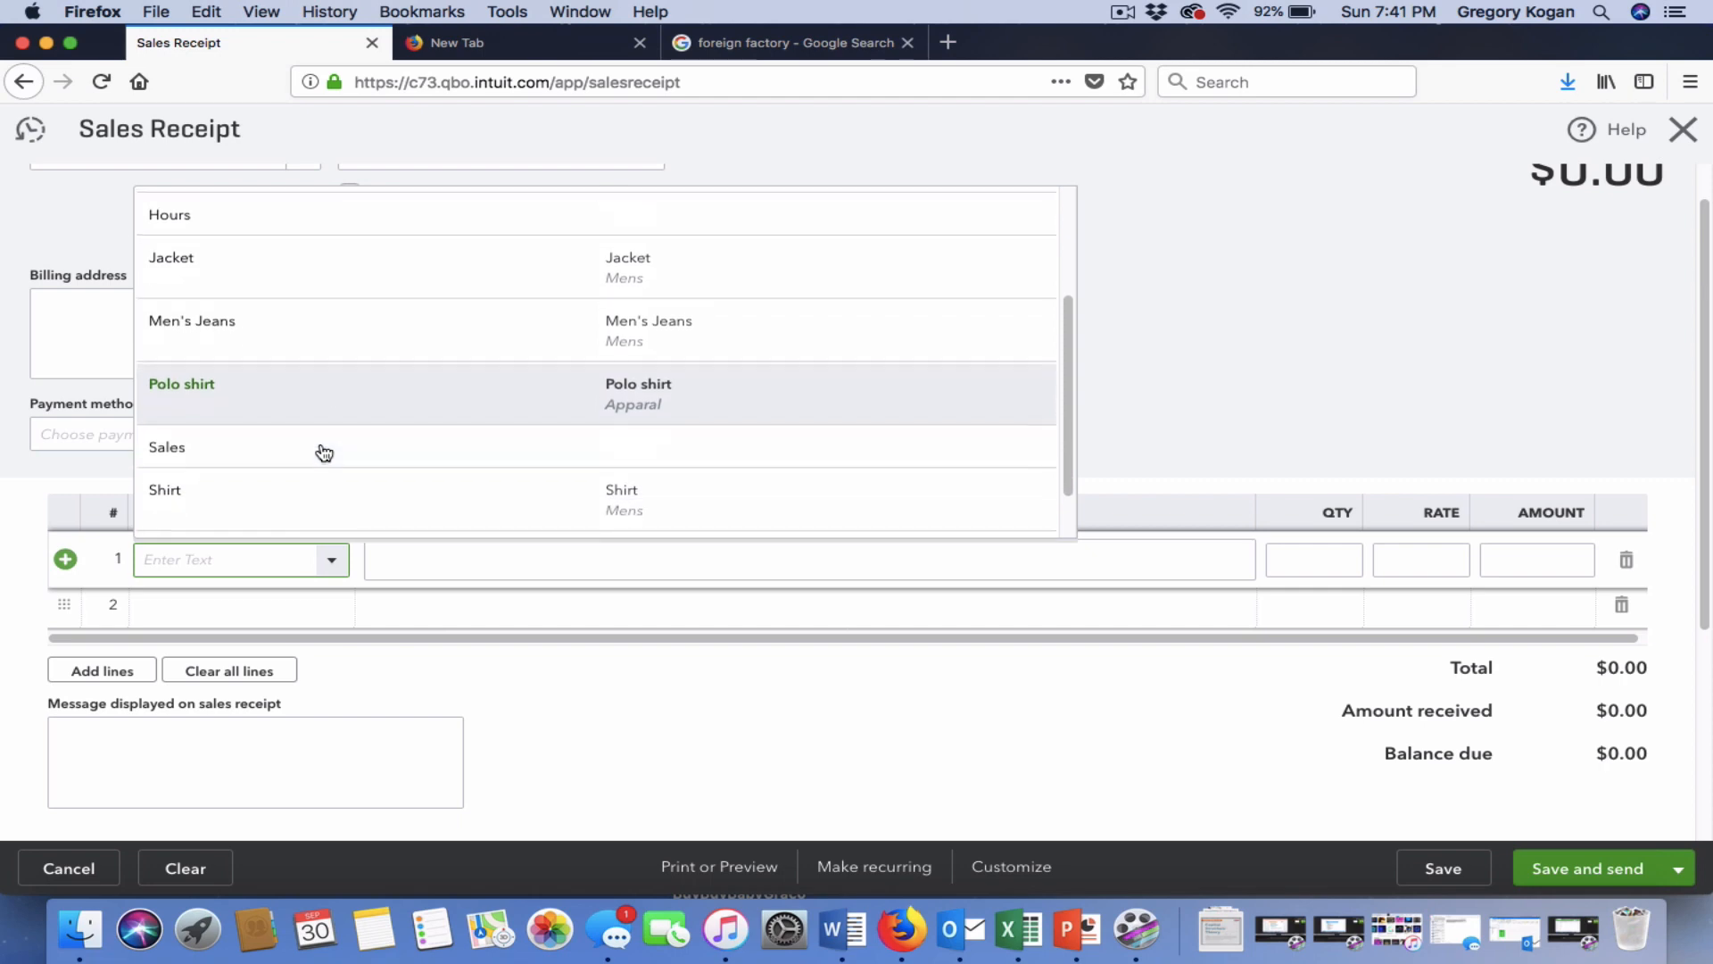
pyautogui.click(298, 482)
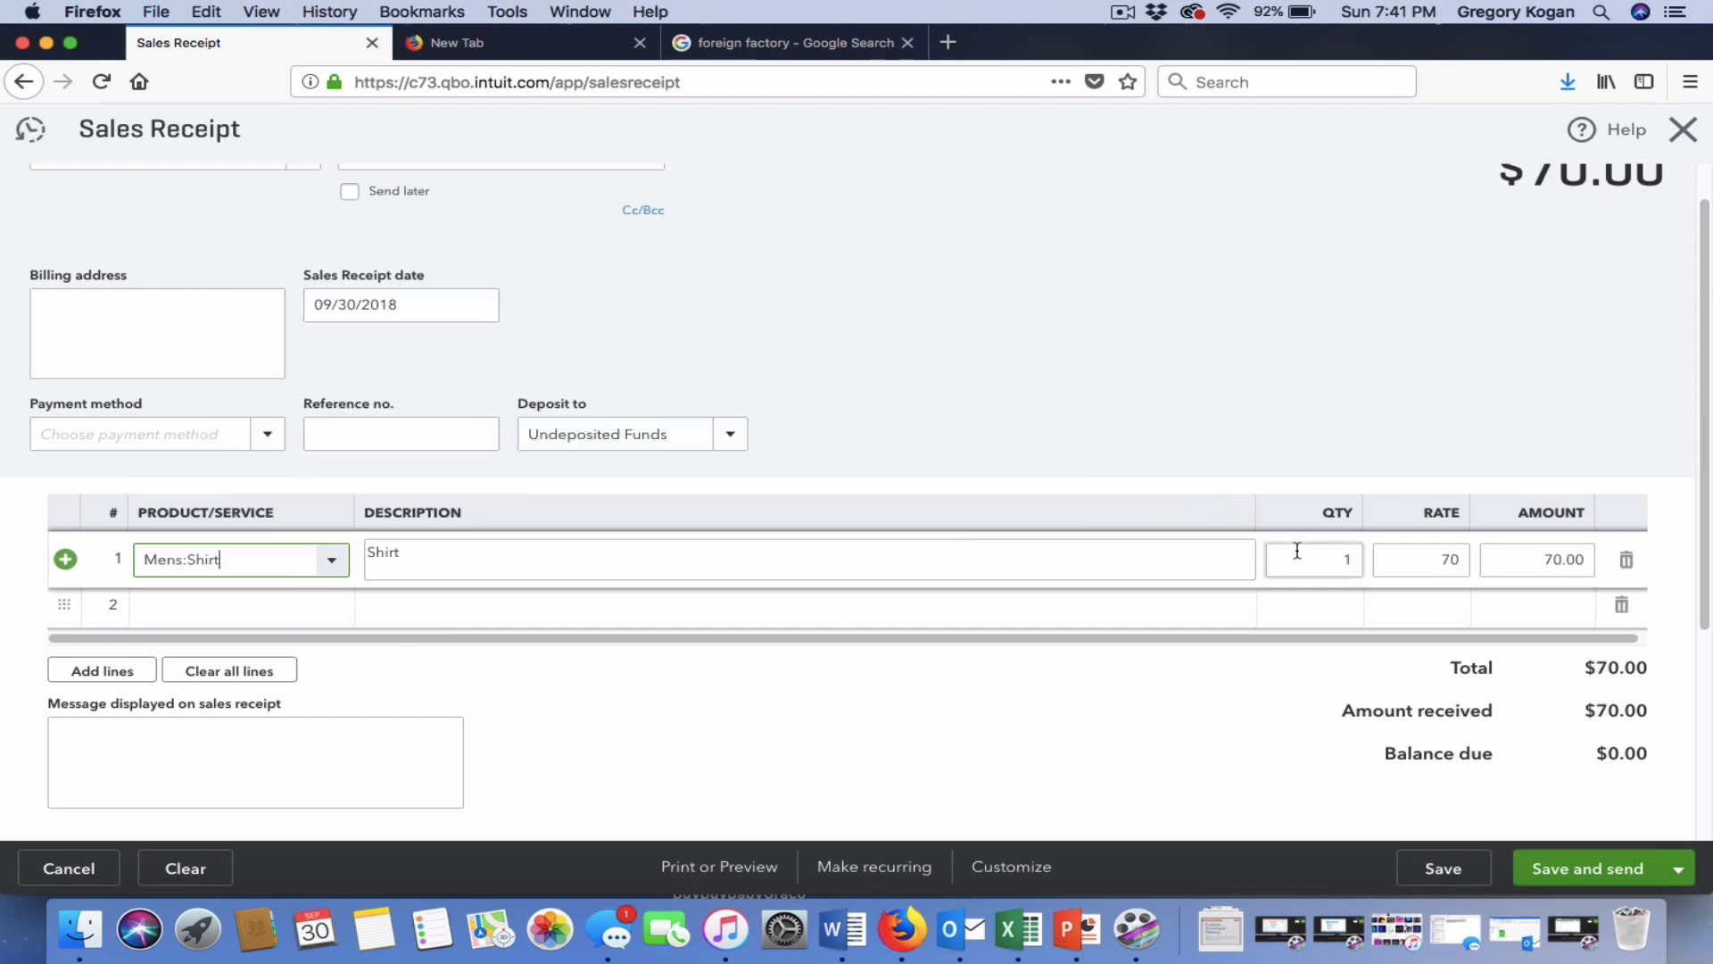
pyautogui.click(1329, 560)
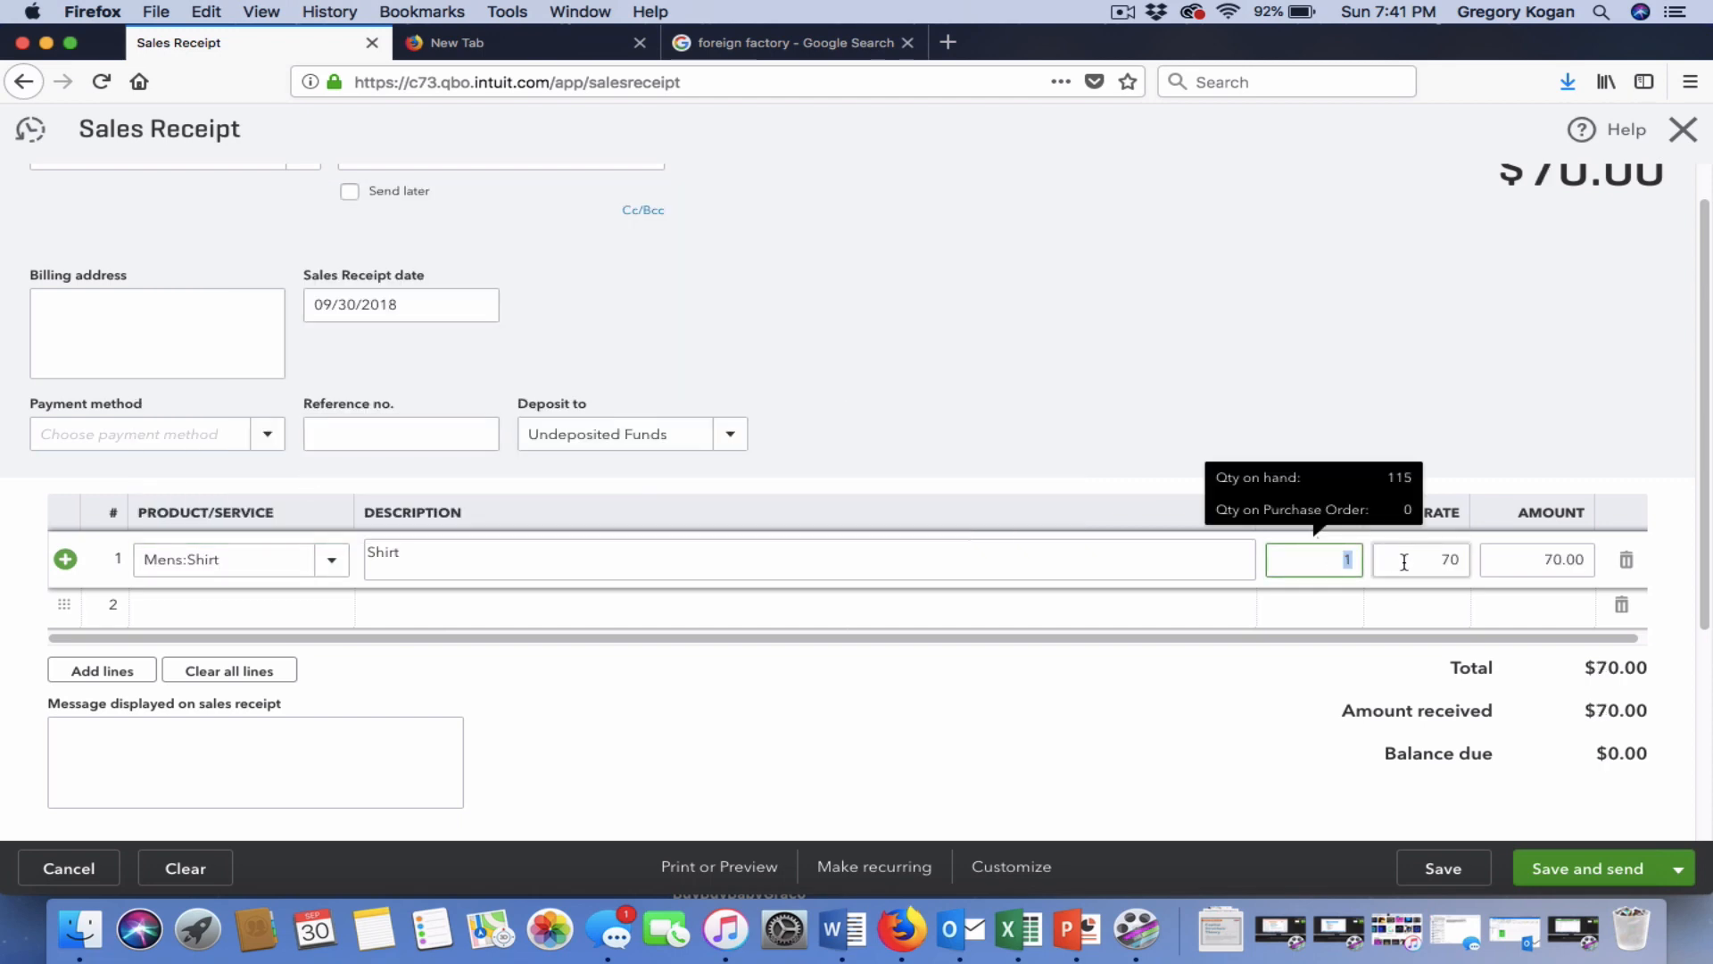
pyautogui.write('25')
pyautogui.click(1483, 559)
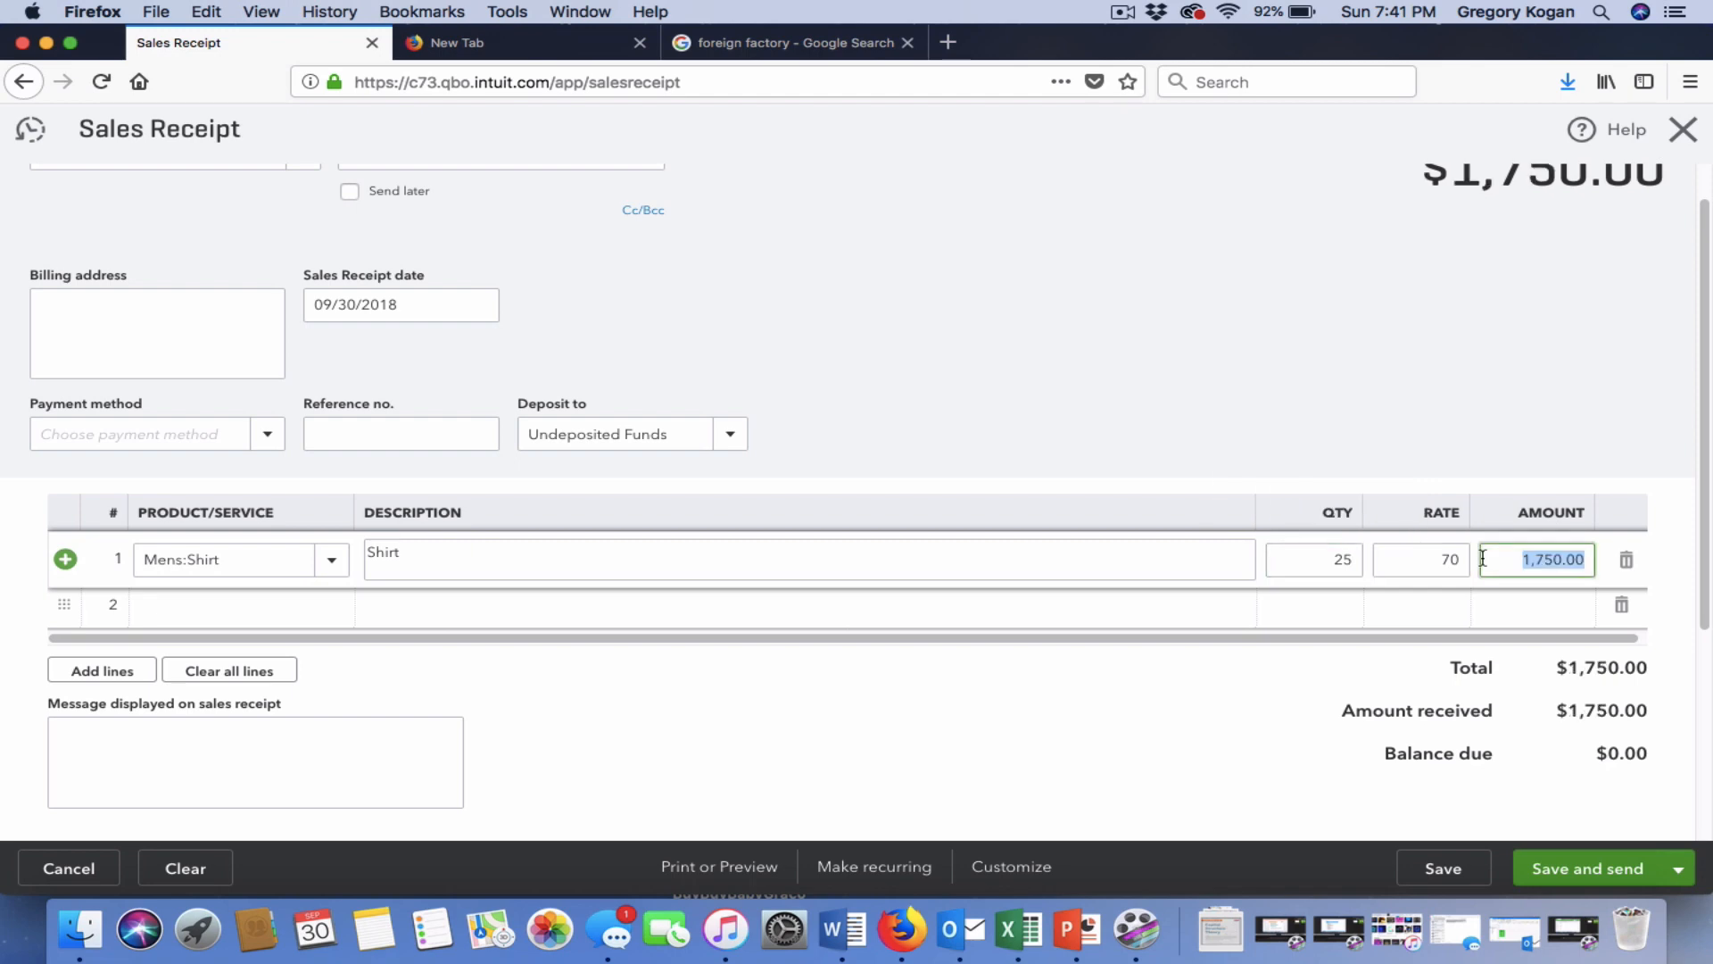
pyautogui.scroll(1, 1375, 366)
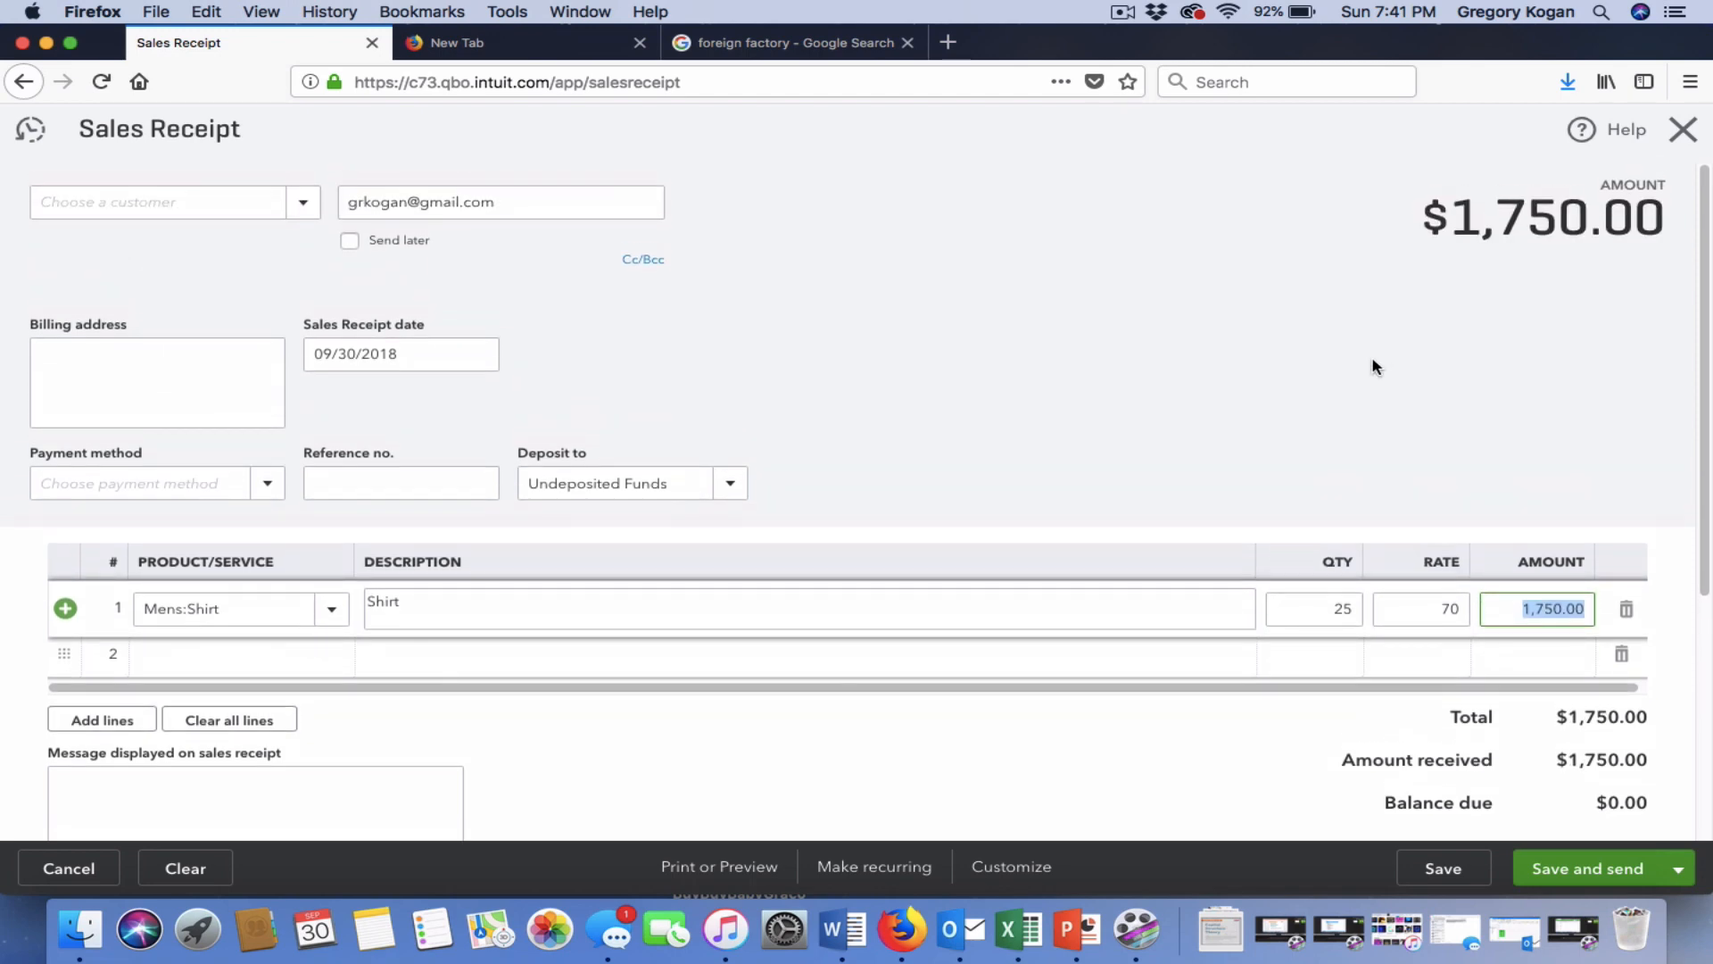
pyautogui.scroll(-5, 1375, 365)
pyautogui.scroll(5, 1378, 367)
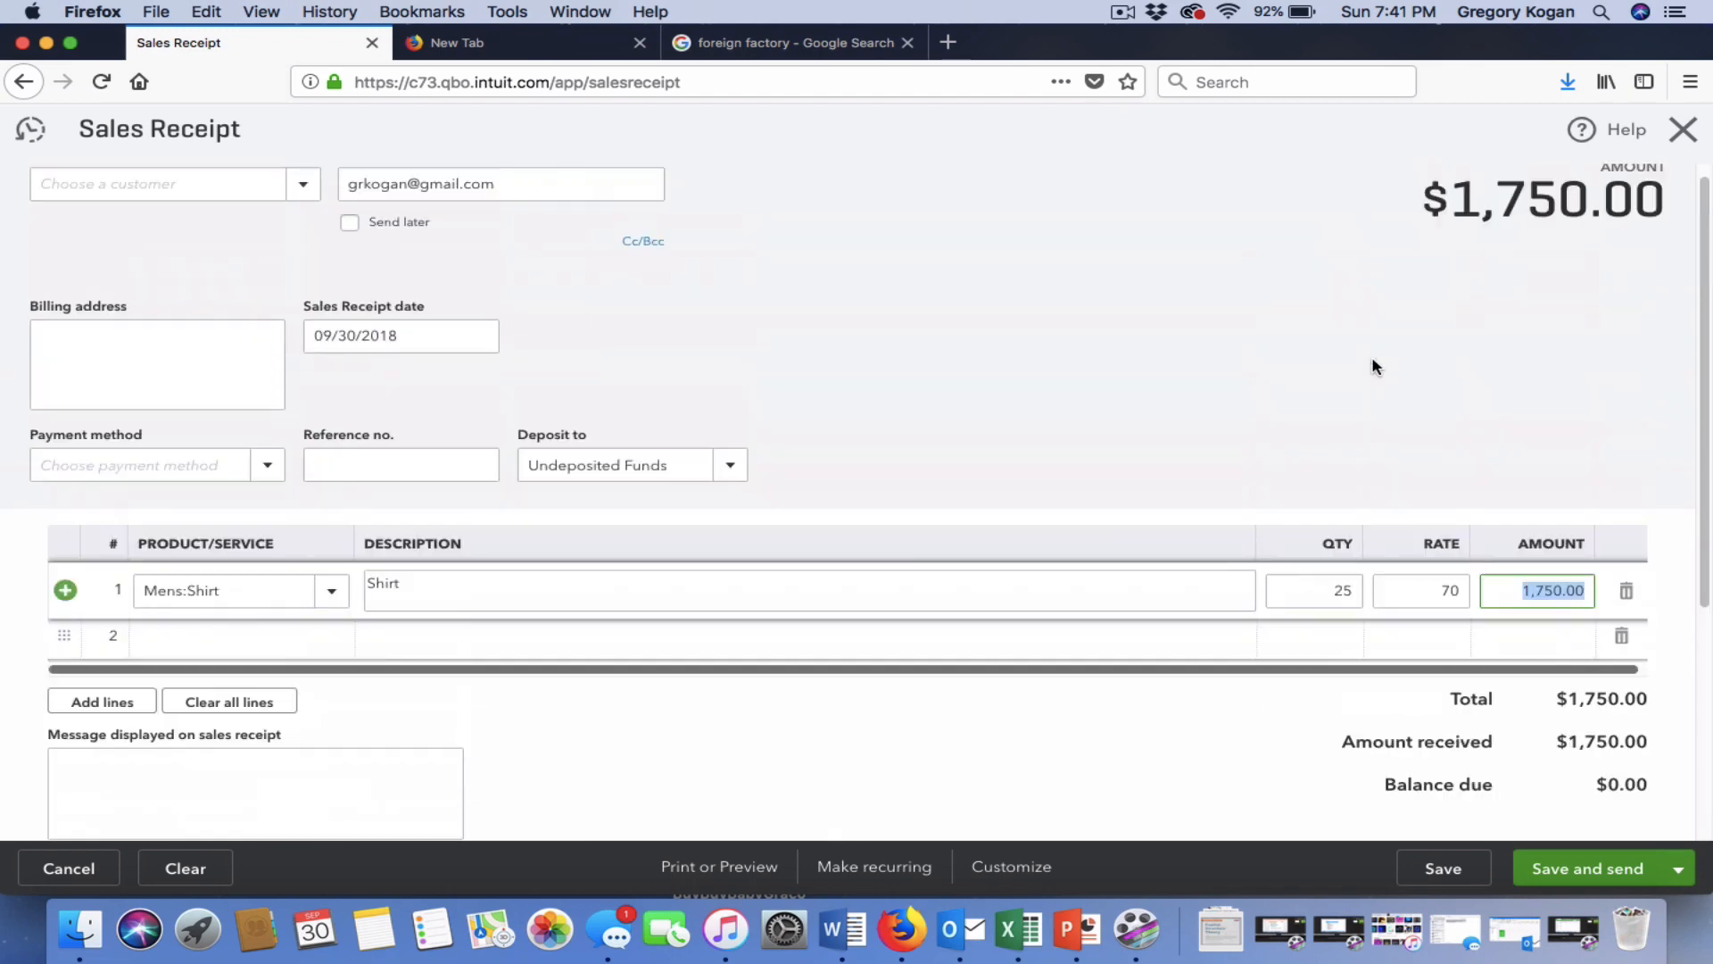
pyautogui.click(303, 202)
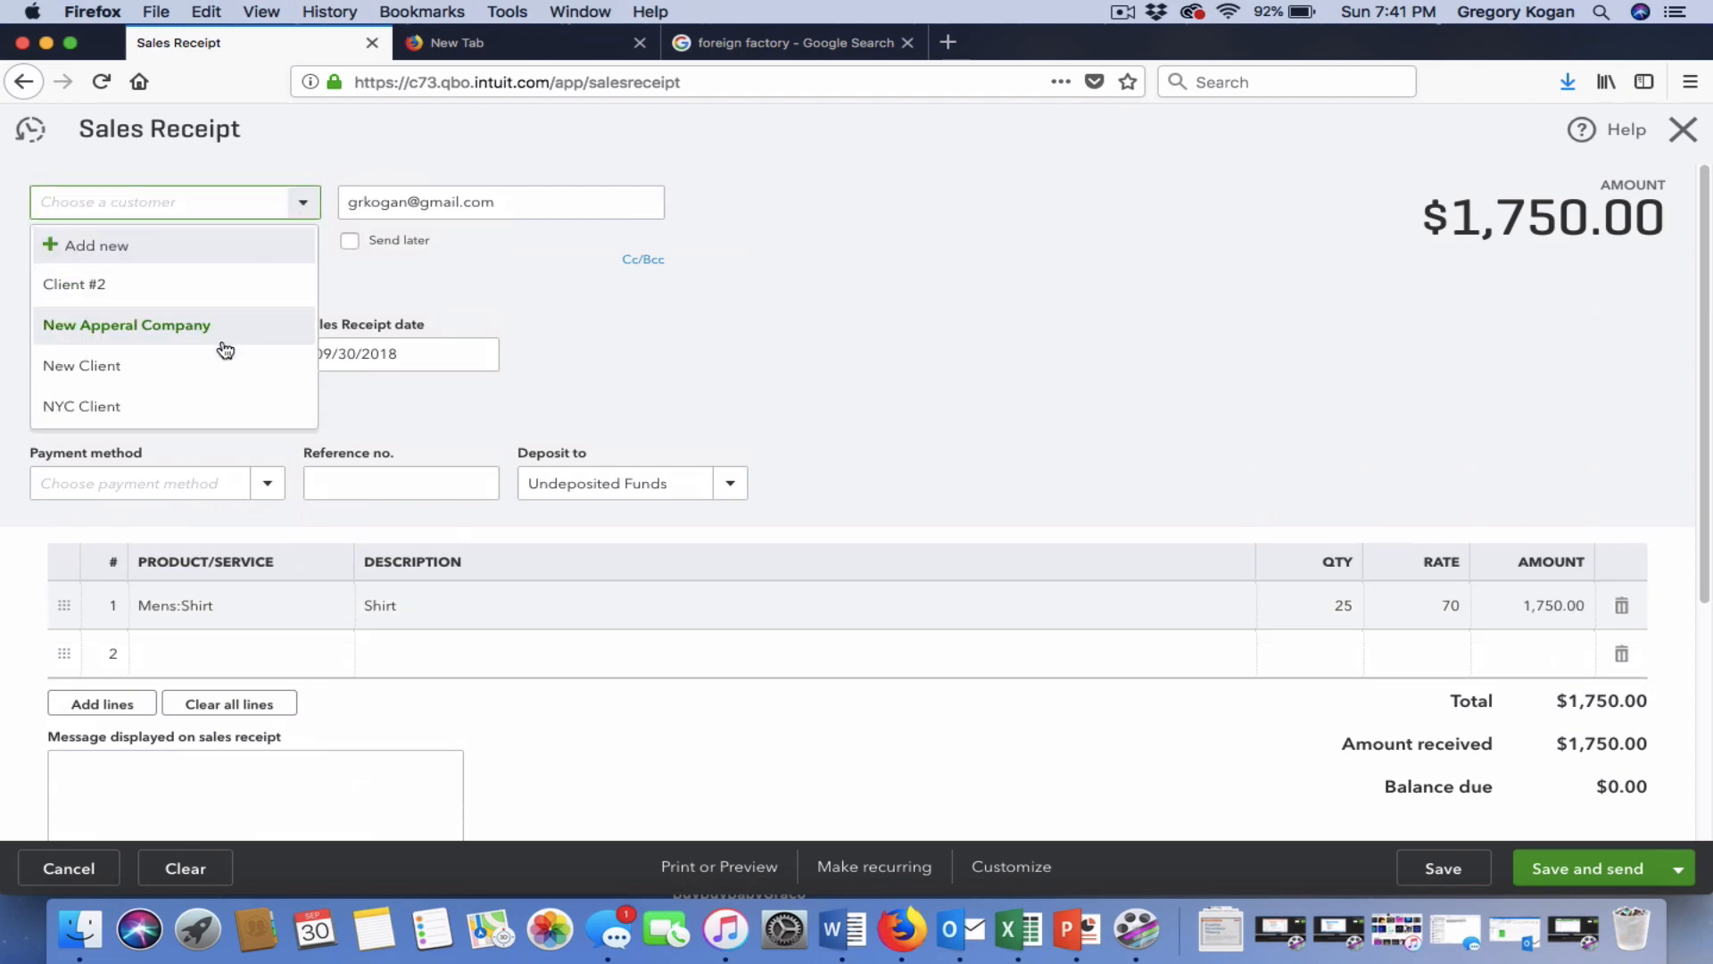
# Add and save Brooklyn Client as a new customer for the receipt.
pyautogui.click(182, 403)
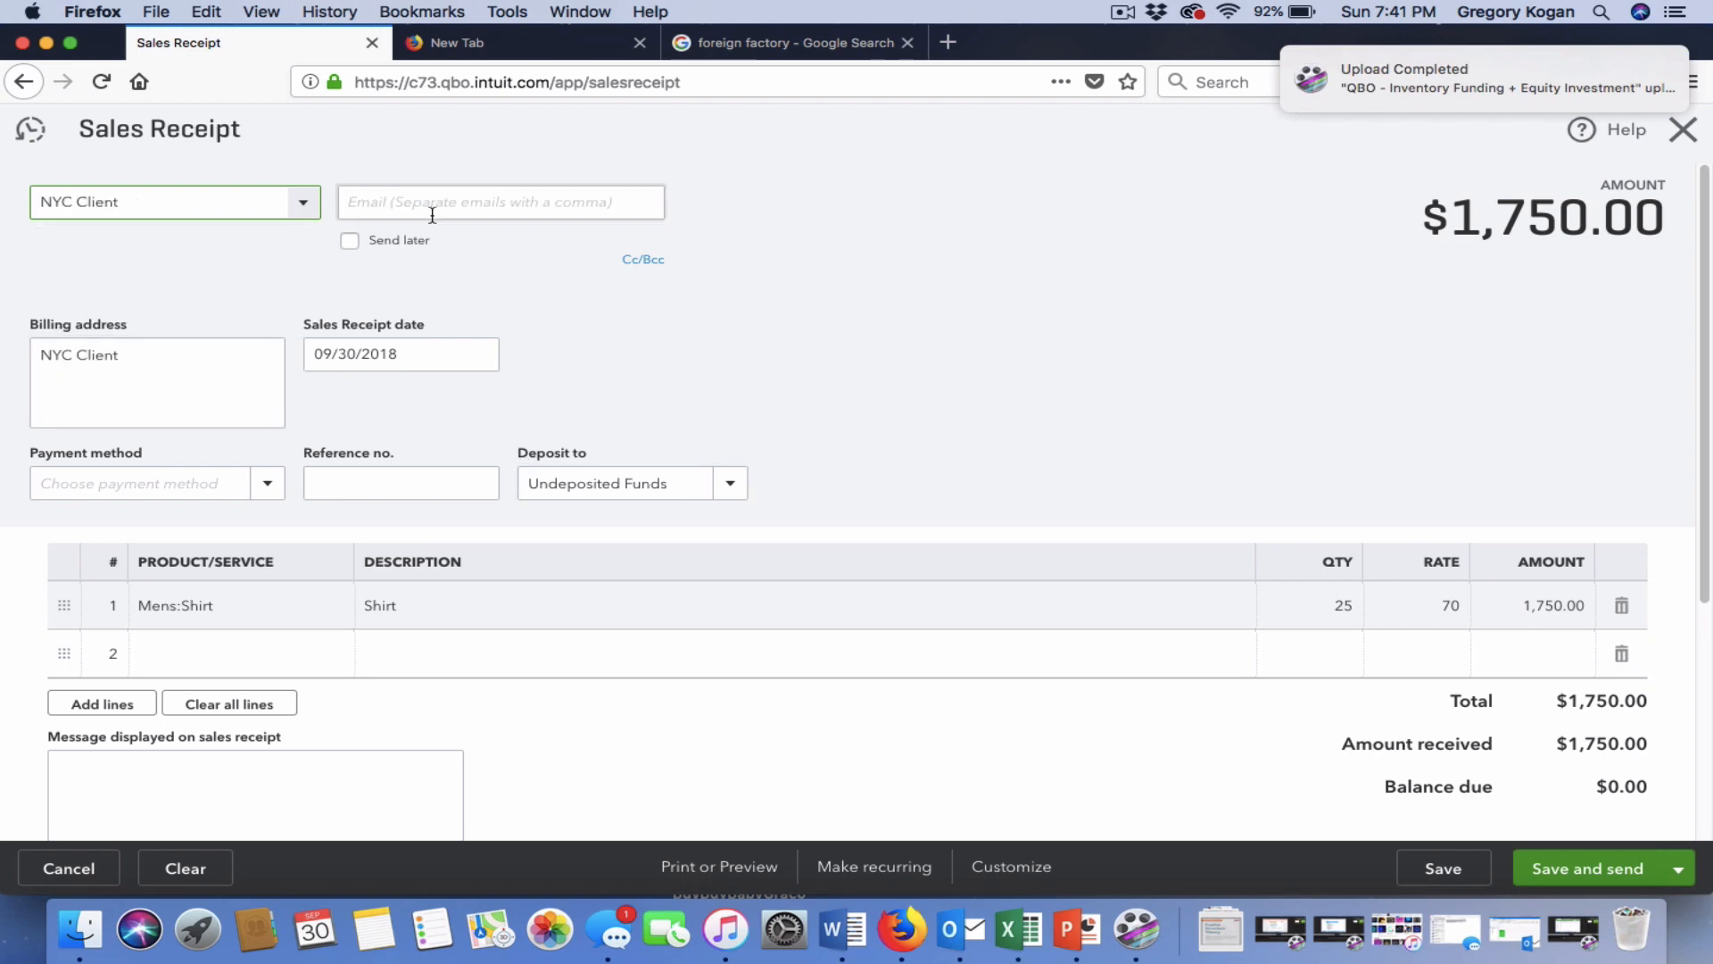
pyautogui.click(303, 203)
pyautogui.click(243, 247)
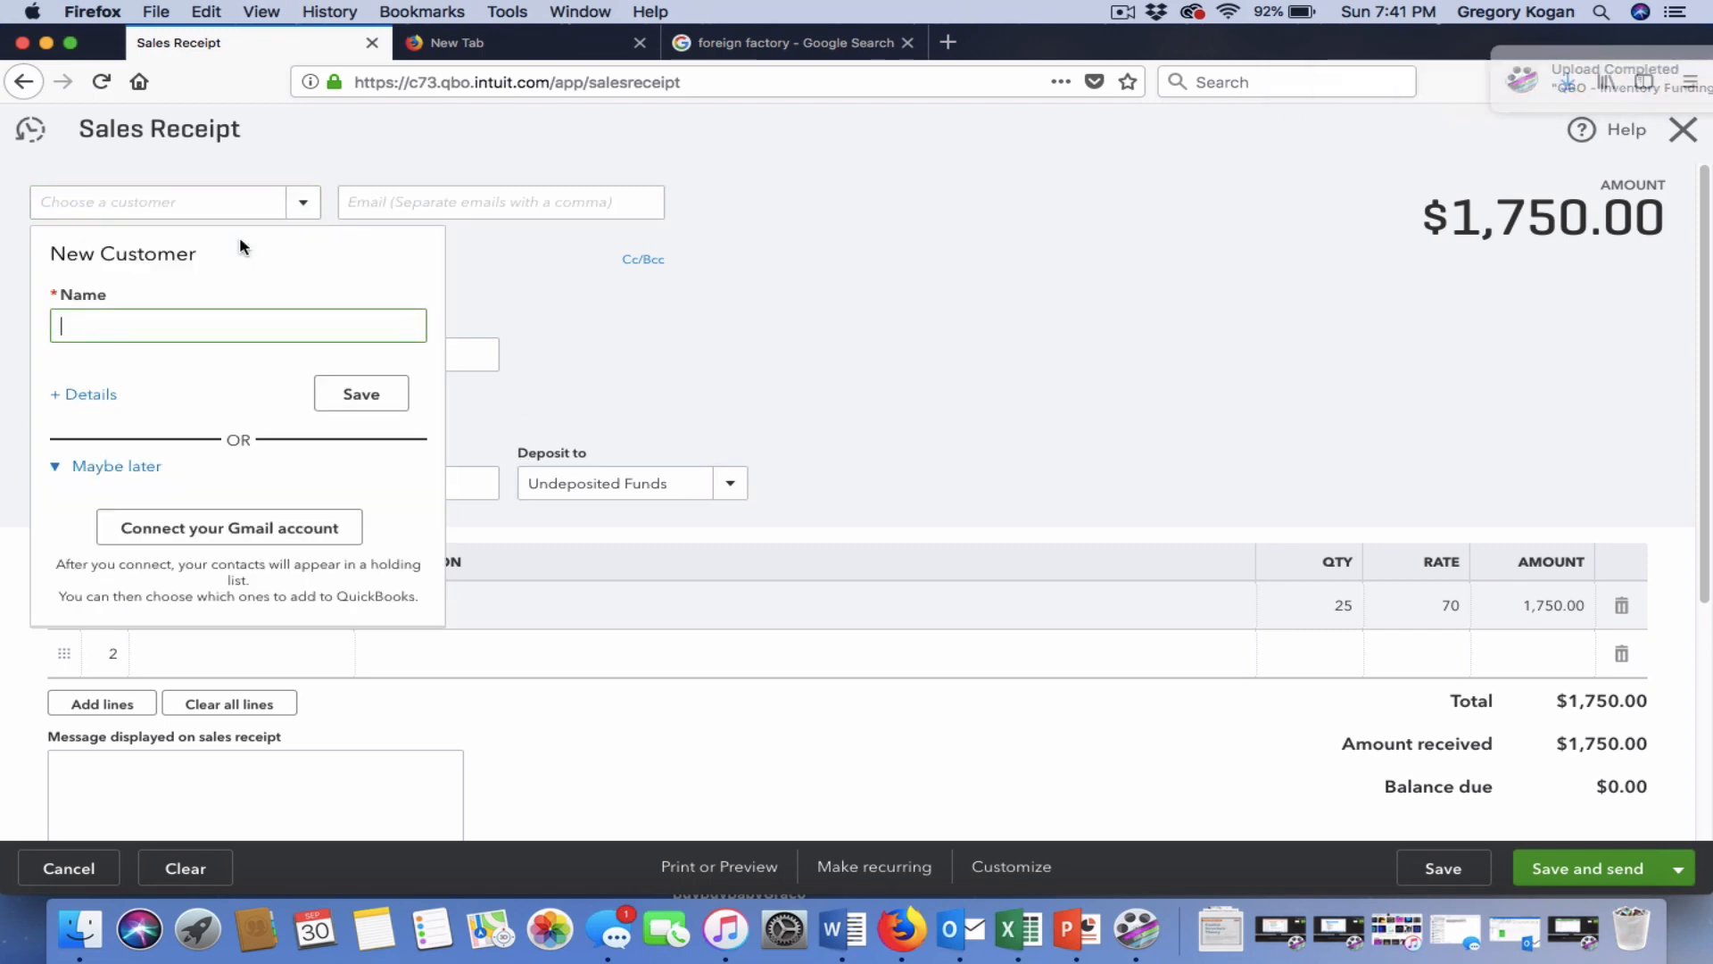
pyautogui.write('Brro')
pyautogui.press('BackSpace')
pyautogui.press('BackSpace')
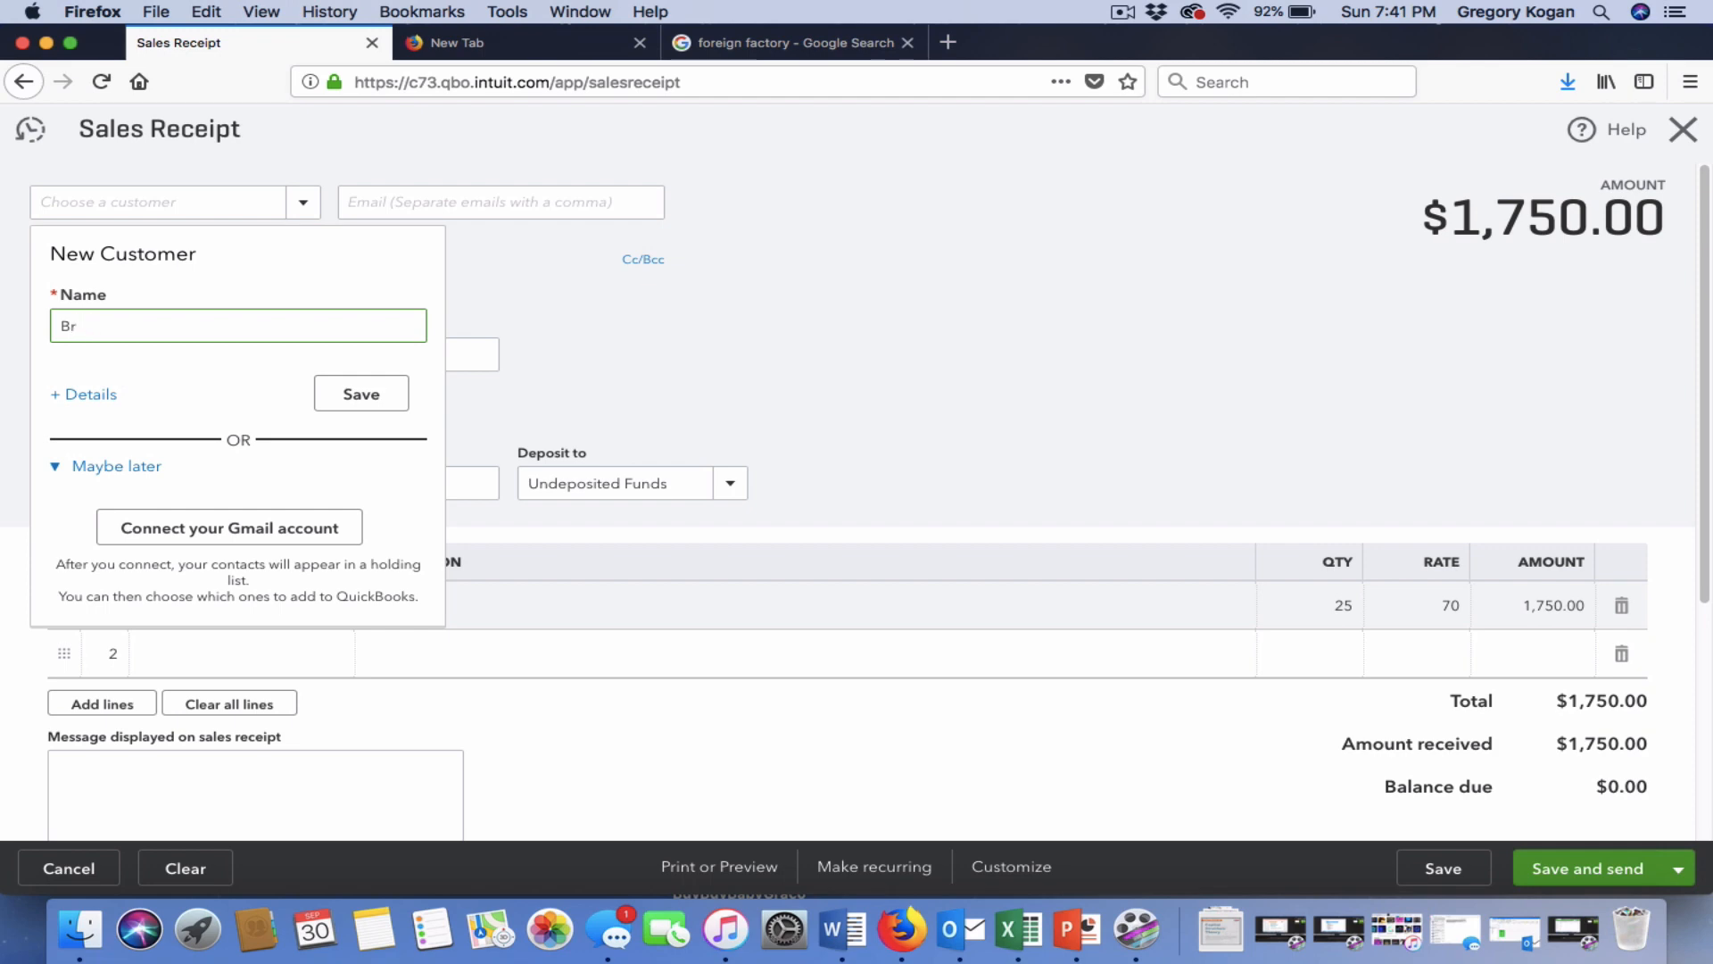
pyautogui.write('ooklyn Client')
pyautogui.click(357, 393)
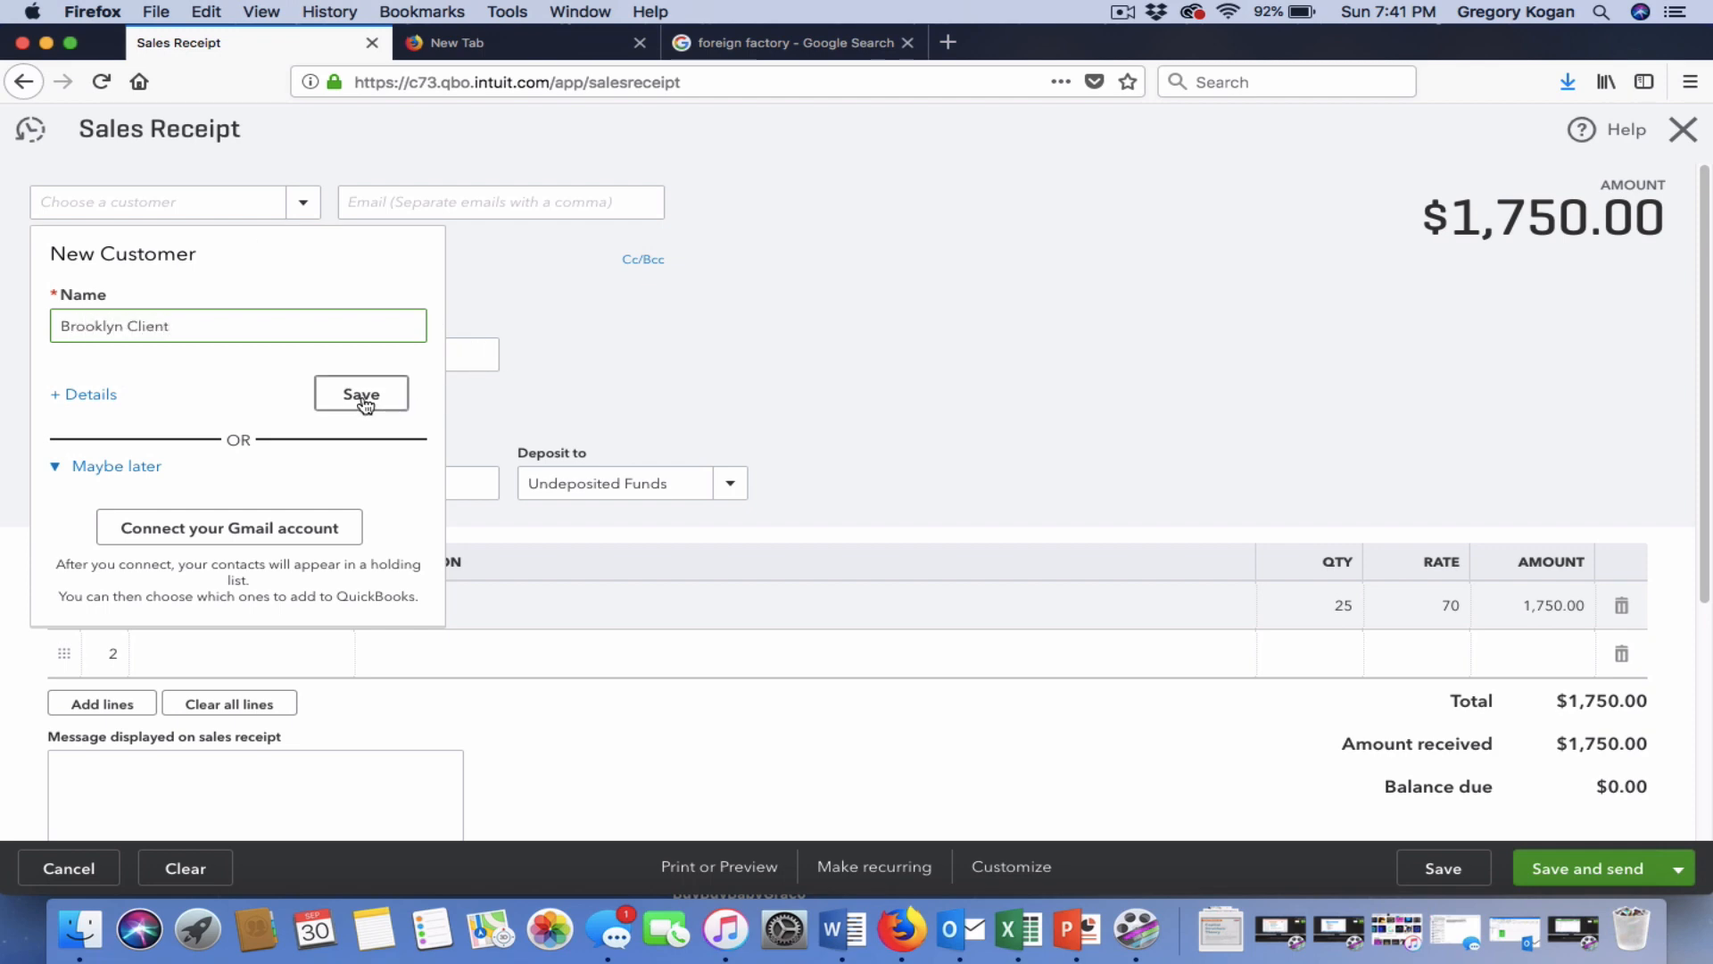
# Re-enter the customer's e-mail address and tick Send later.
pyautogui.click(413, 209)
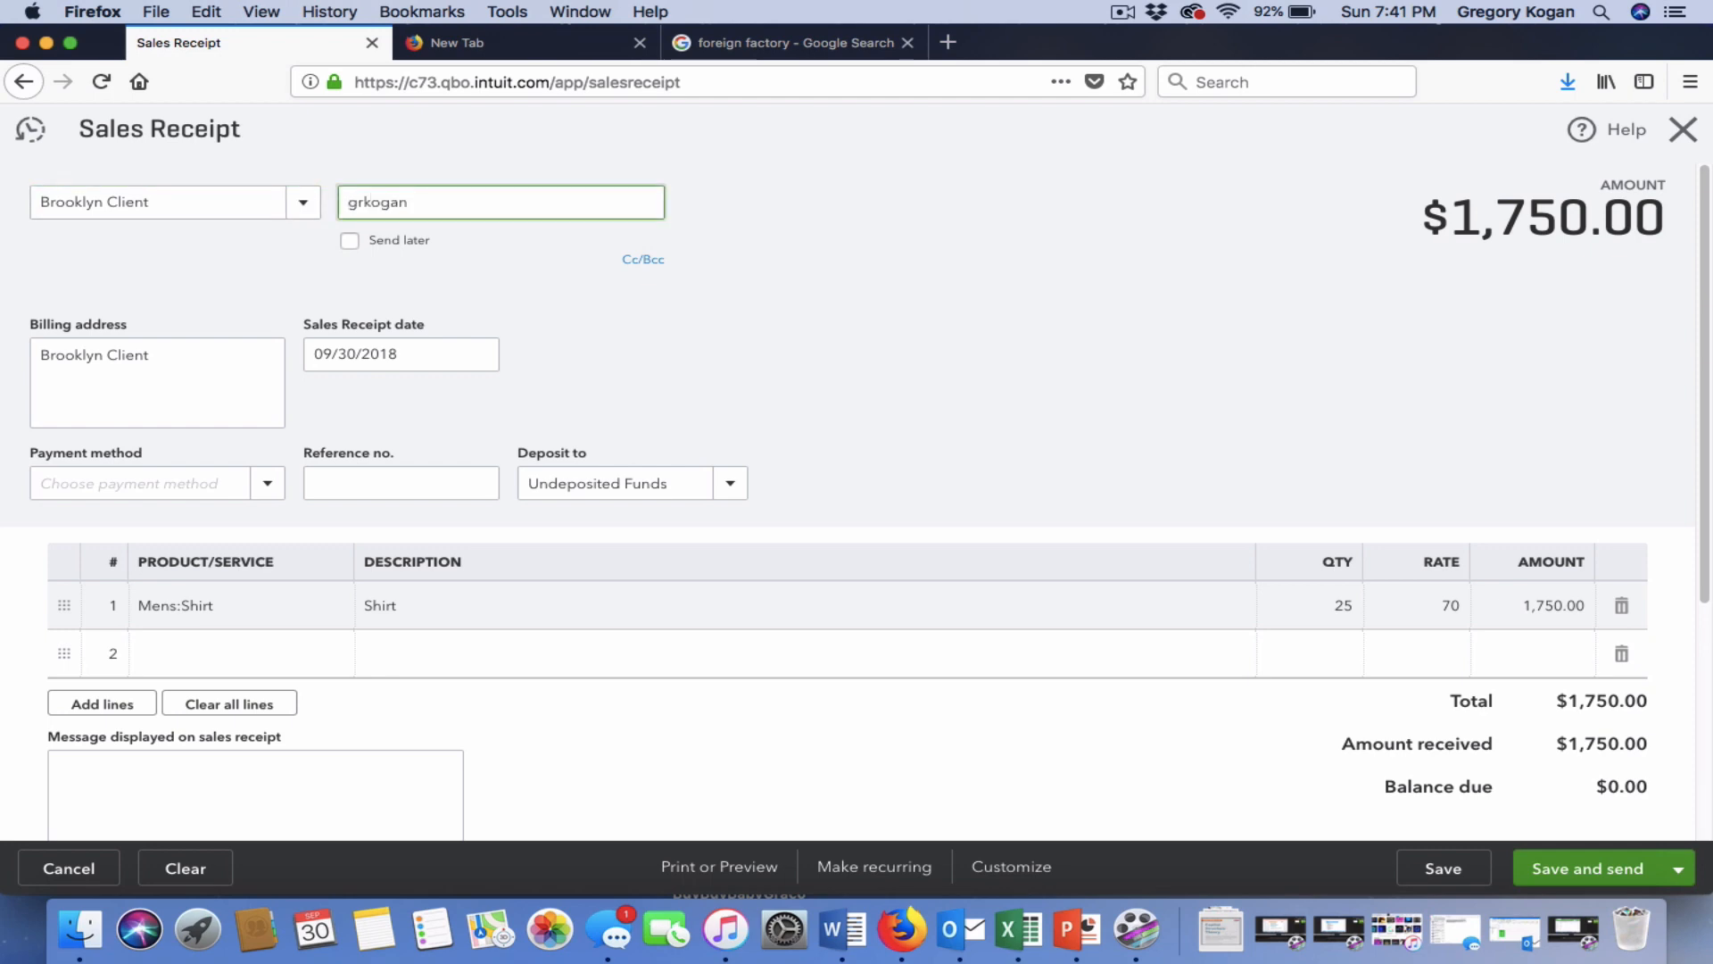
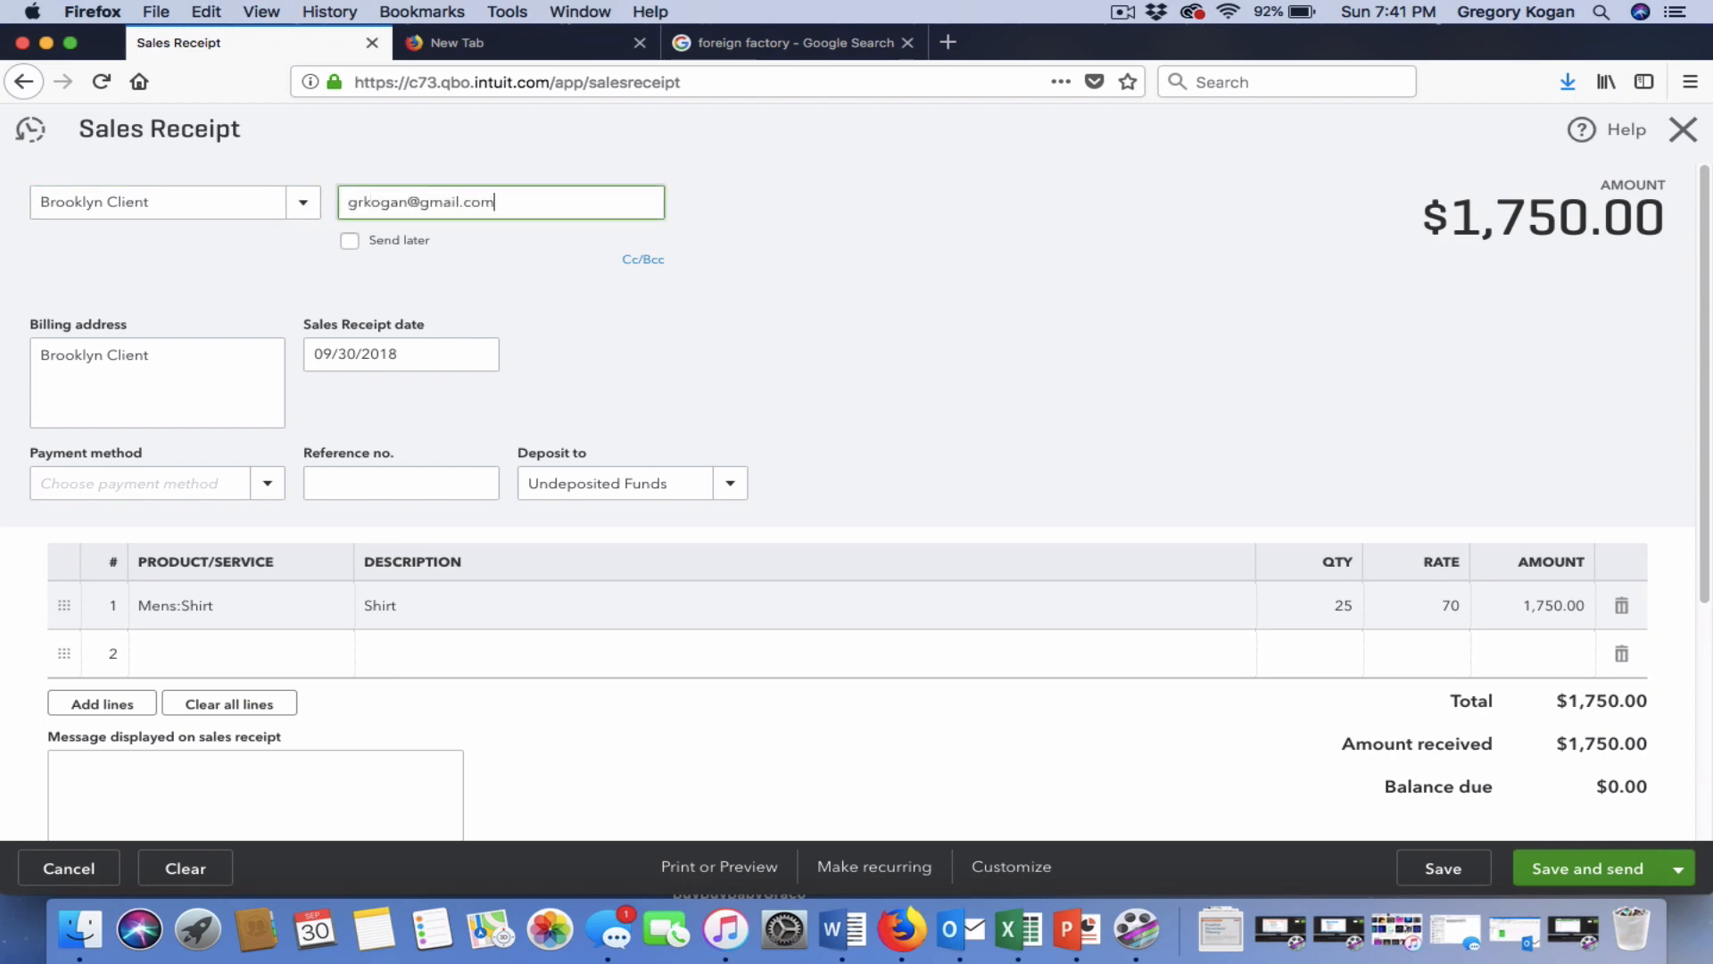
pyautogui.click(397, 257)
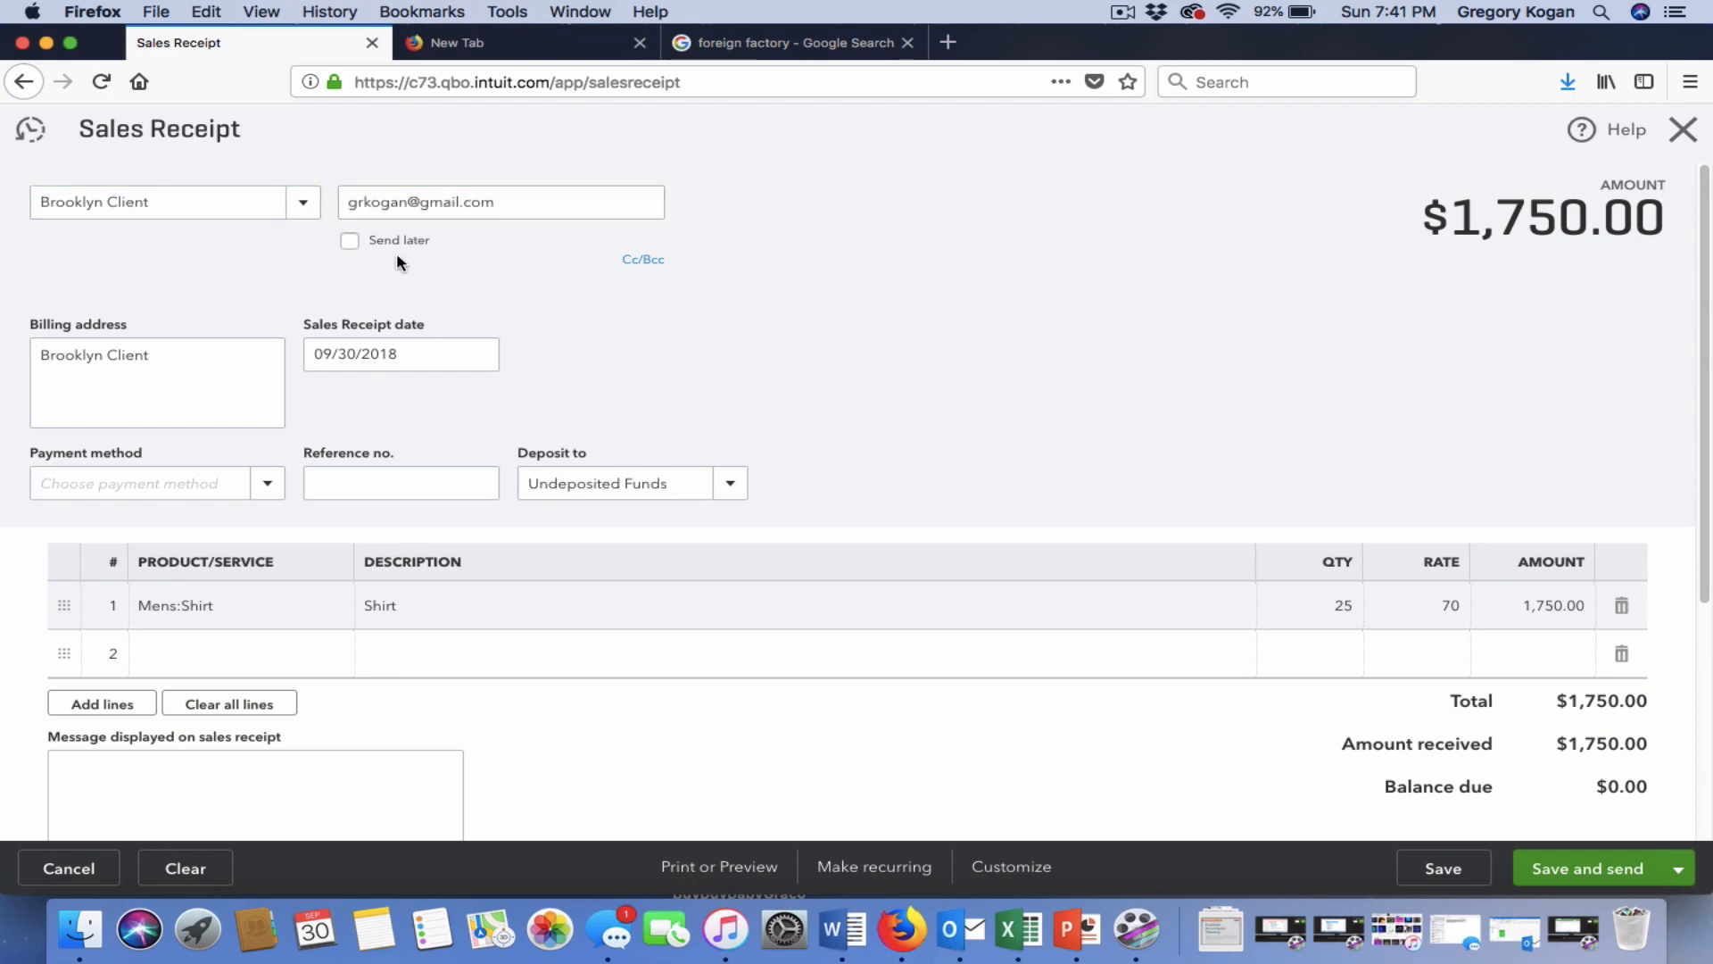
pyautogui.click(350, 240)
pyautogui.scroll(-4, 739, 337)
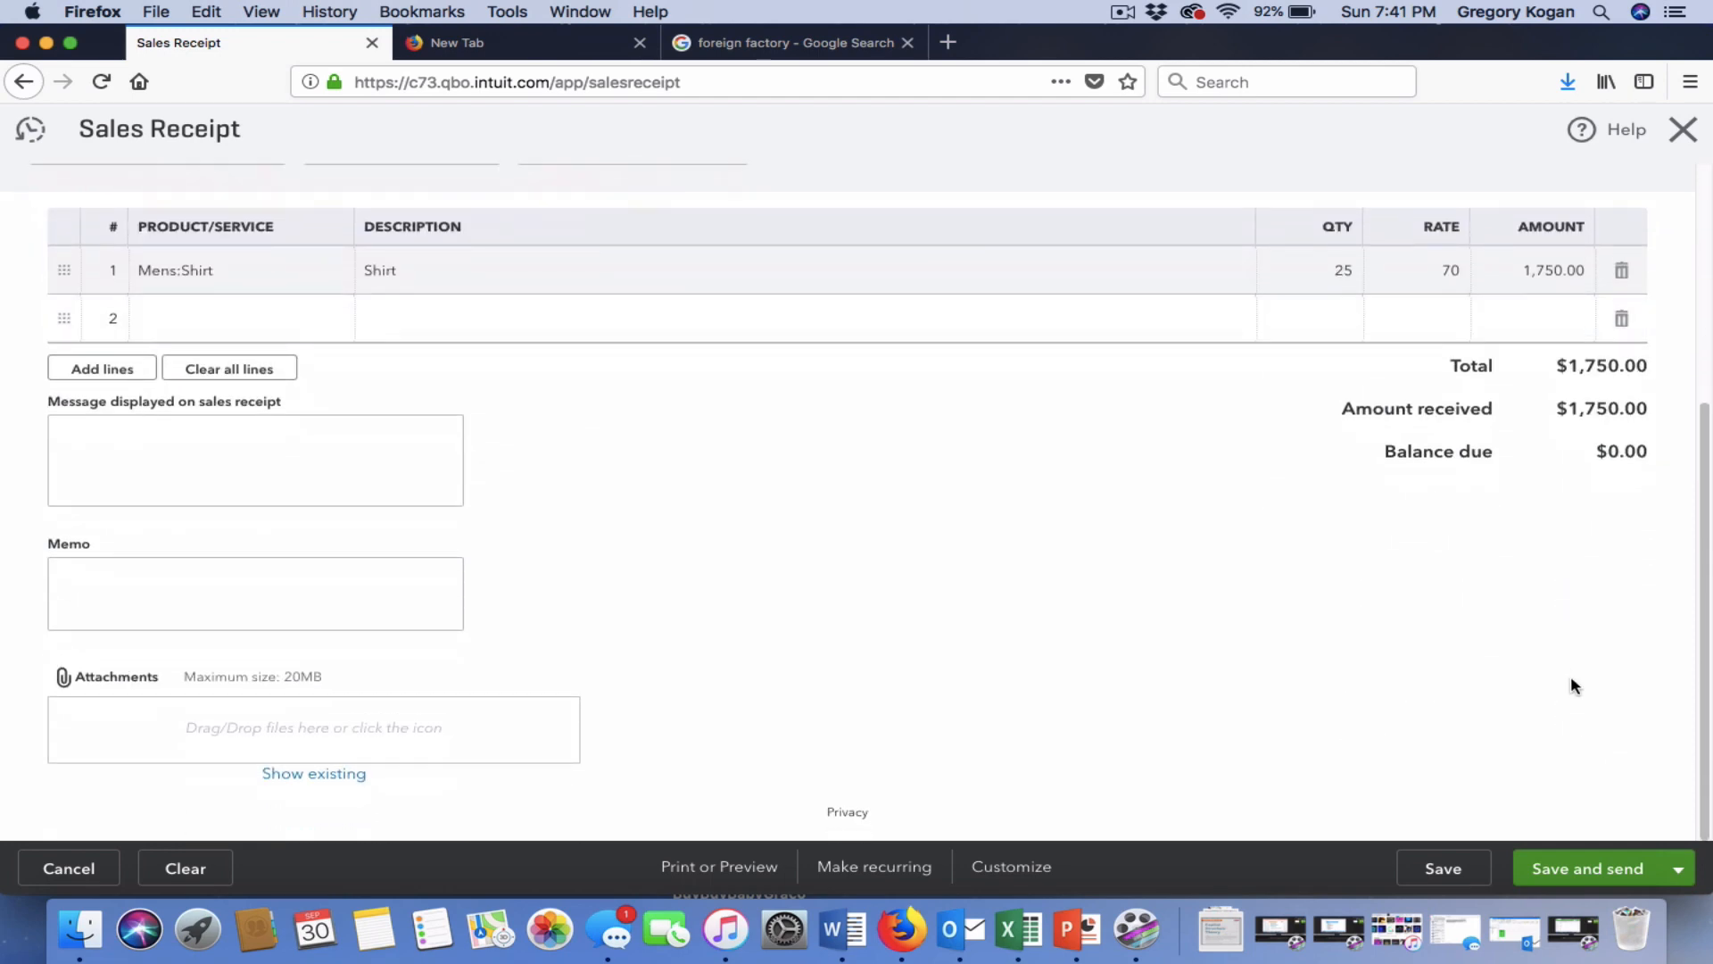
# Save receipt 1004 and e-mail it, then check its row's Print actions in the sales list.
pyautogui.click(1592, 868)
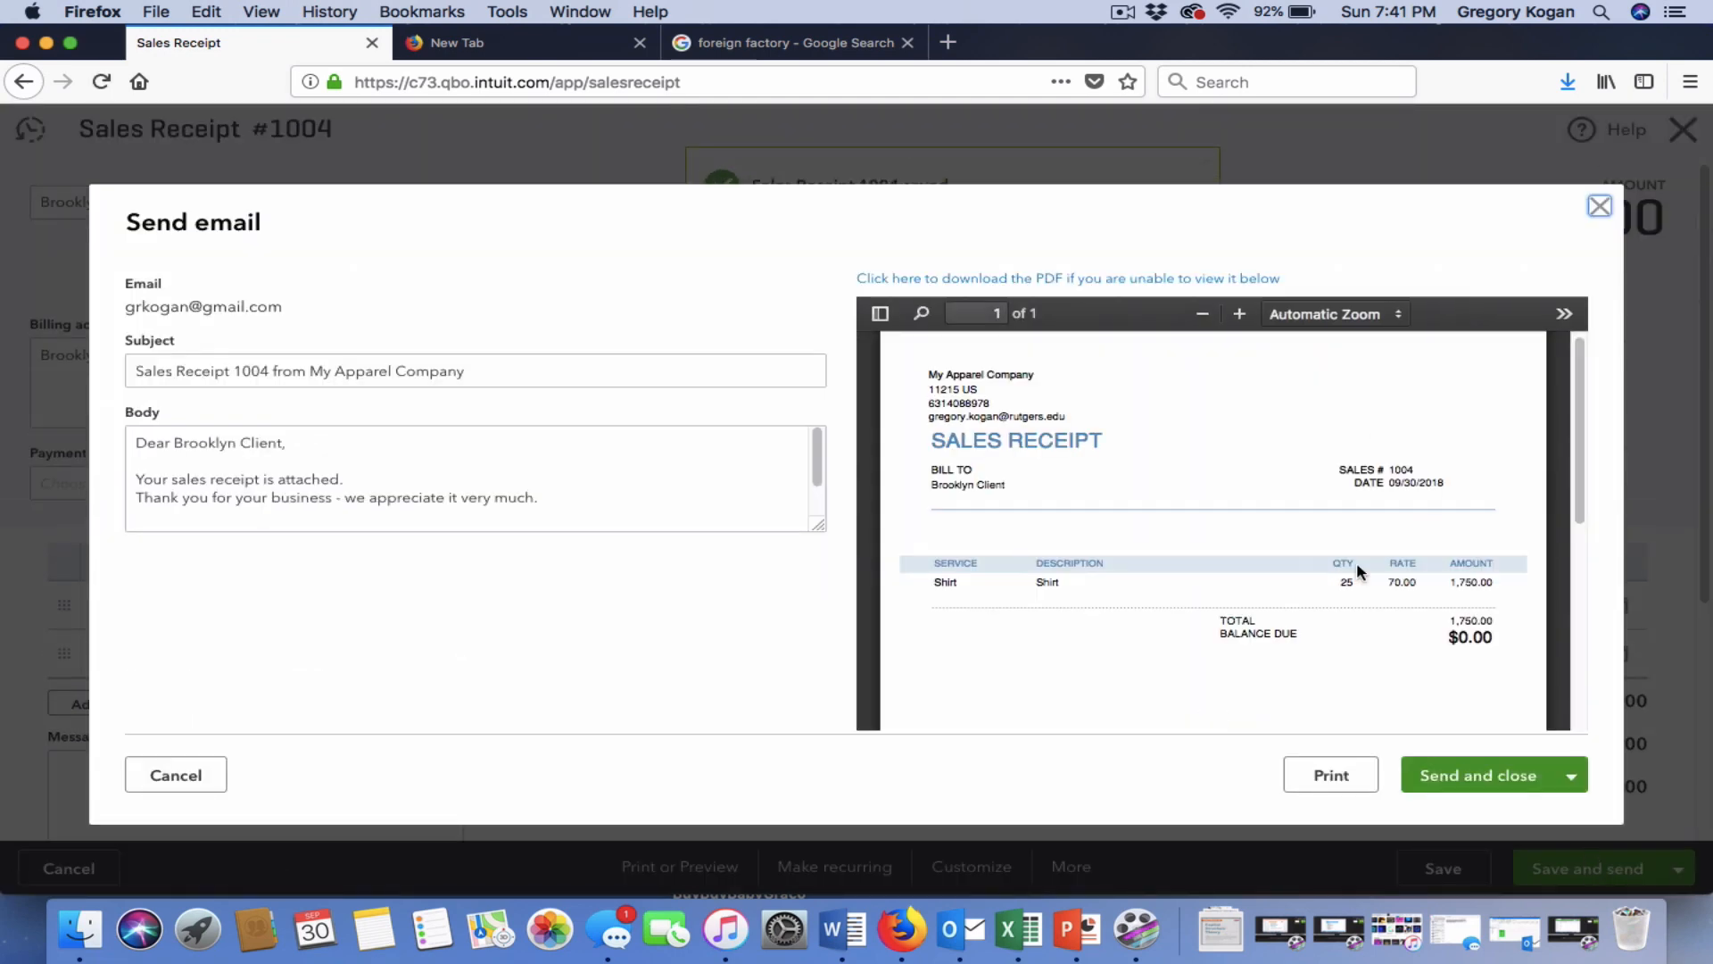
pyautogui.click(1499, 774)
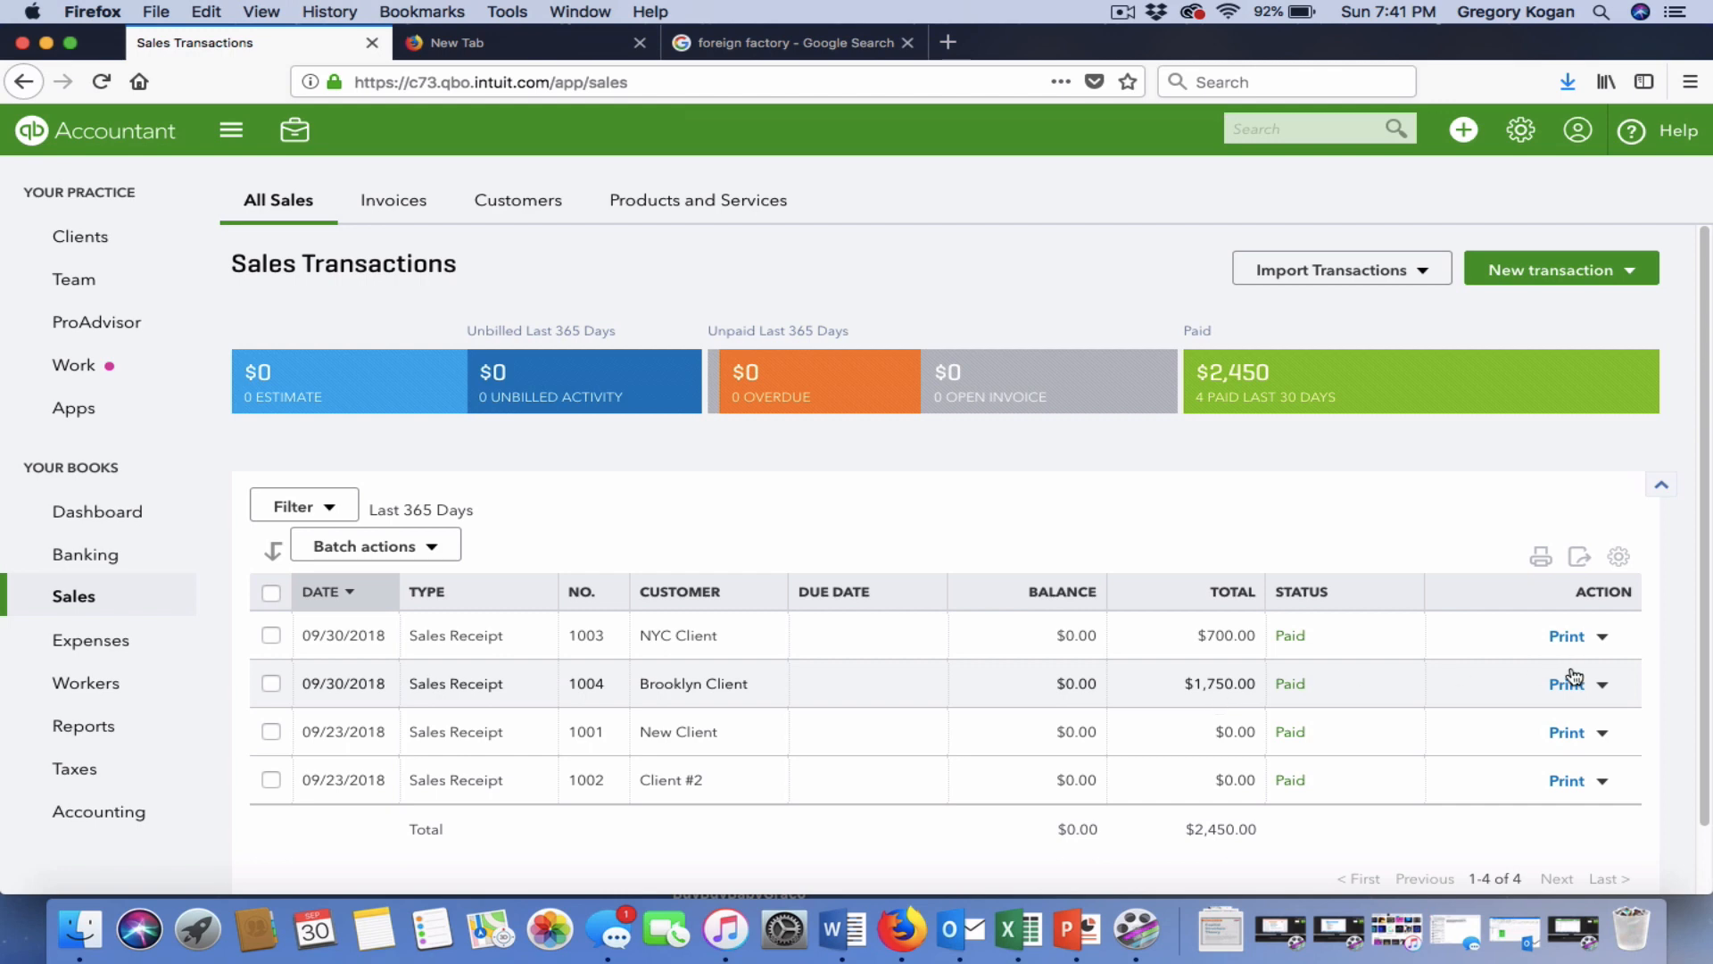
pyautogui.click(1603, 684)
pyautogui.click(1224, 510)
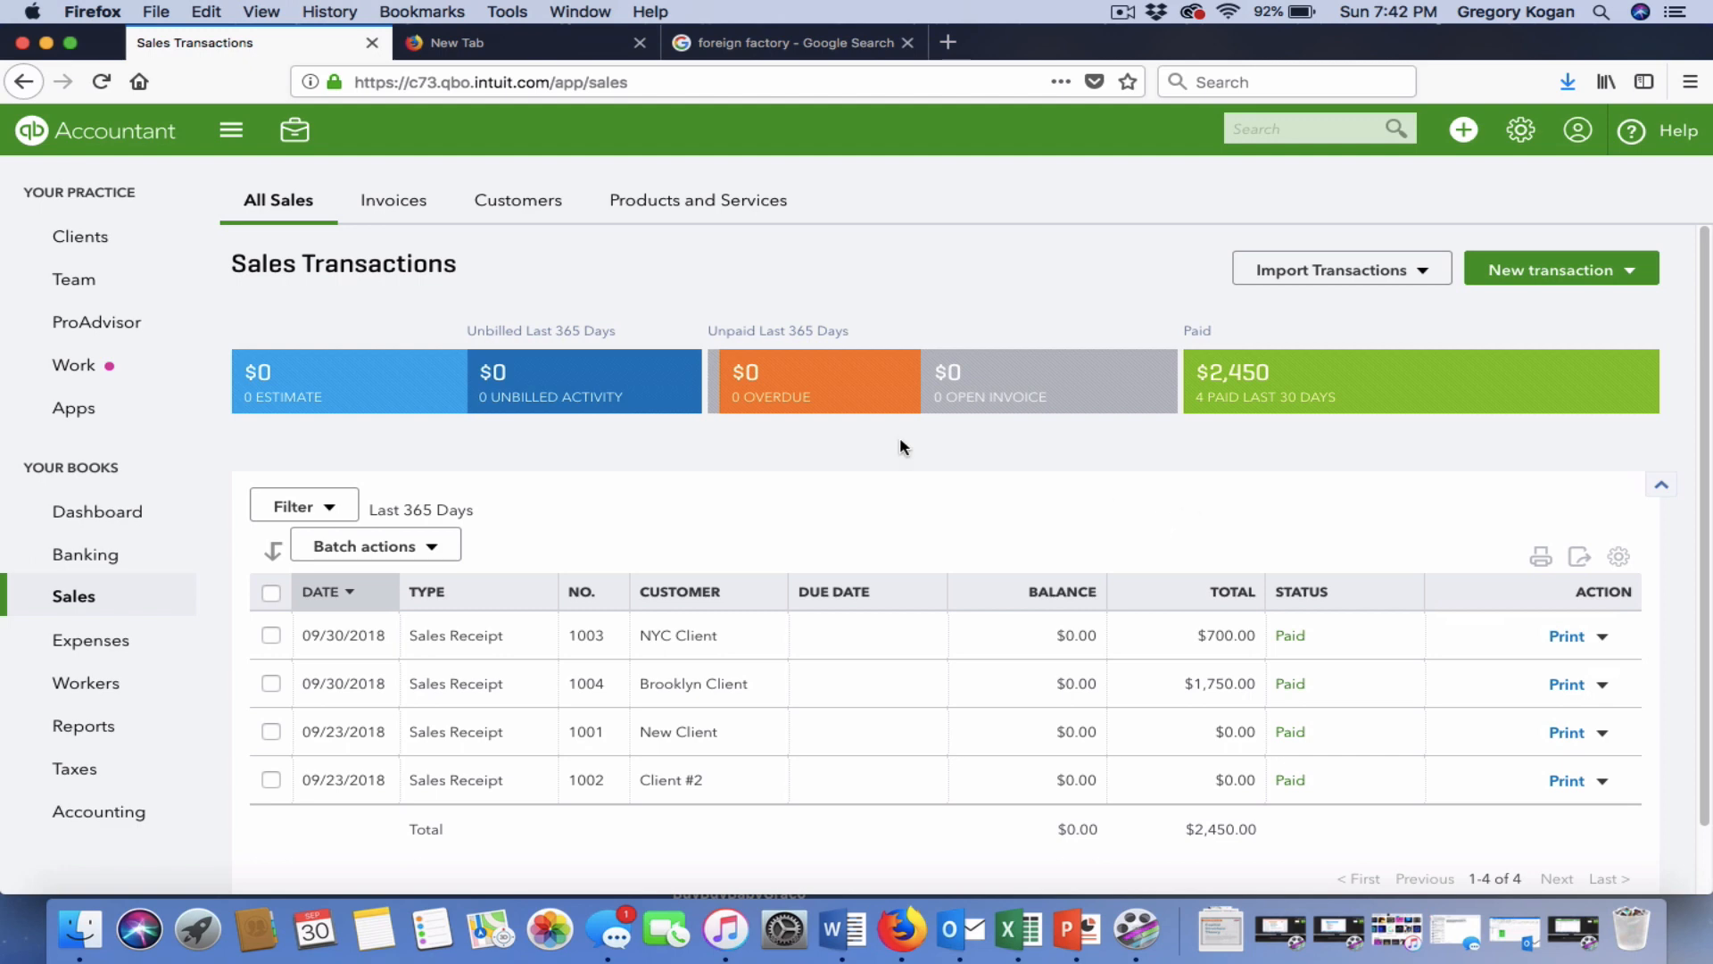
# Open the Company Overview report from Management Reports.
pyautogui.click(124, 728)
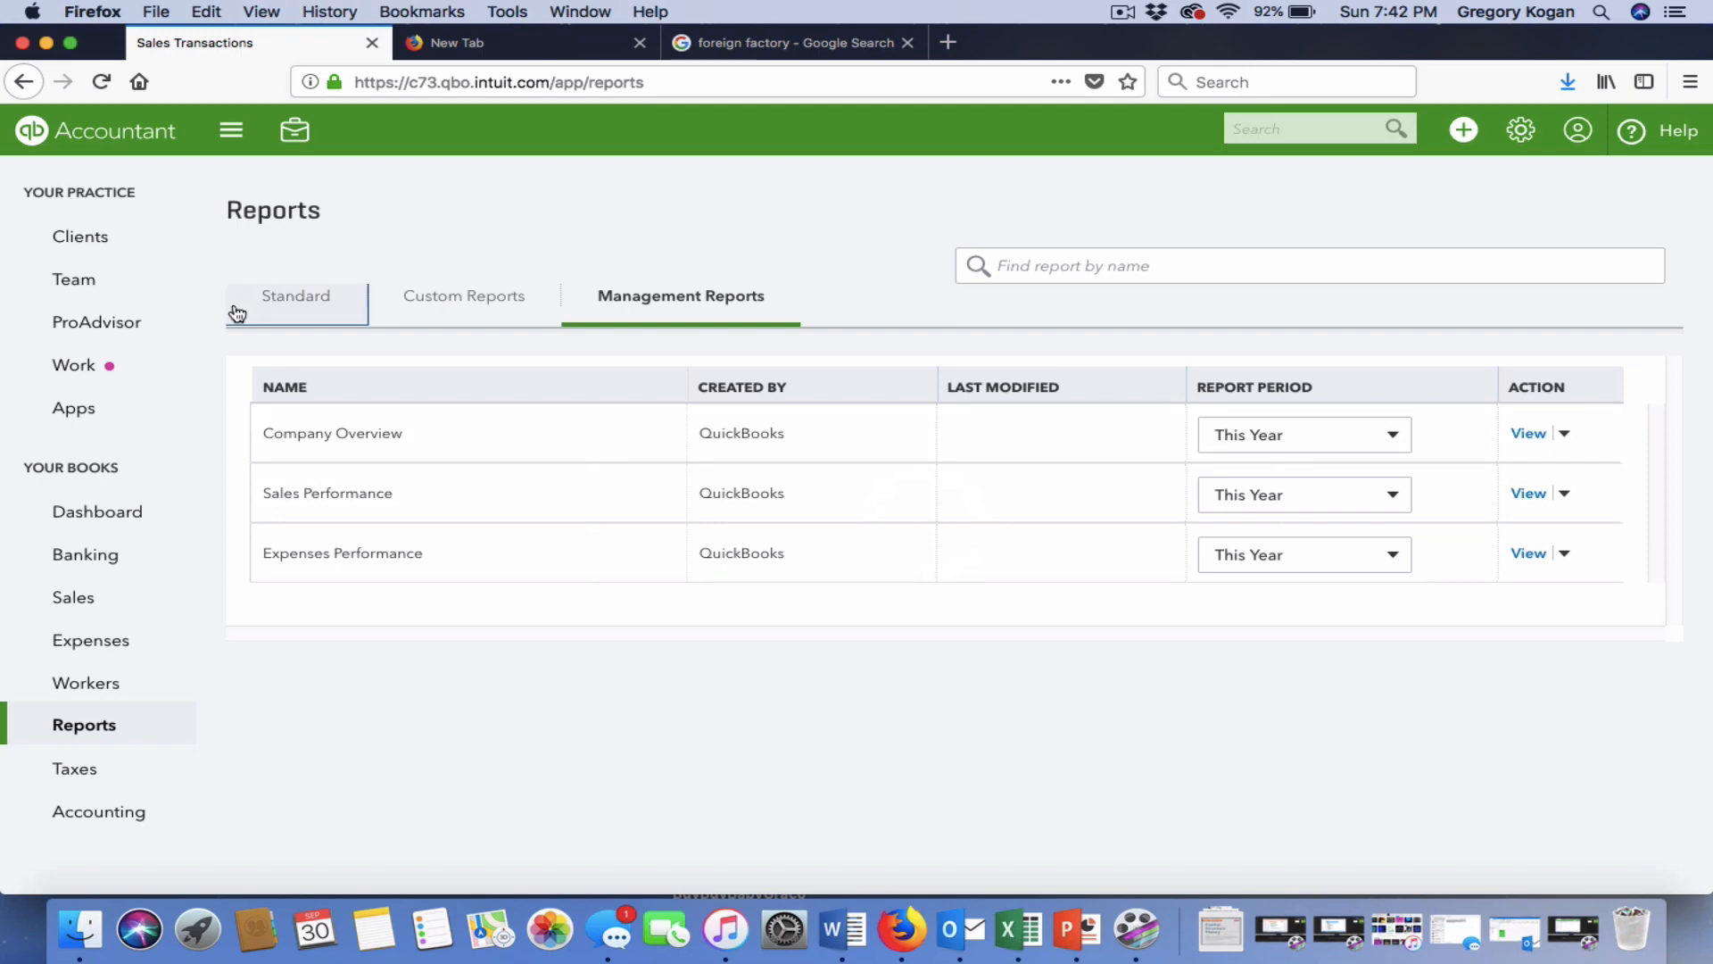
pyautogui.click(236, 312)
pyautogui.click(671, 295)
pyautogui.click(1529, 434)
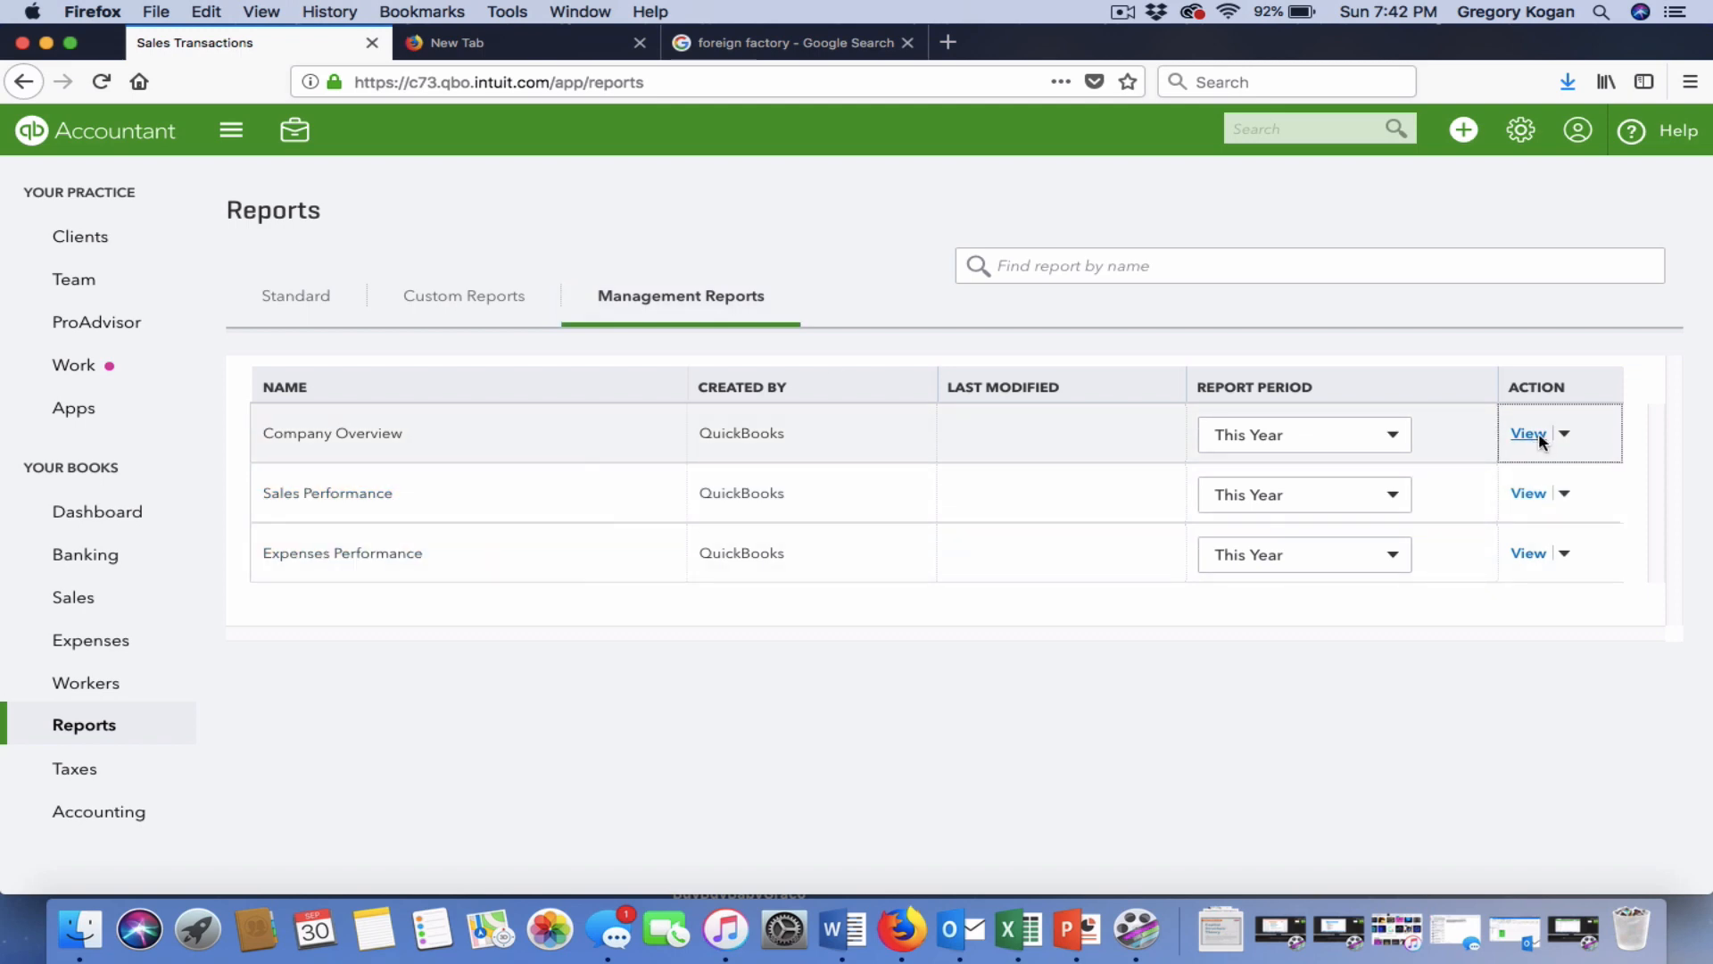
# Scroll through the Profit and Loss and Balance Sheet pages, then close the preview.
pyautogui.scroll(15, 1254, 538)
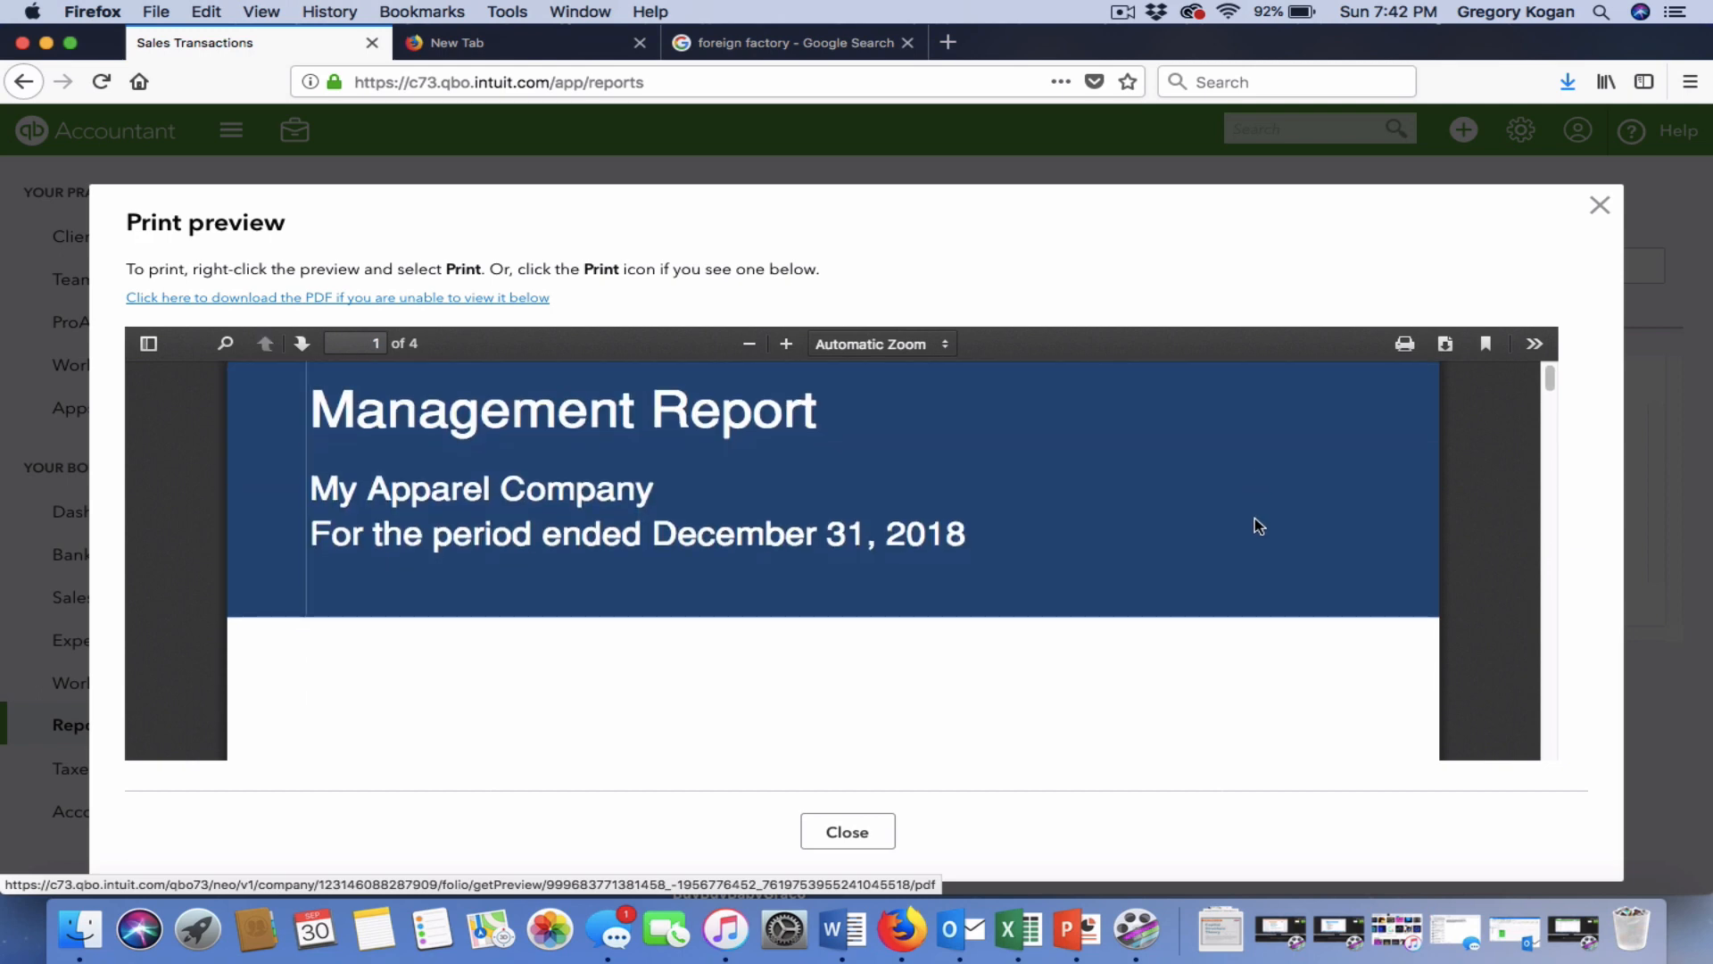
pyautogui.scroll(-8, 1254, 522)
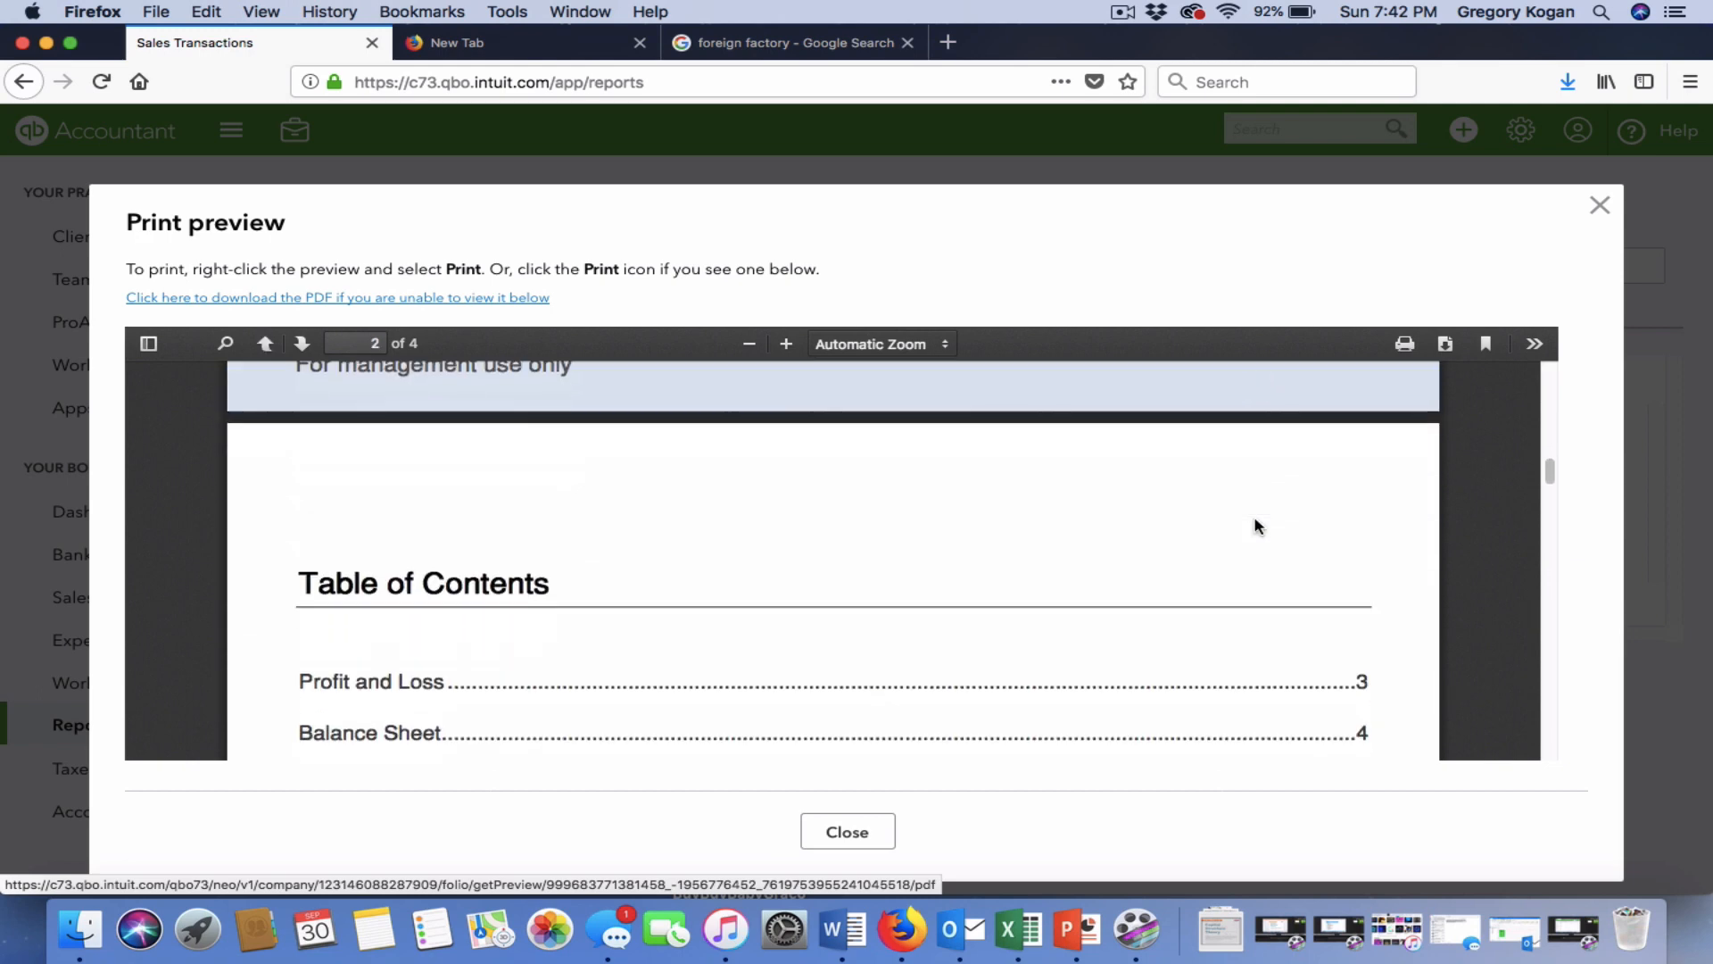
pyautogui.scroll(-6, 1254, 526)
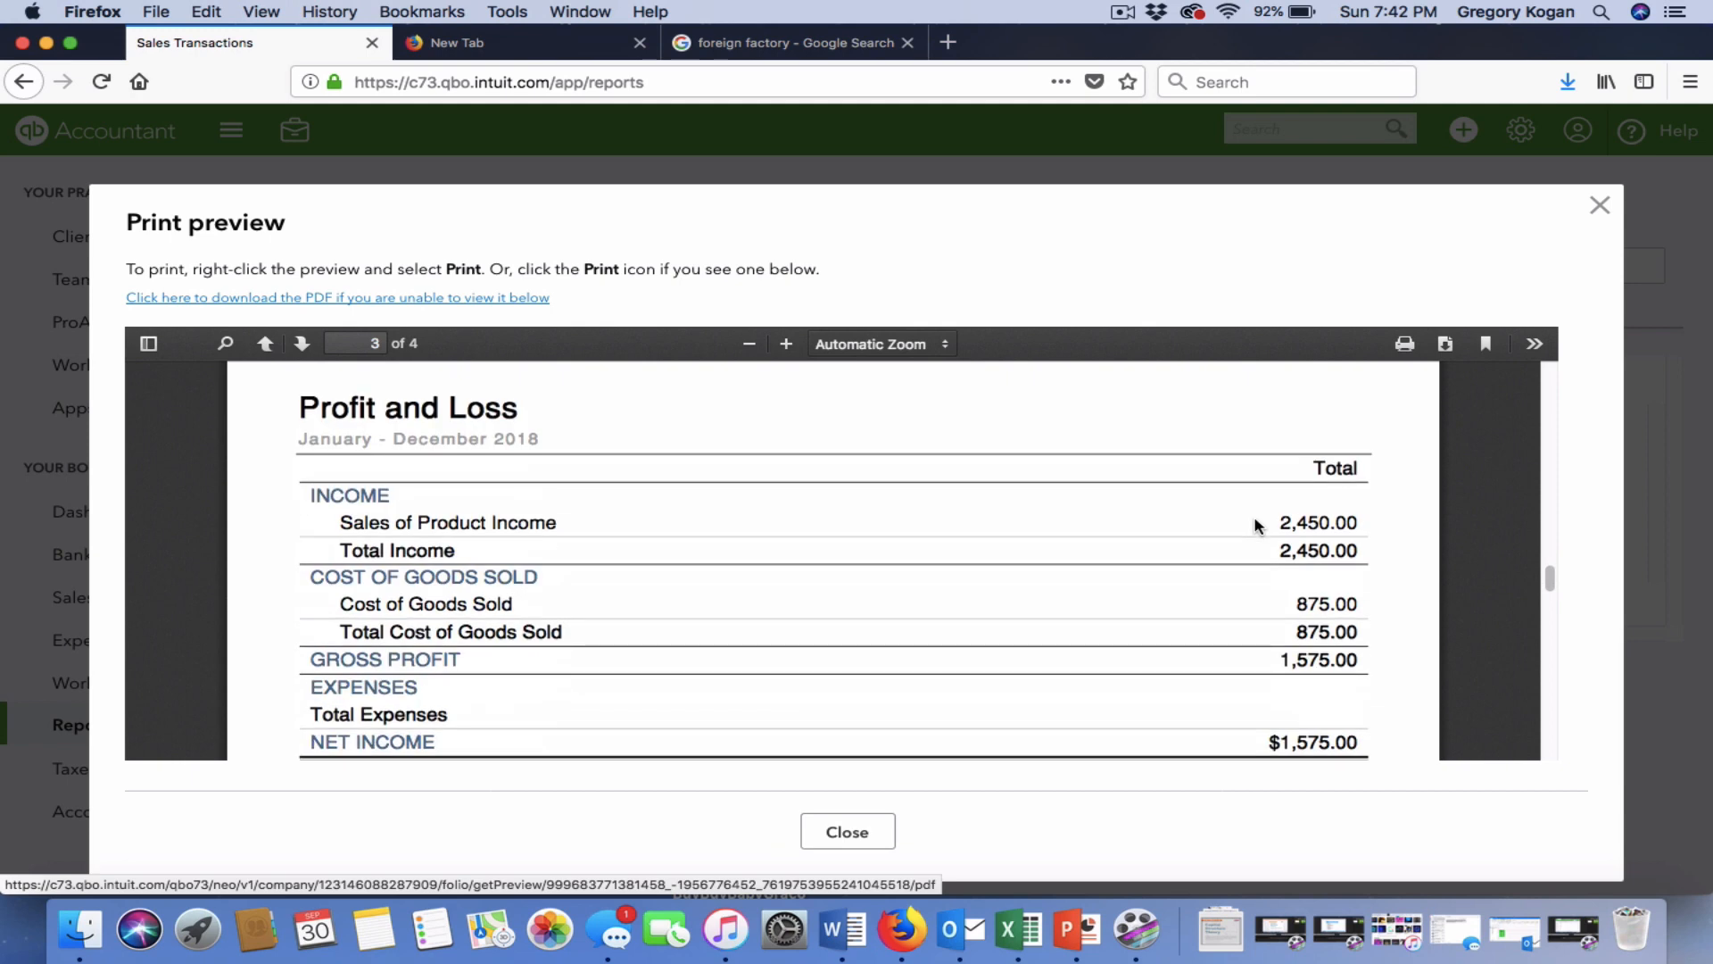
pyautogui.scroll(-1, 1255, 526)
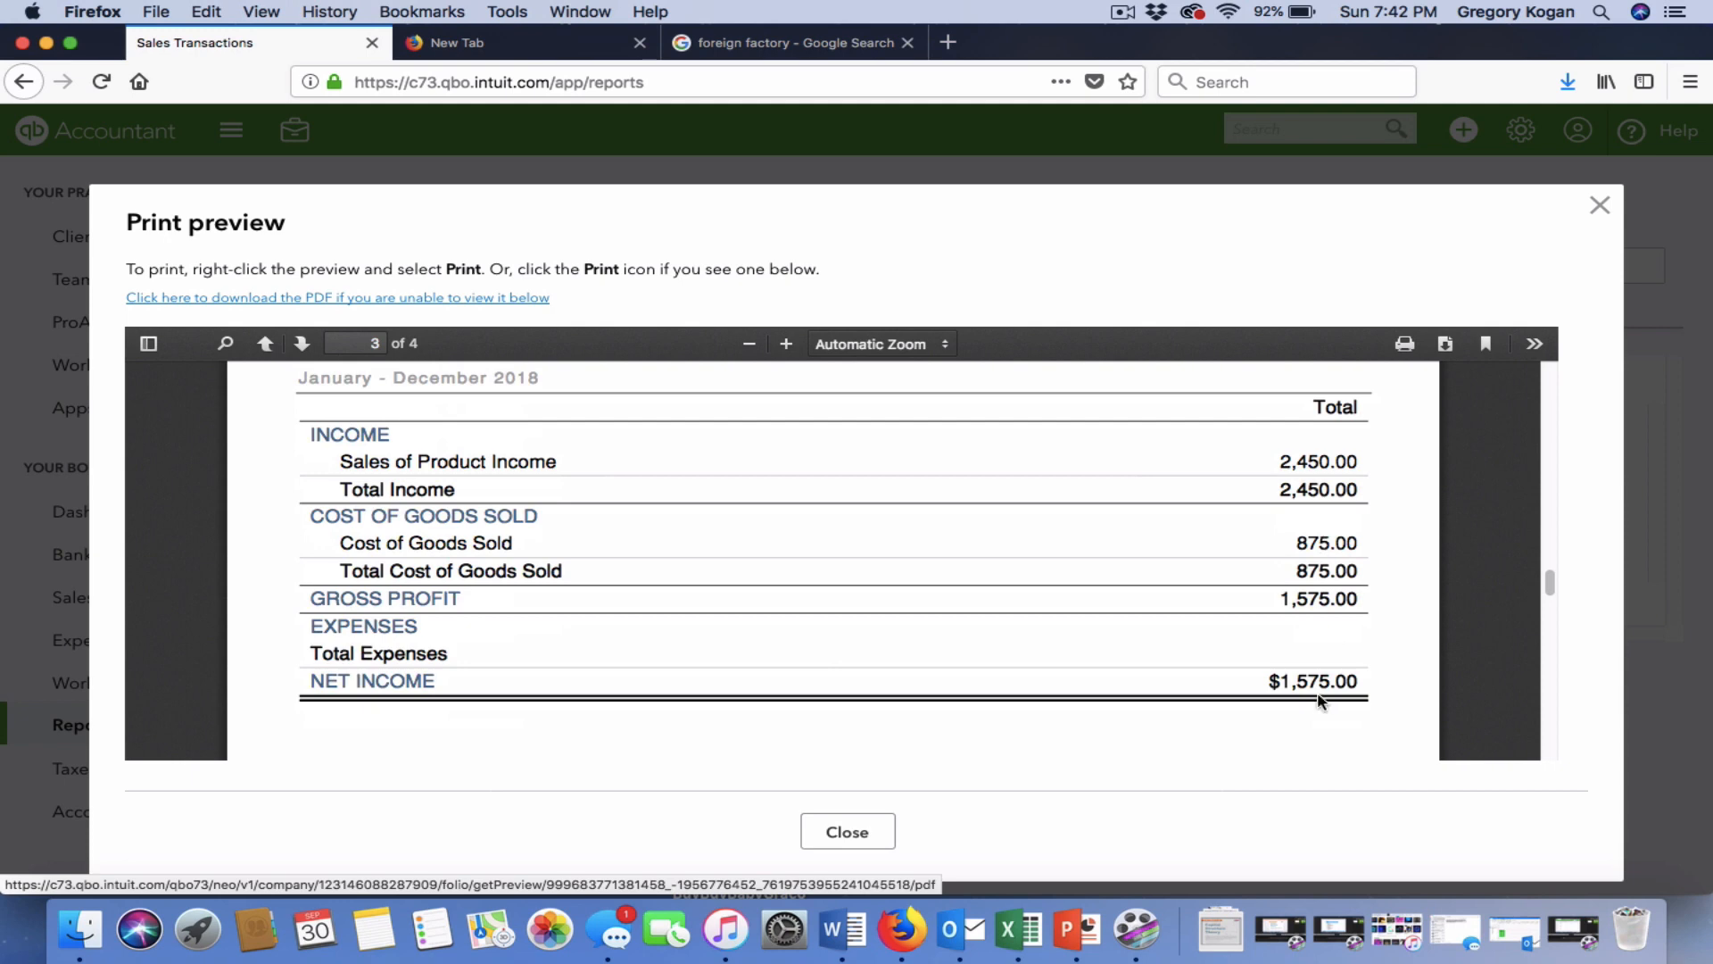
pyautogui.scroll(-5, 1317, 692)
pyautogui.scroll(-3, 1319, 694)
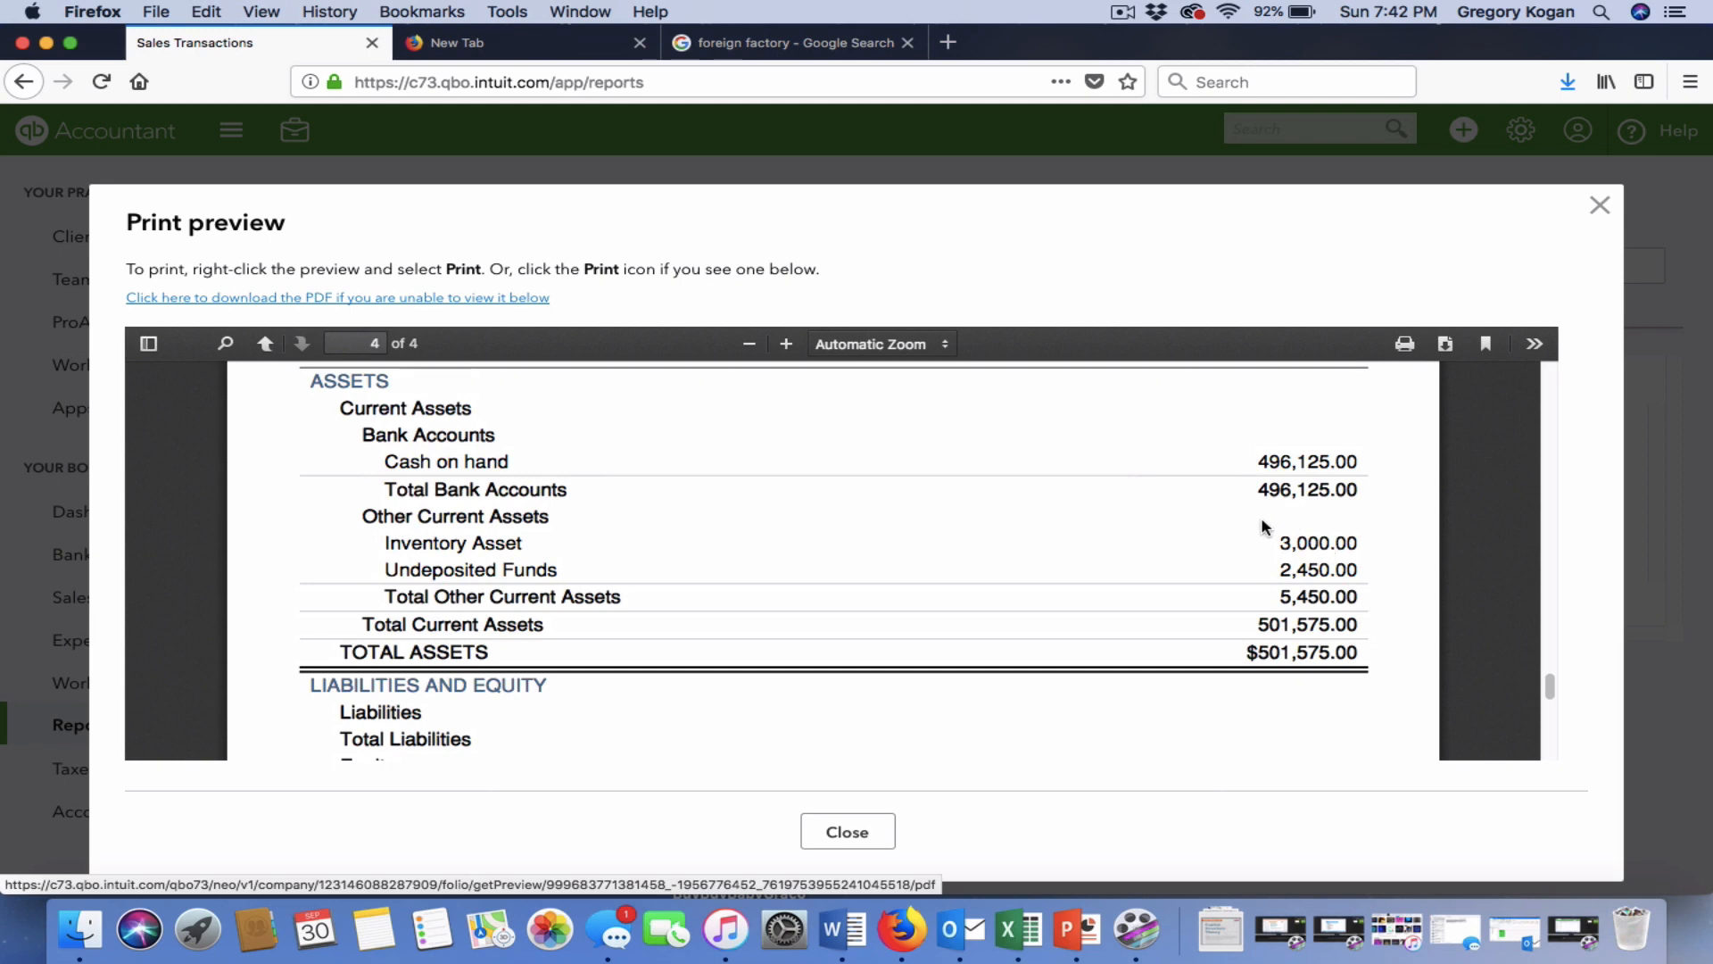
pyautogui.scroll(-3, 1263, 526)
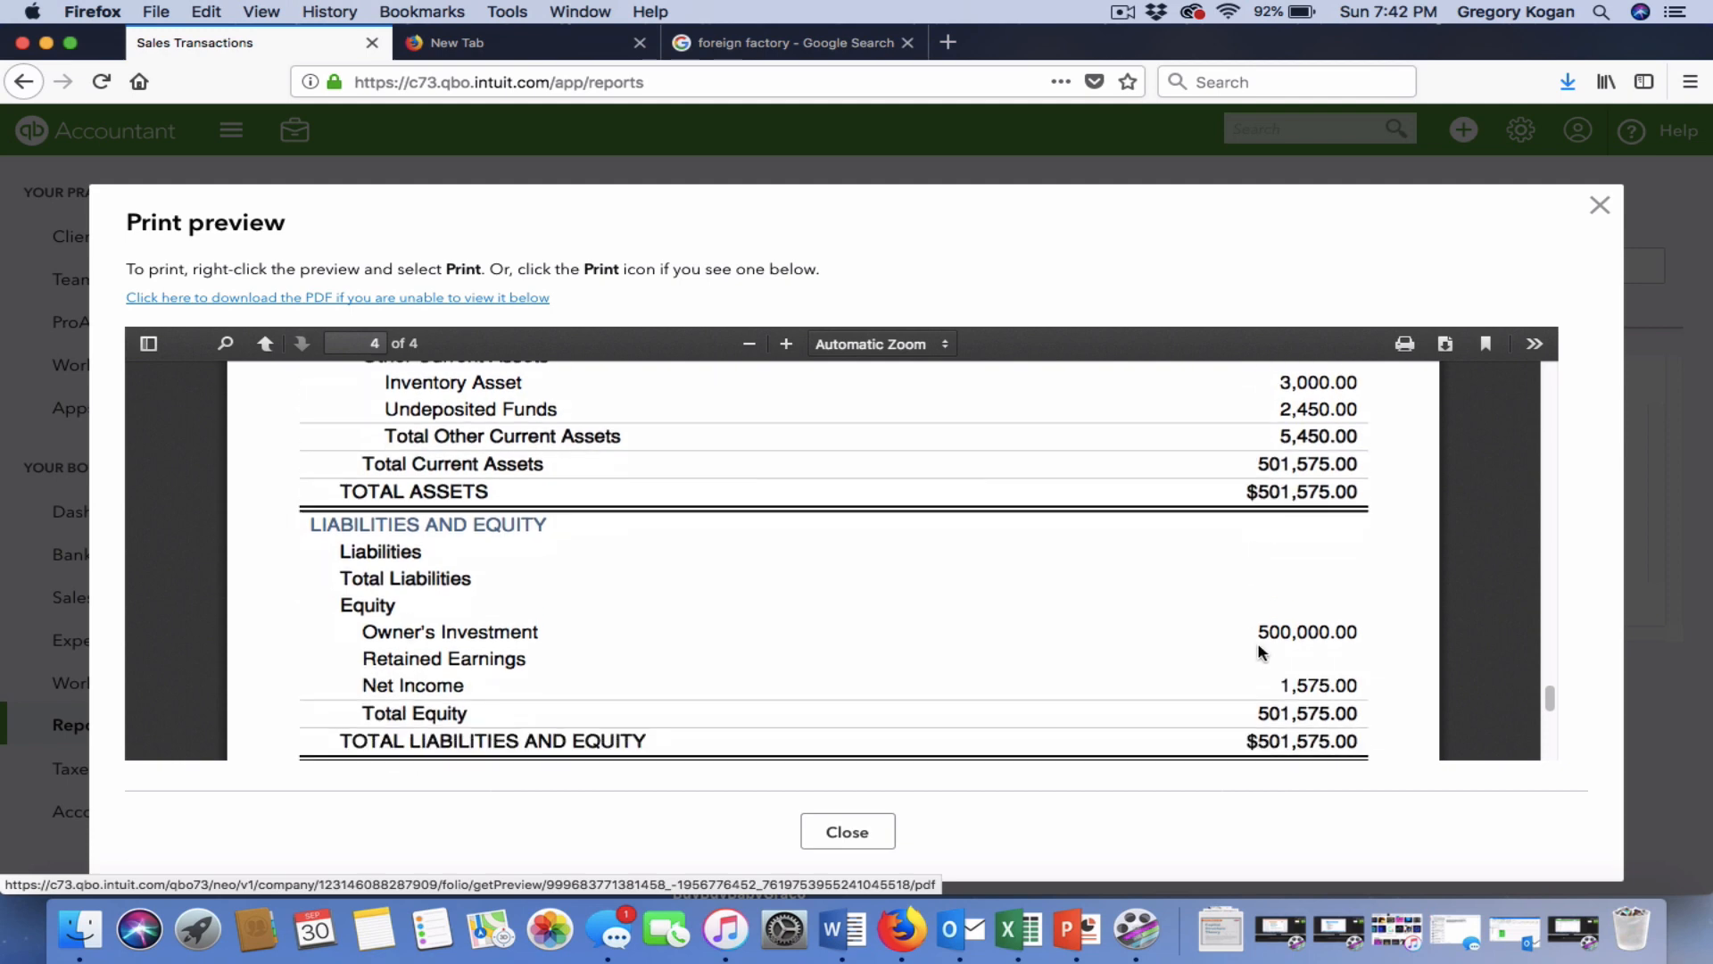
pyautogui.scroll(-3, 1271, 624)
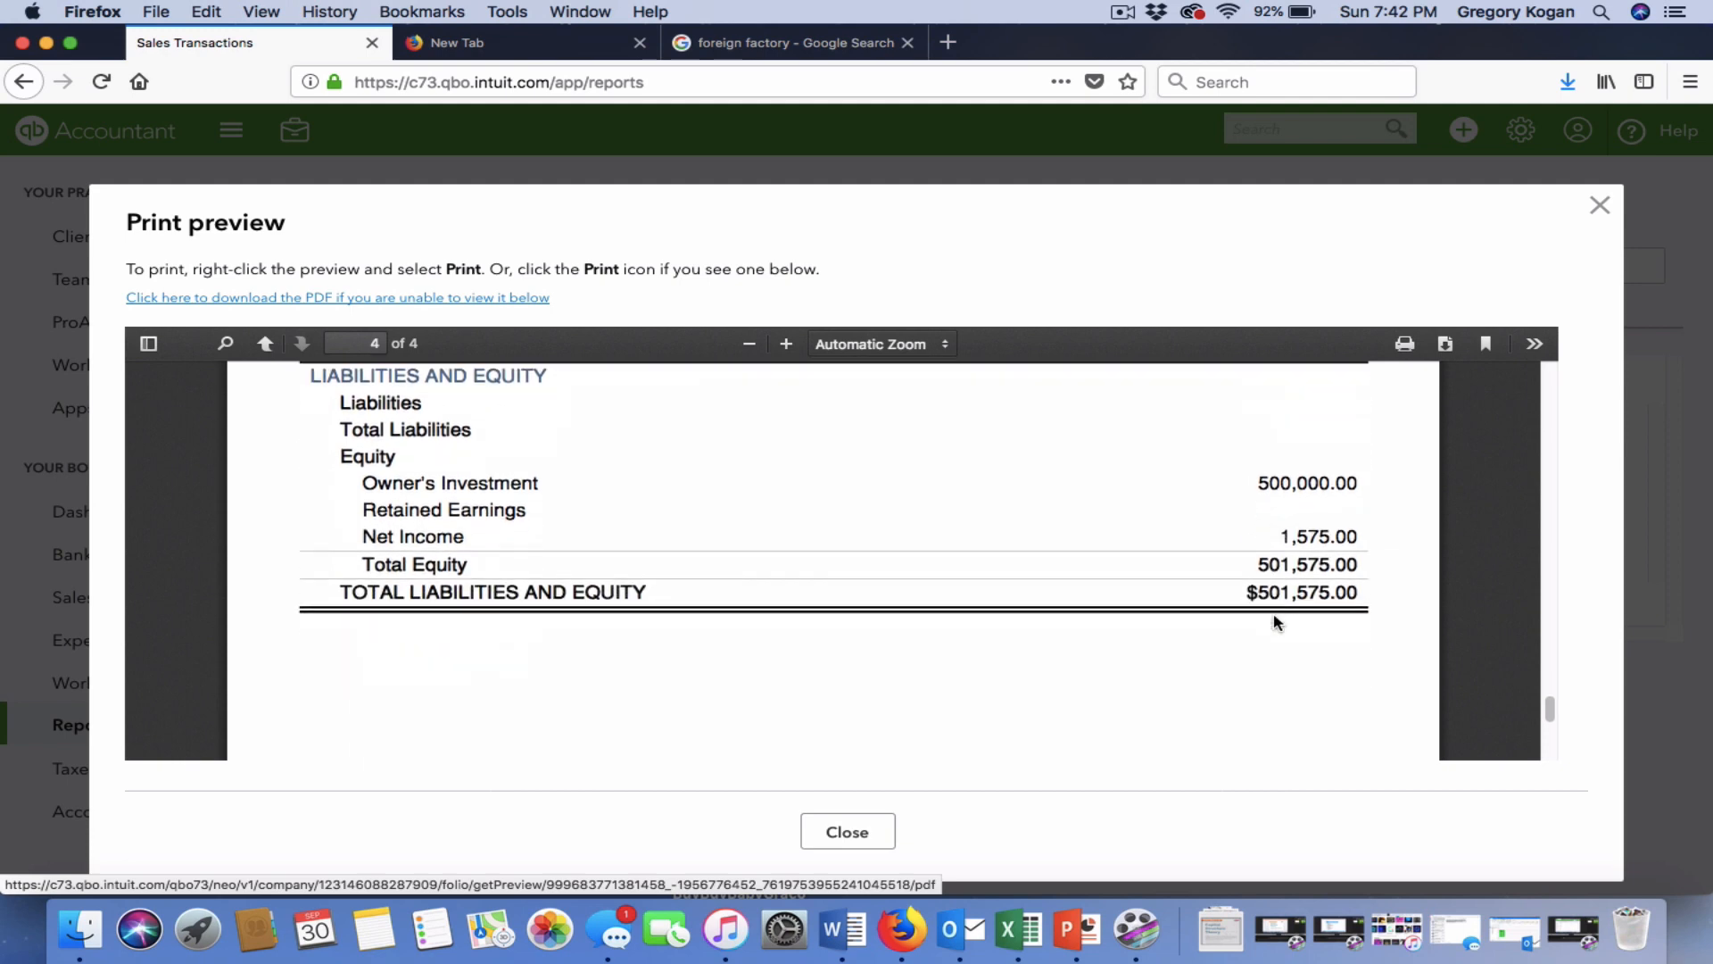
pyautogui.click(863, 835)
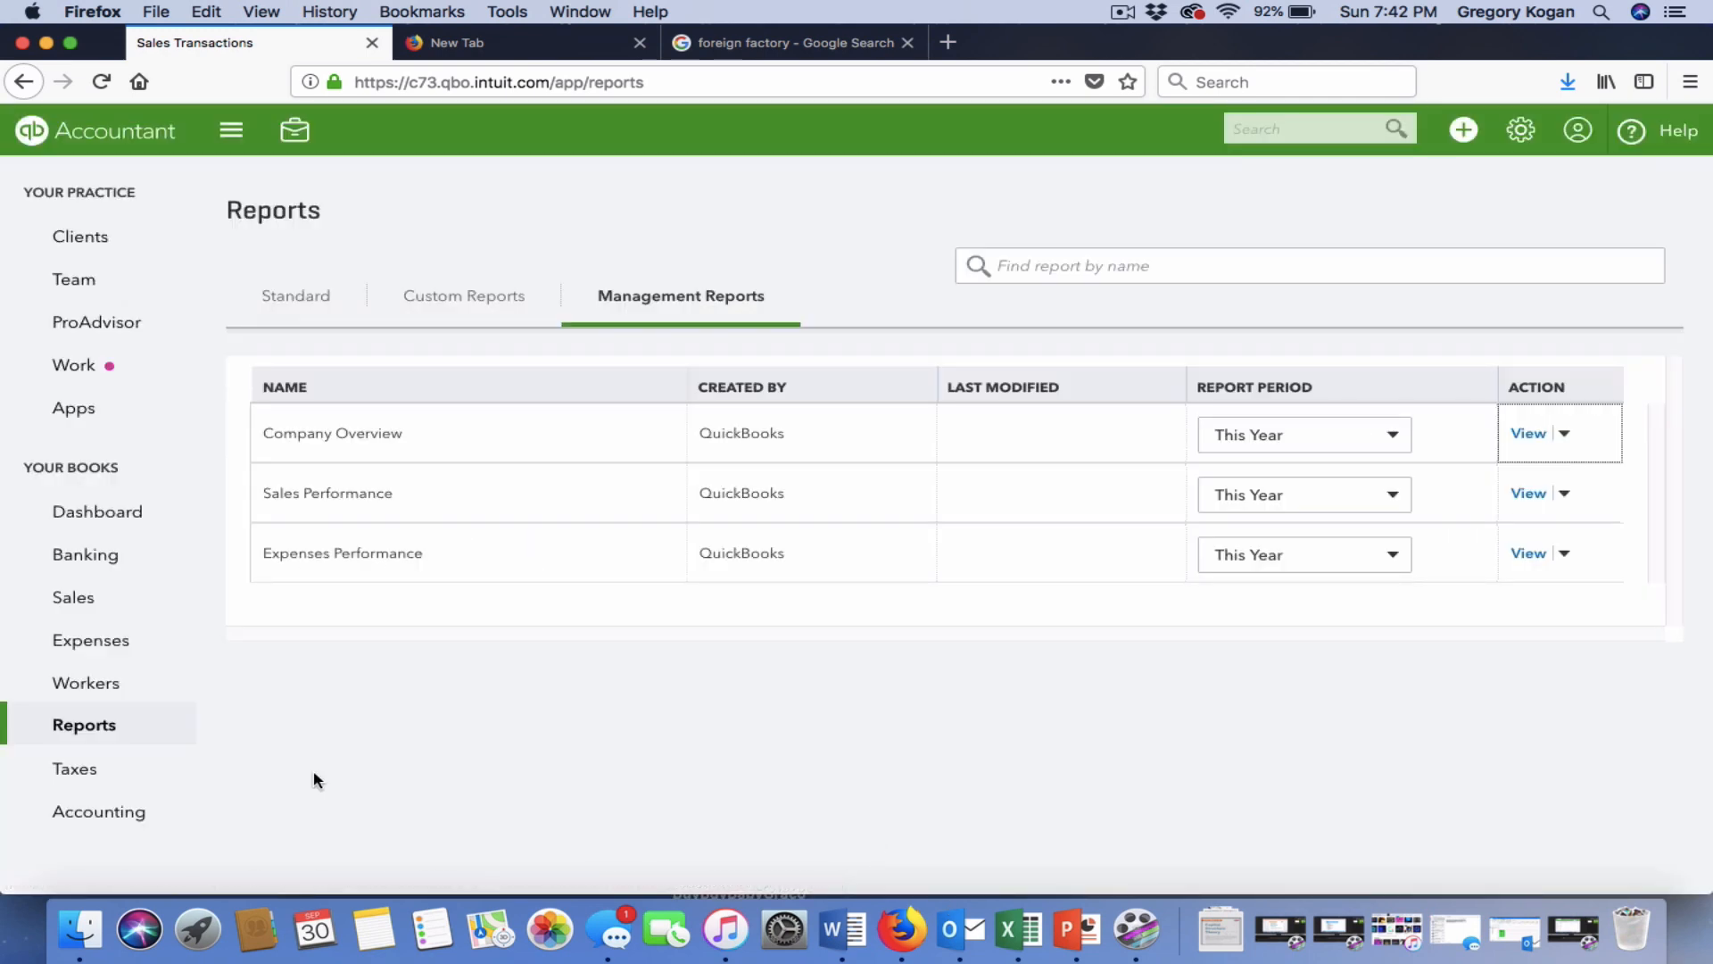
# Open the Vendors list, check China Factory's actions, and open the + New Create menu.
pyautogui.moveTo(177, 749)
pyautogui.click(107, 645)
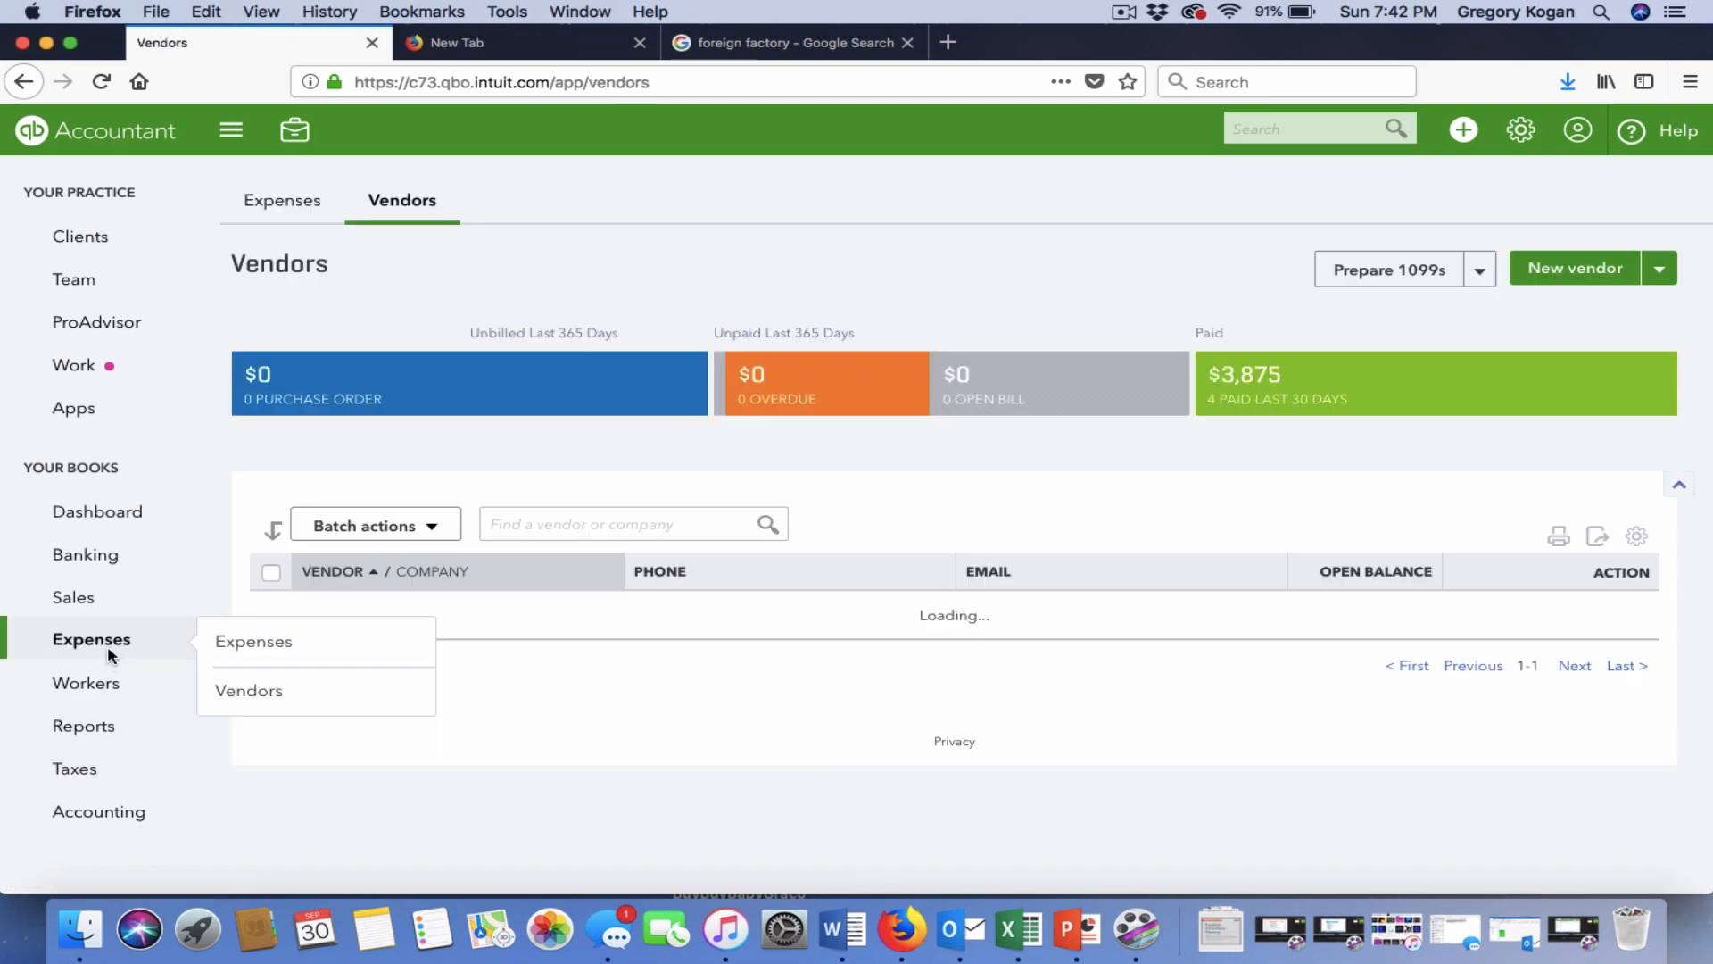
pyautogui.scroll(-2, 1116, 712)
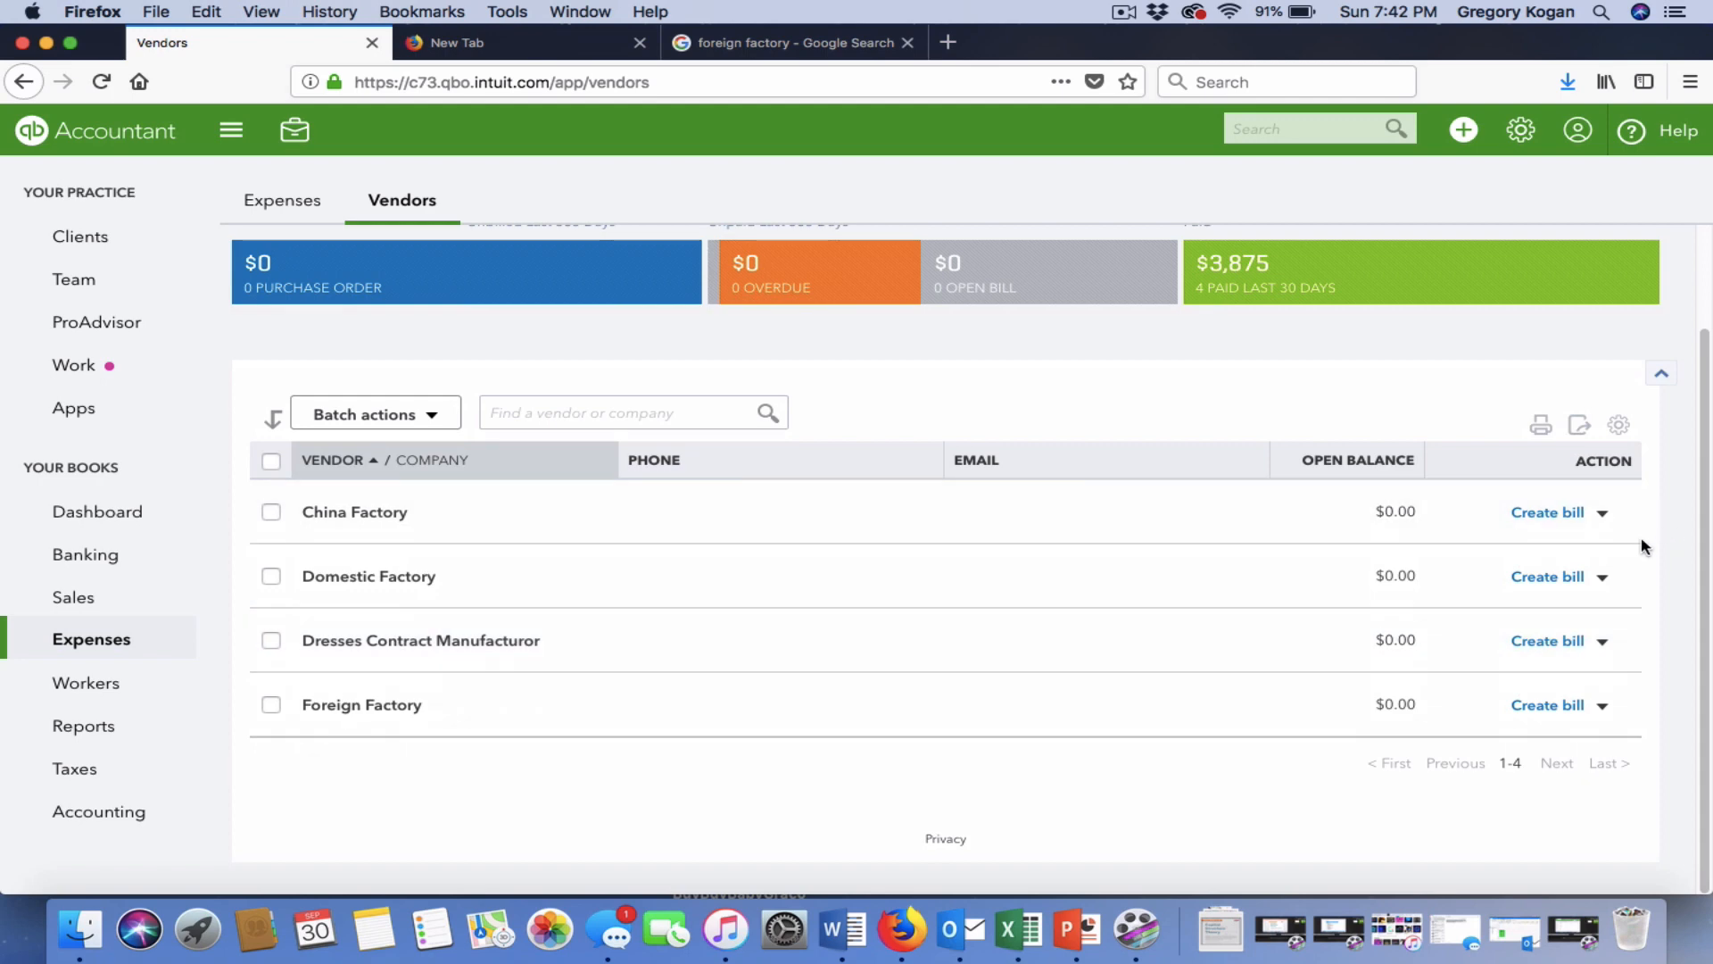
pyautogui.click(1604, 514)
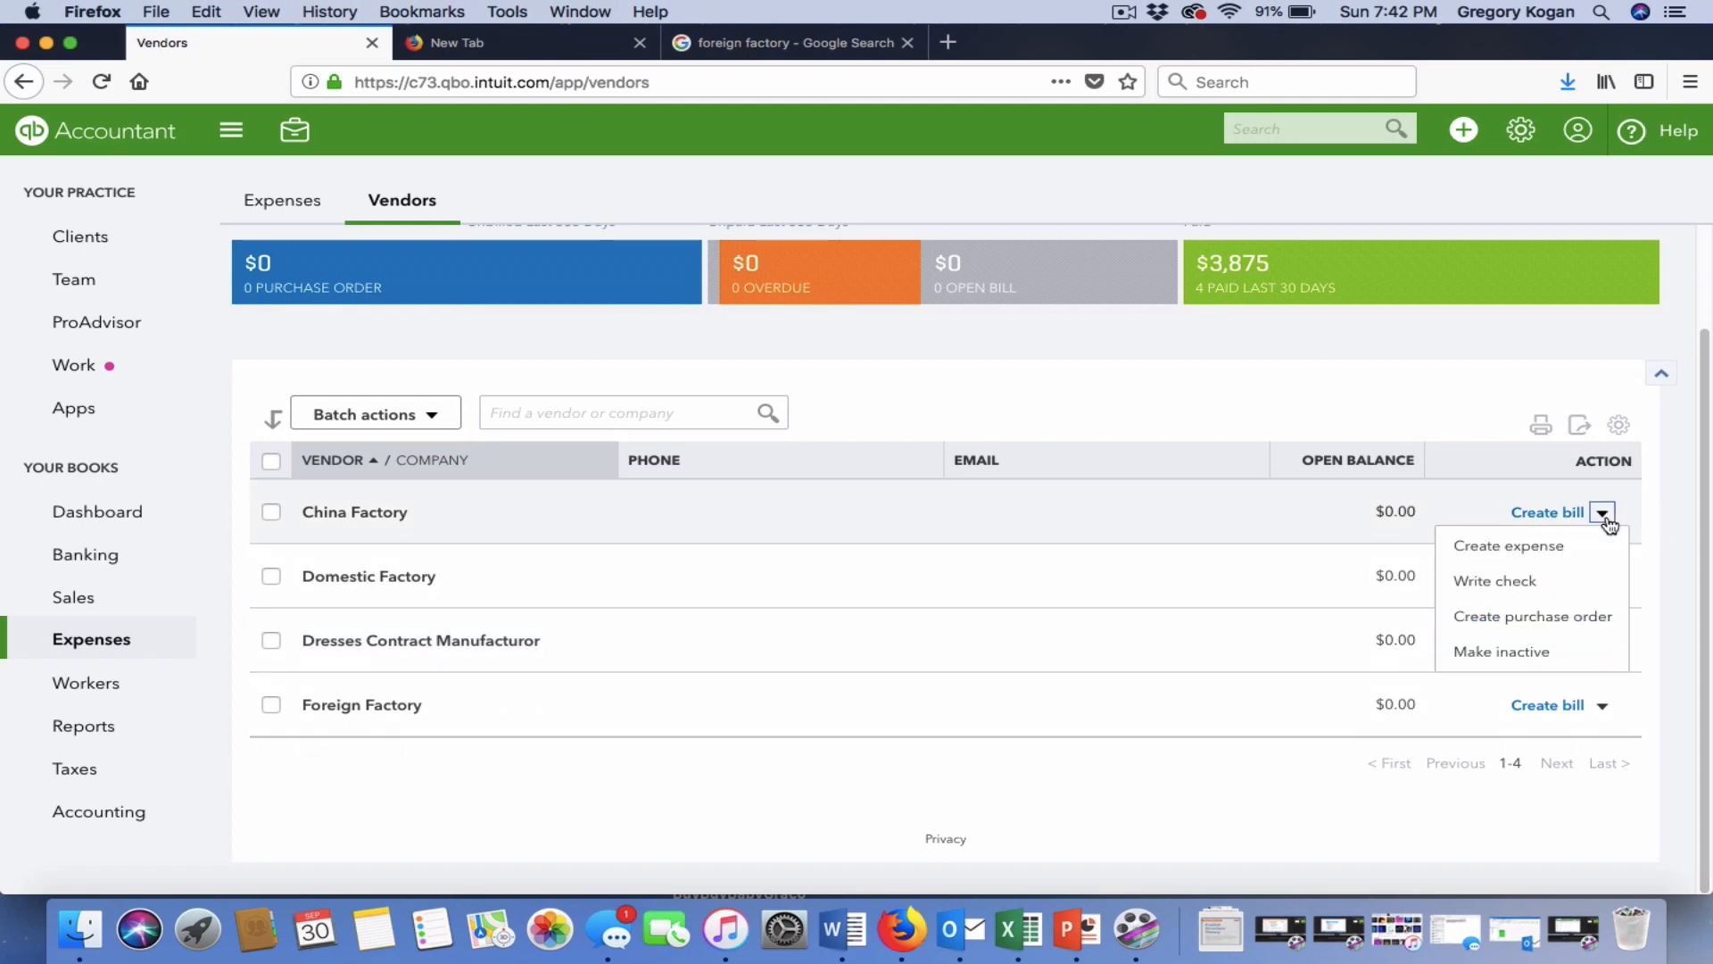
pyautogui.click(1078, 793)
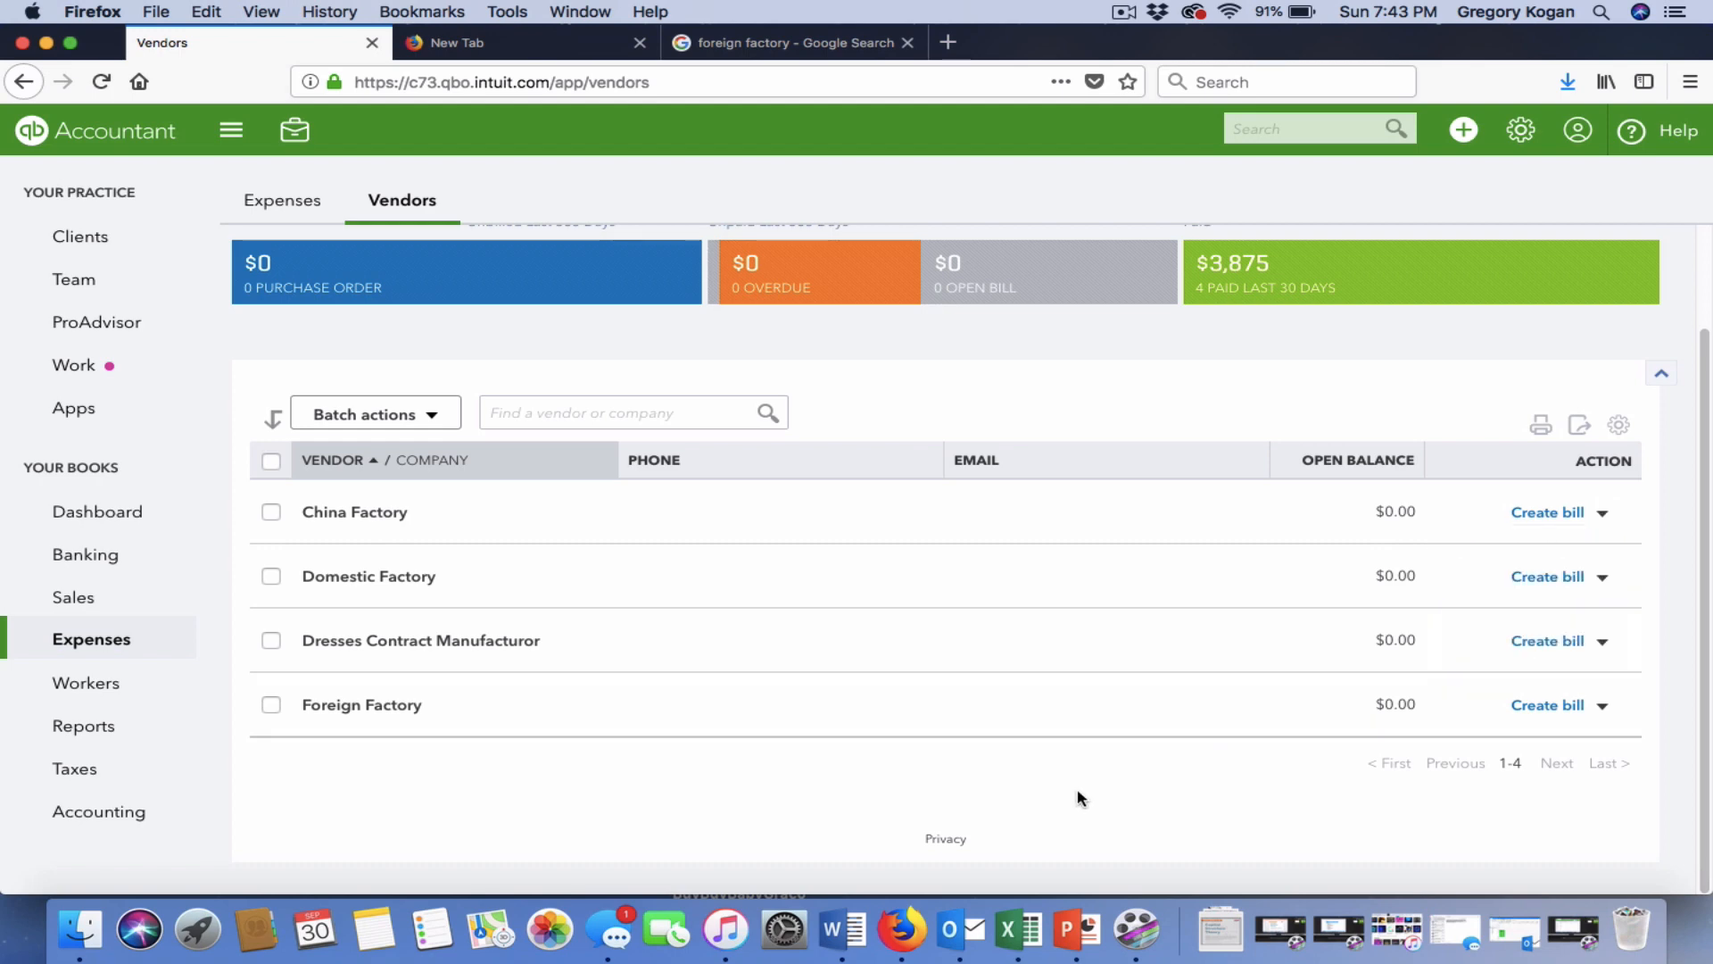
pyautogui.click(1461, 133)
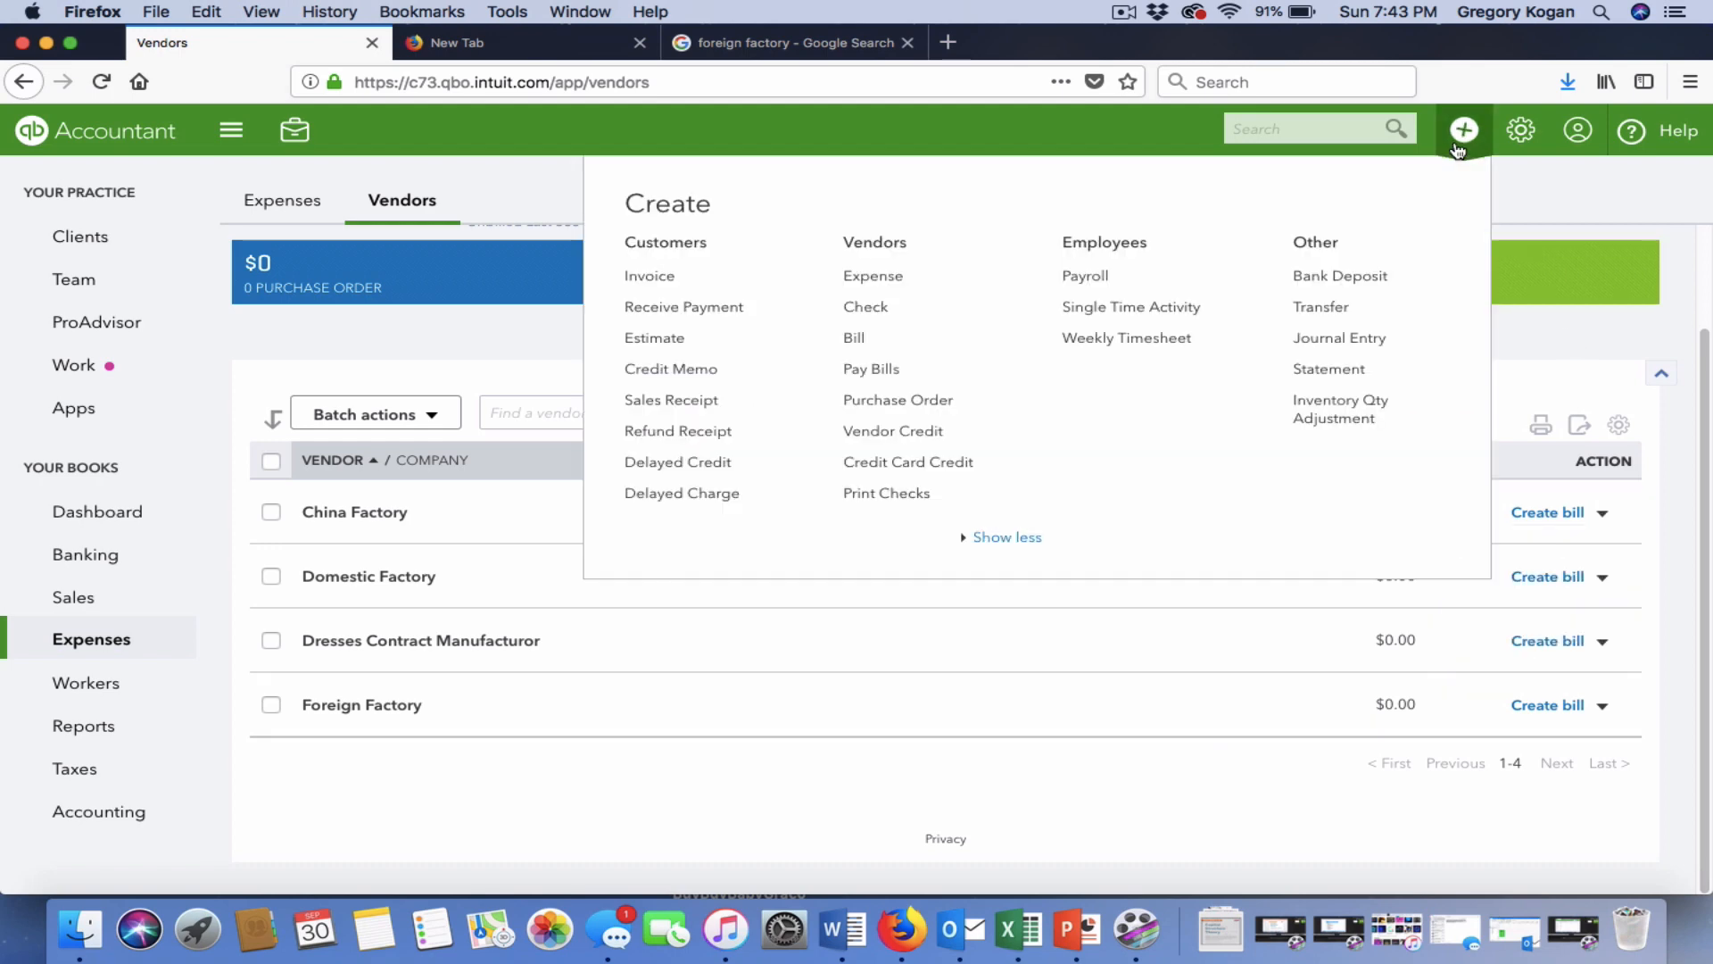
# Start a journal entry with Legal & Professional Services on both lines.
pyautogui.click(1319, 337)
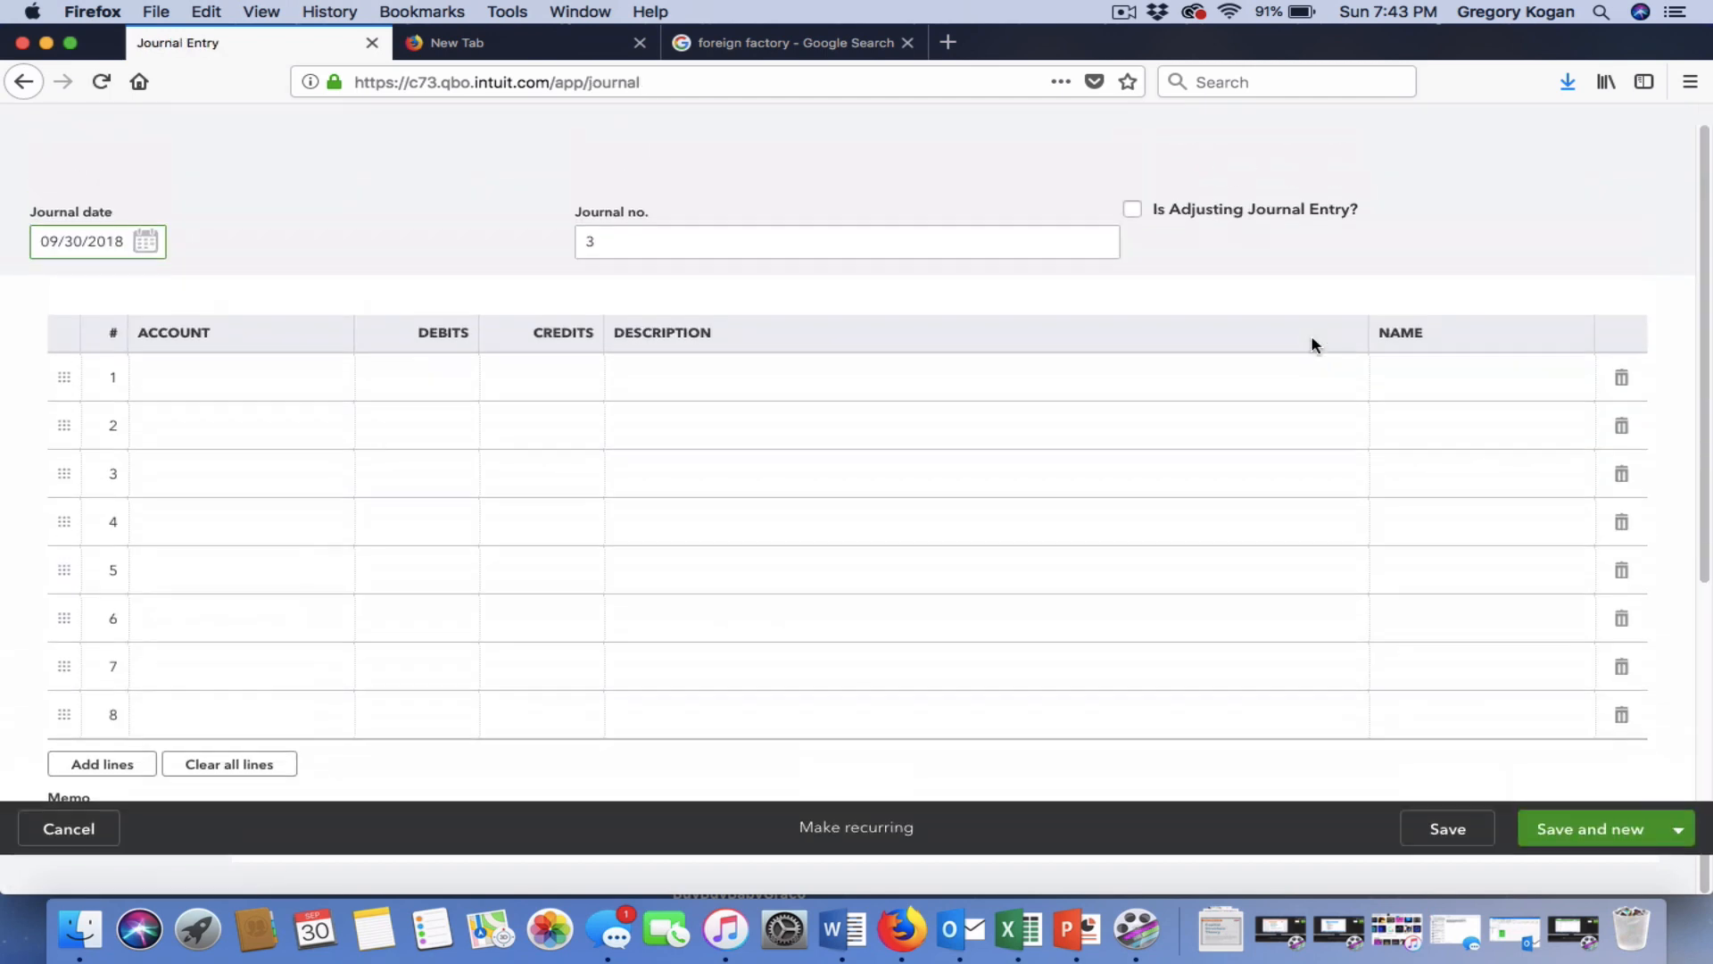
pyautogui.click(269, 435)
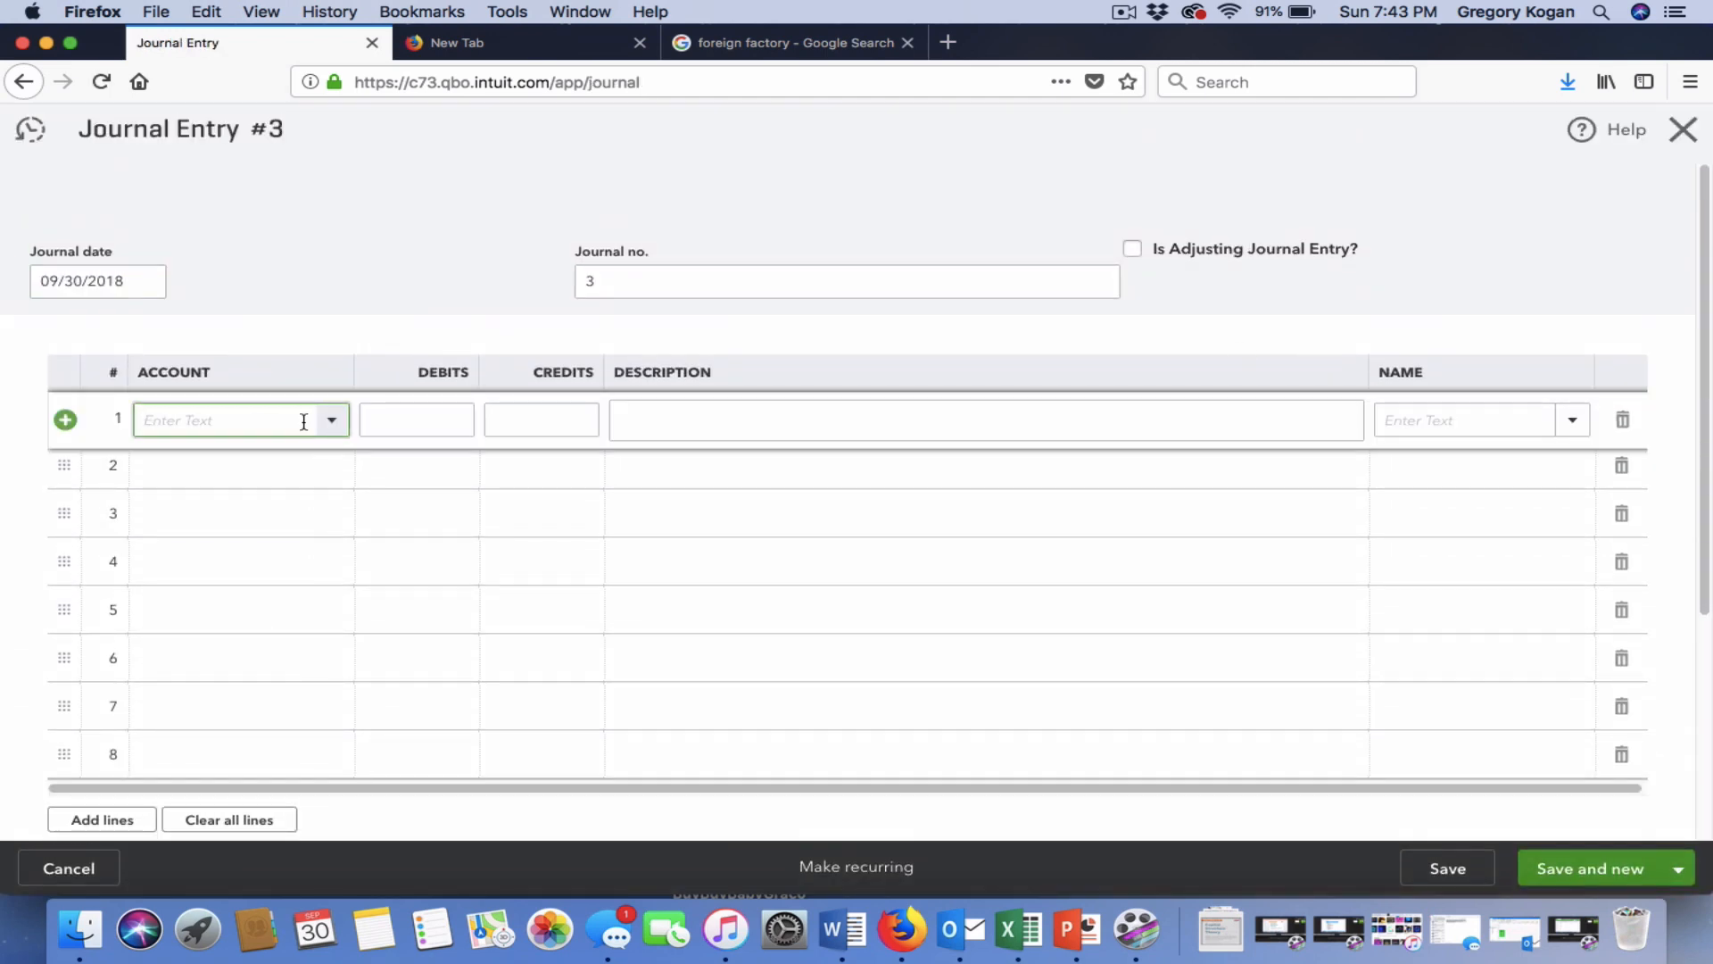
pyautogui.write('leg')
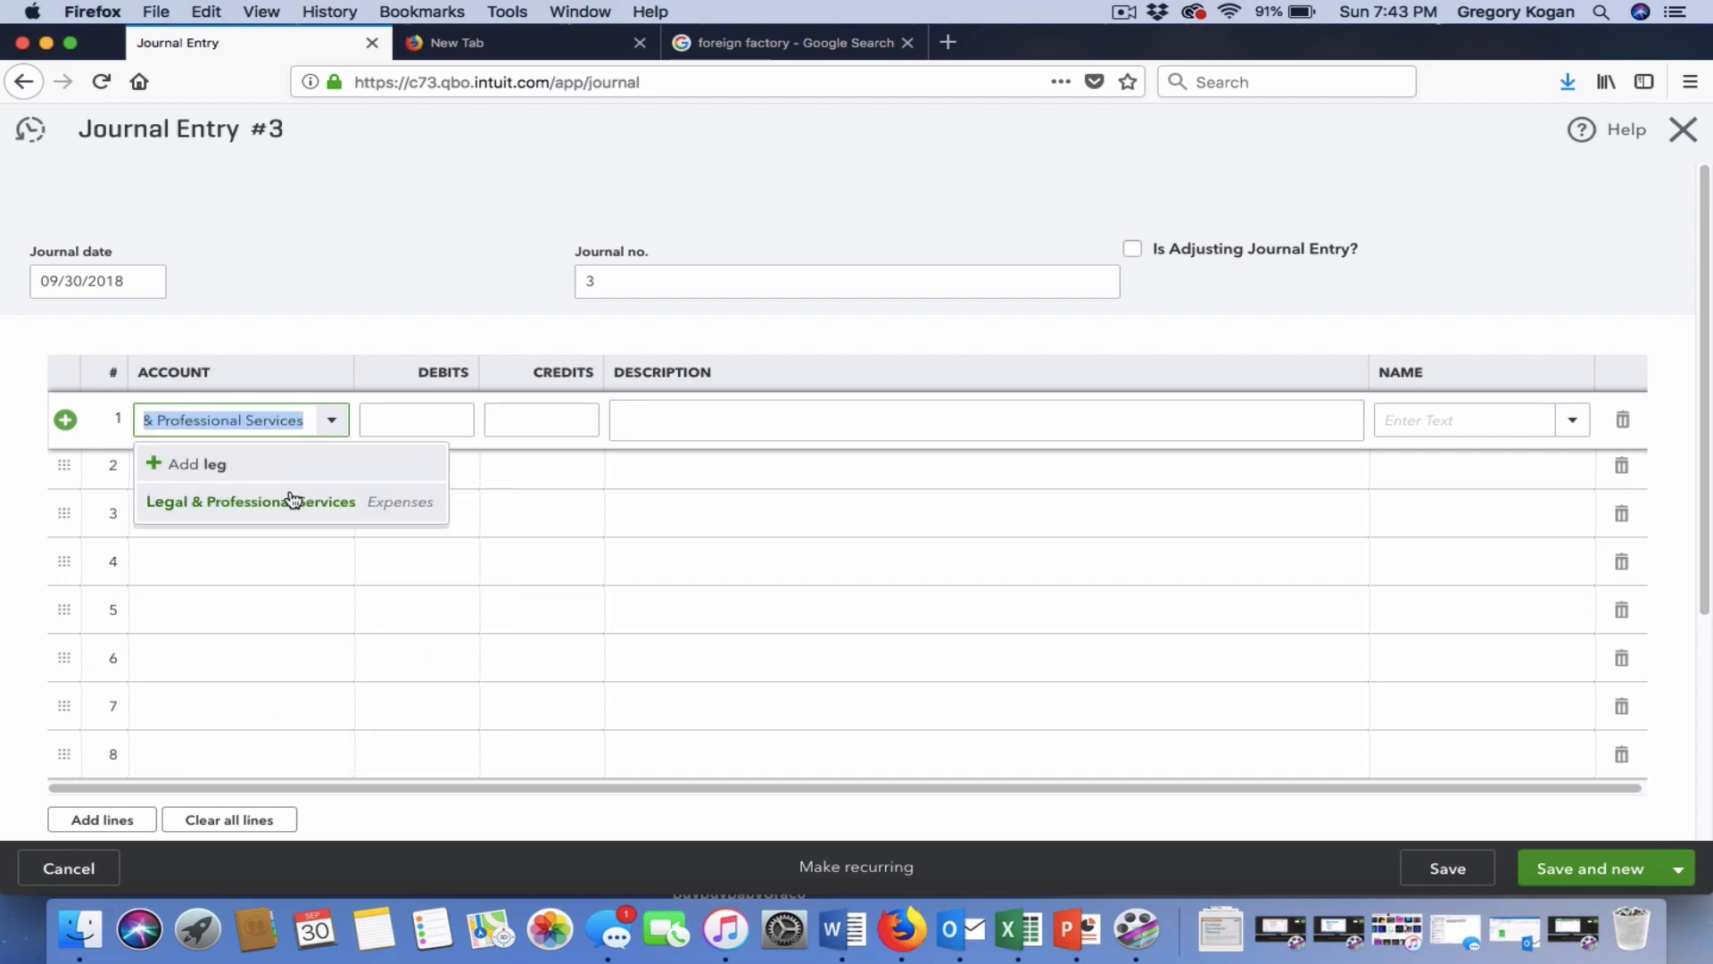
pyautogui.click(291, 498)
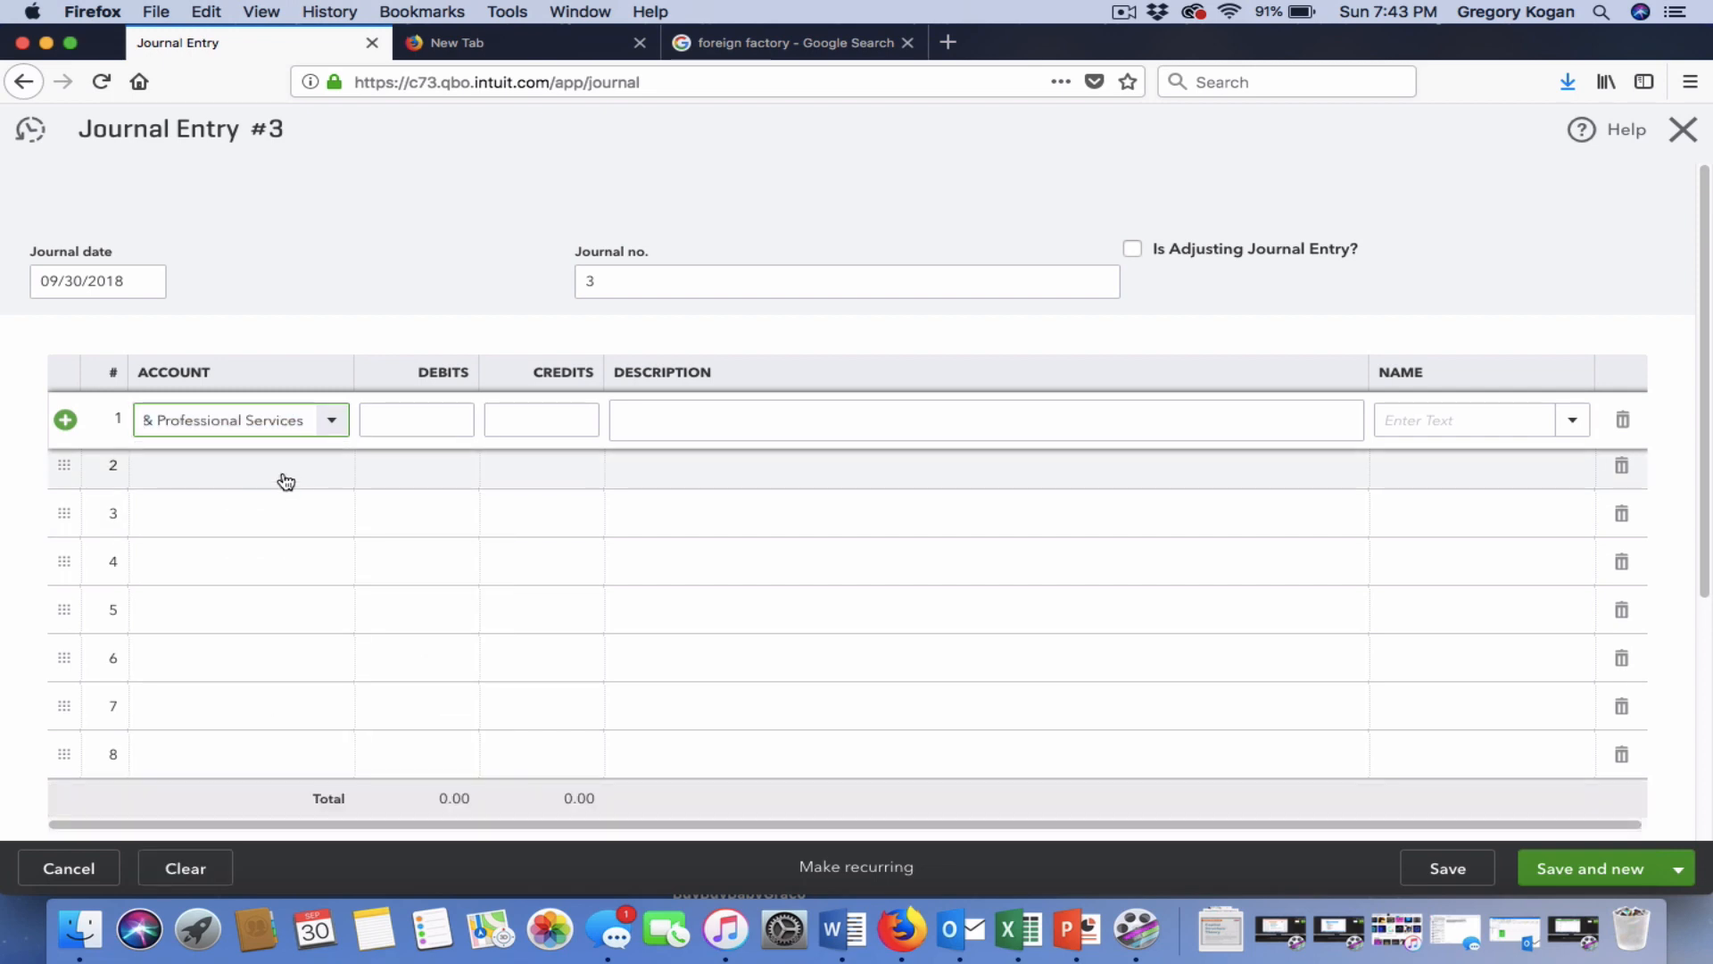
pyautogui.click(282, 473)
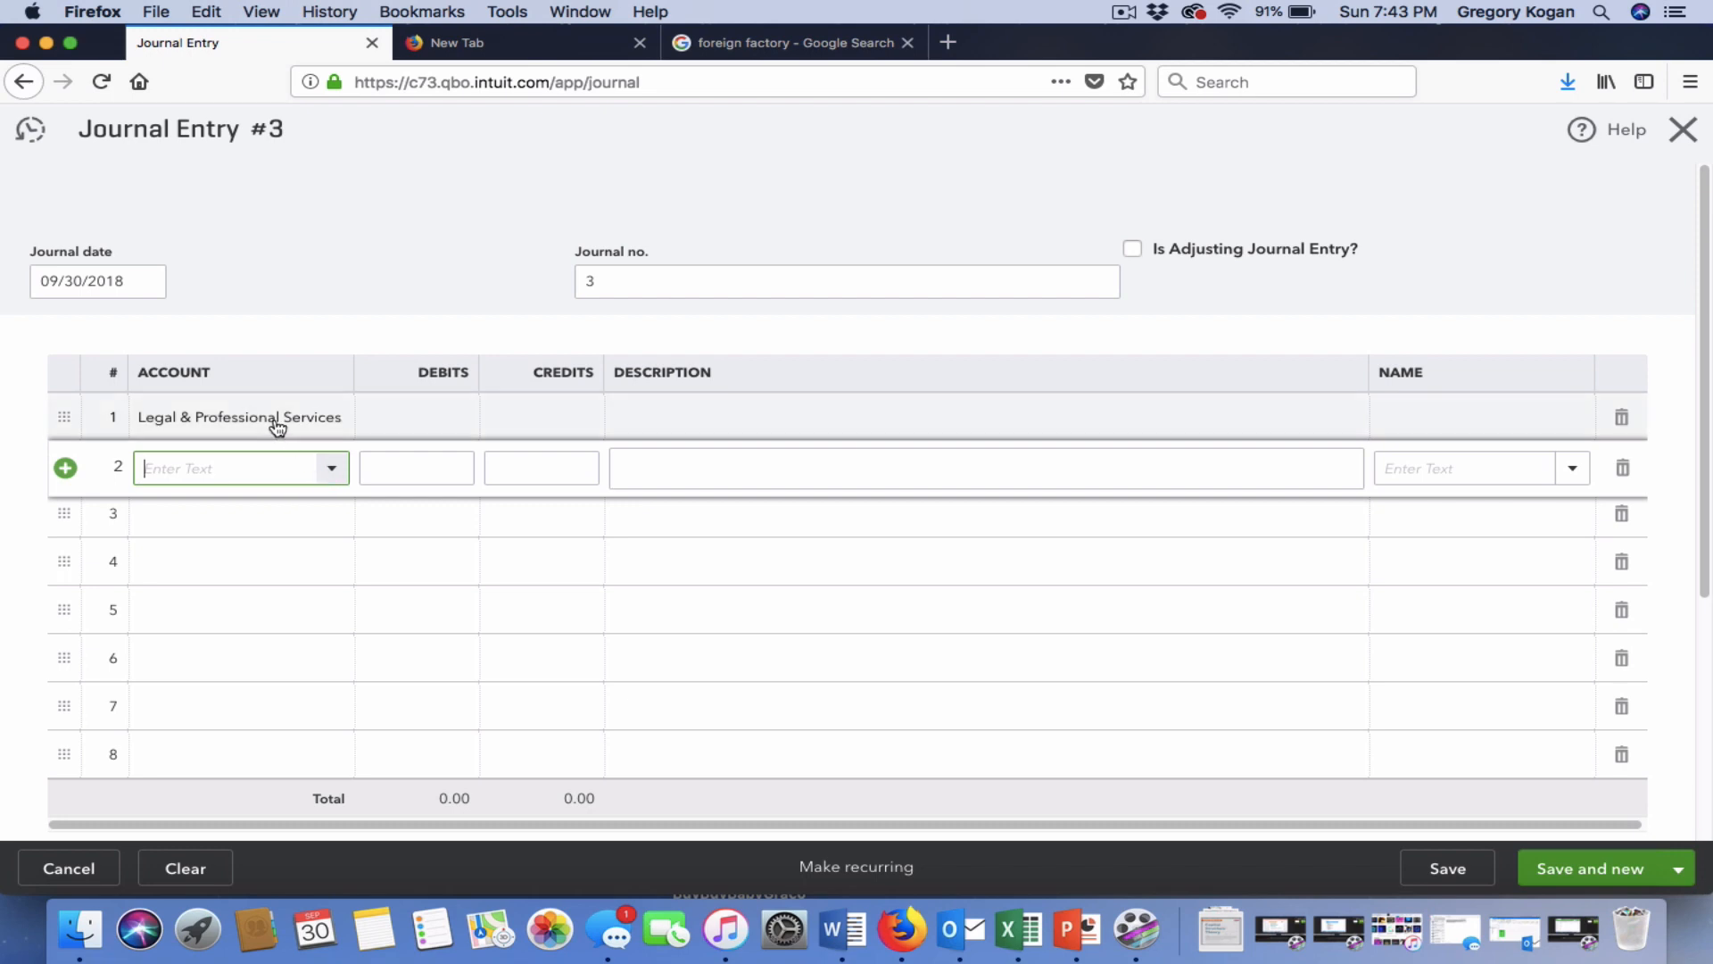
pyautogui.moveTo(59, 415); pyautogui.dragTo(61, 460)
pyautogui.click(157, 464)
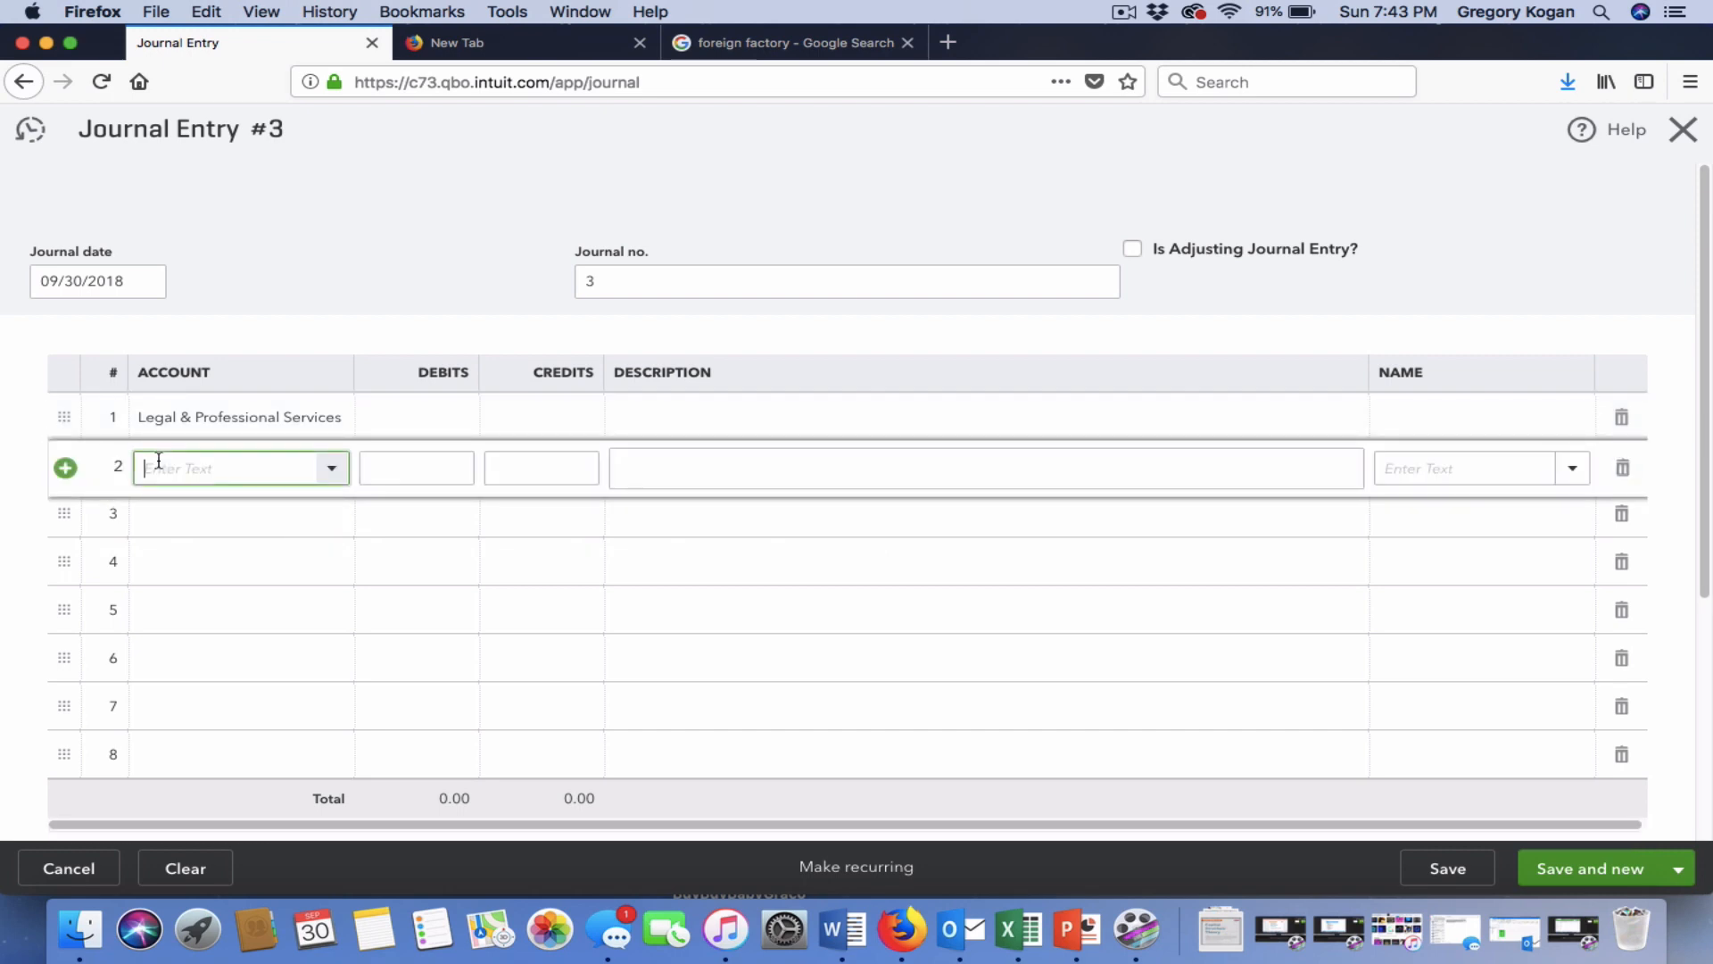
pyautogui.write('lega')
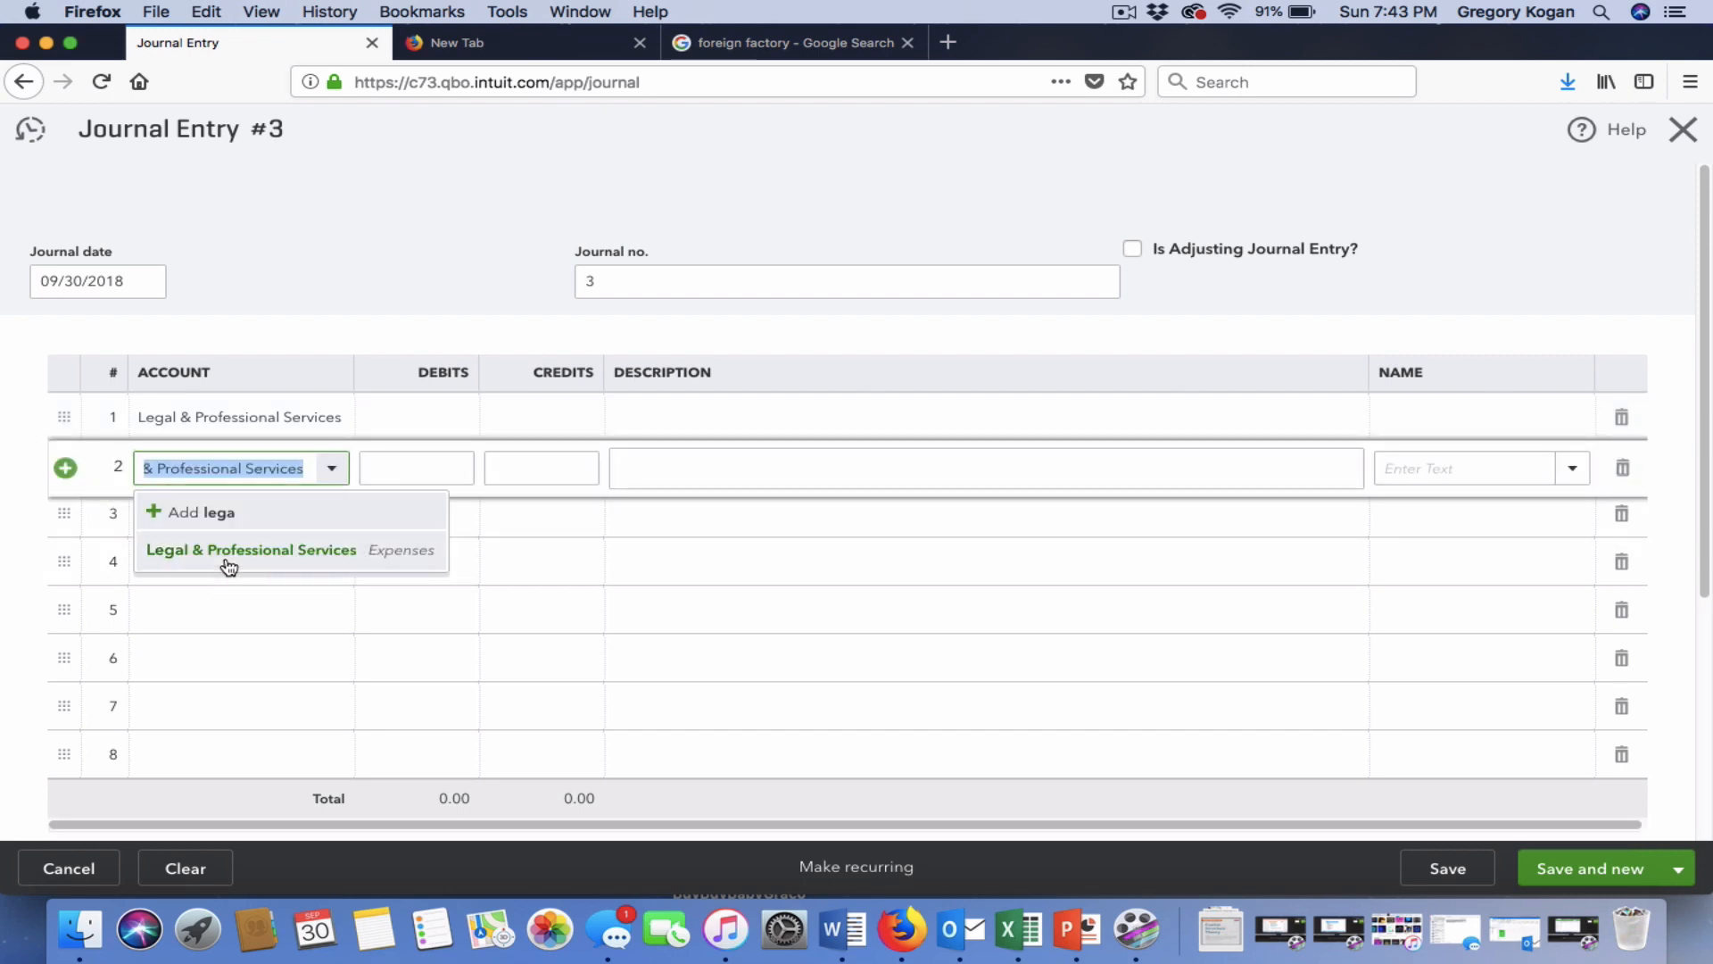
pyautogui.click(230, 550)
# Change line 1 to Cash on hand, debit and credit 1,000.00, then Save and new.
pyautogui.click(237, 412)
pyautogui.click(336, 420)
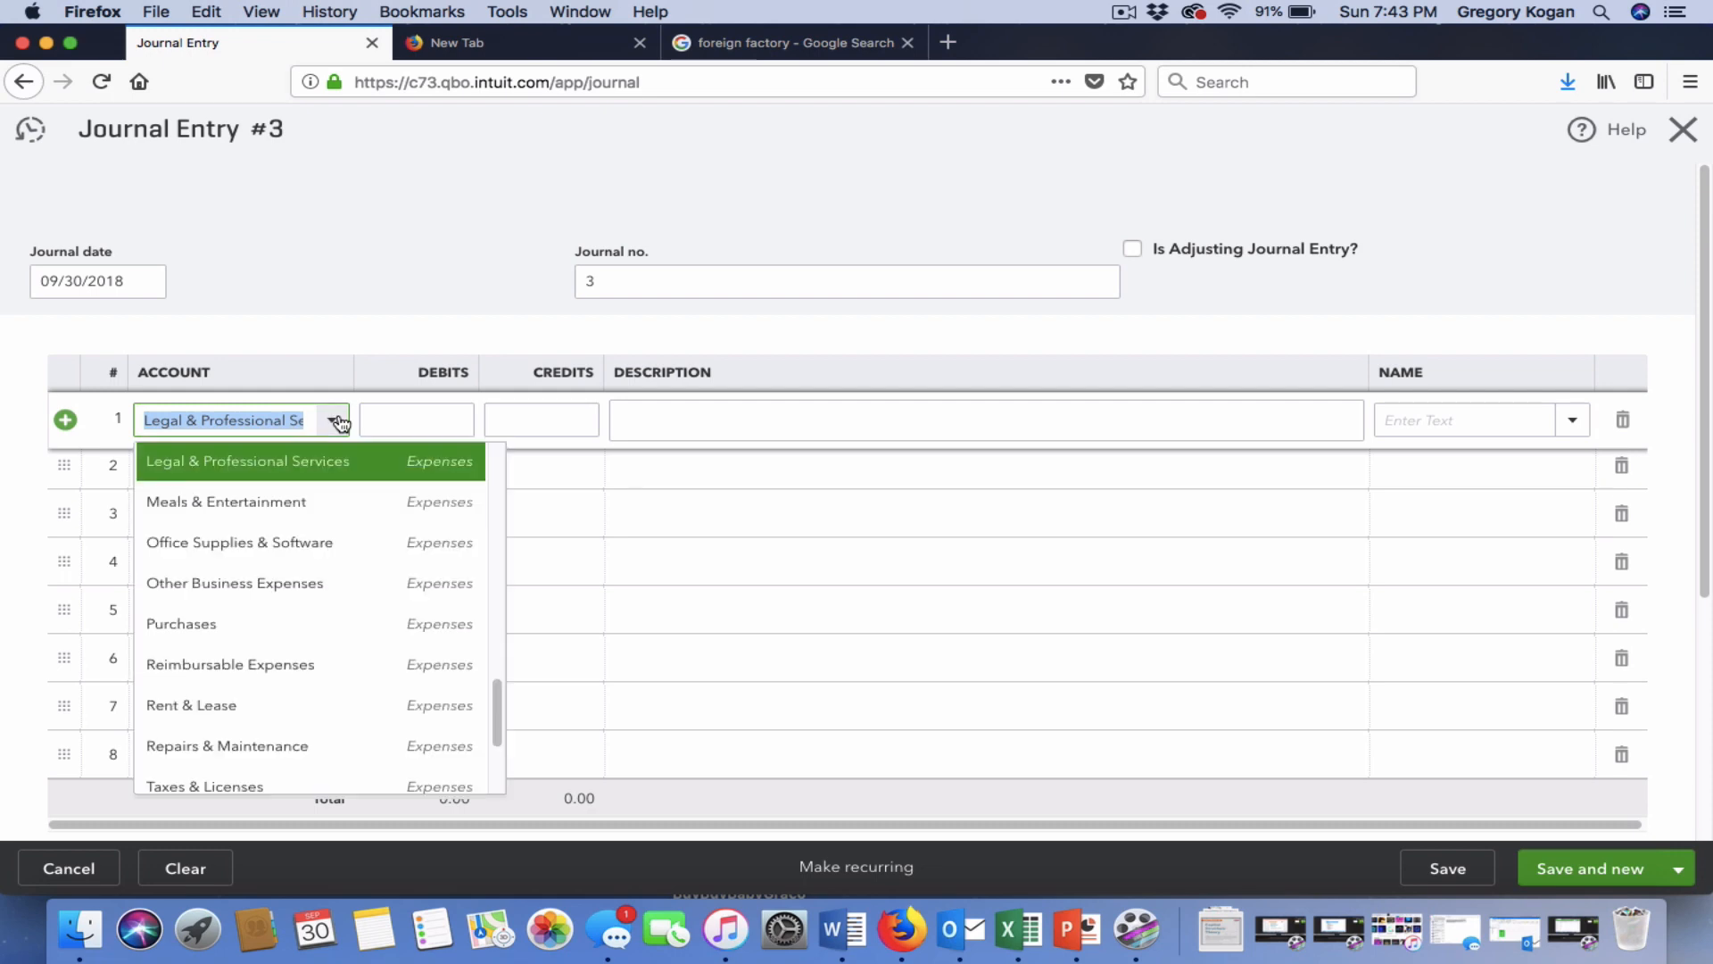
pyautogui.scroll(10, 323, 536)
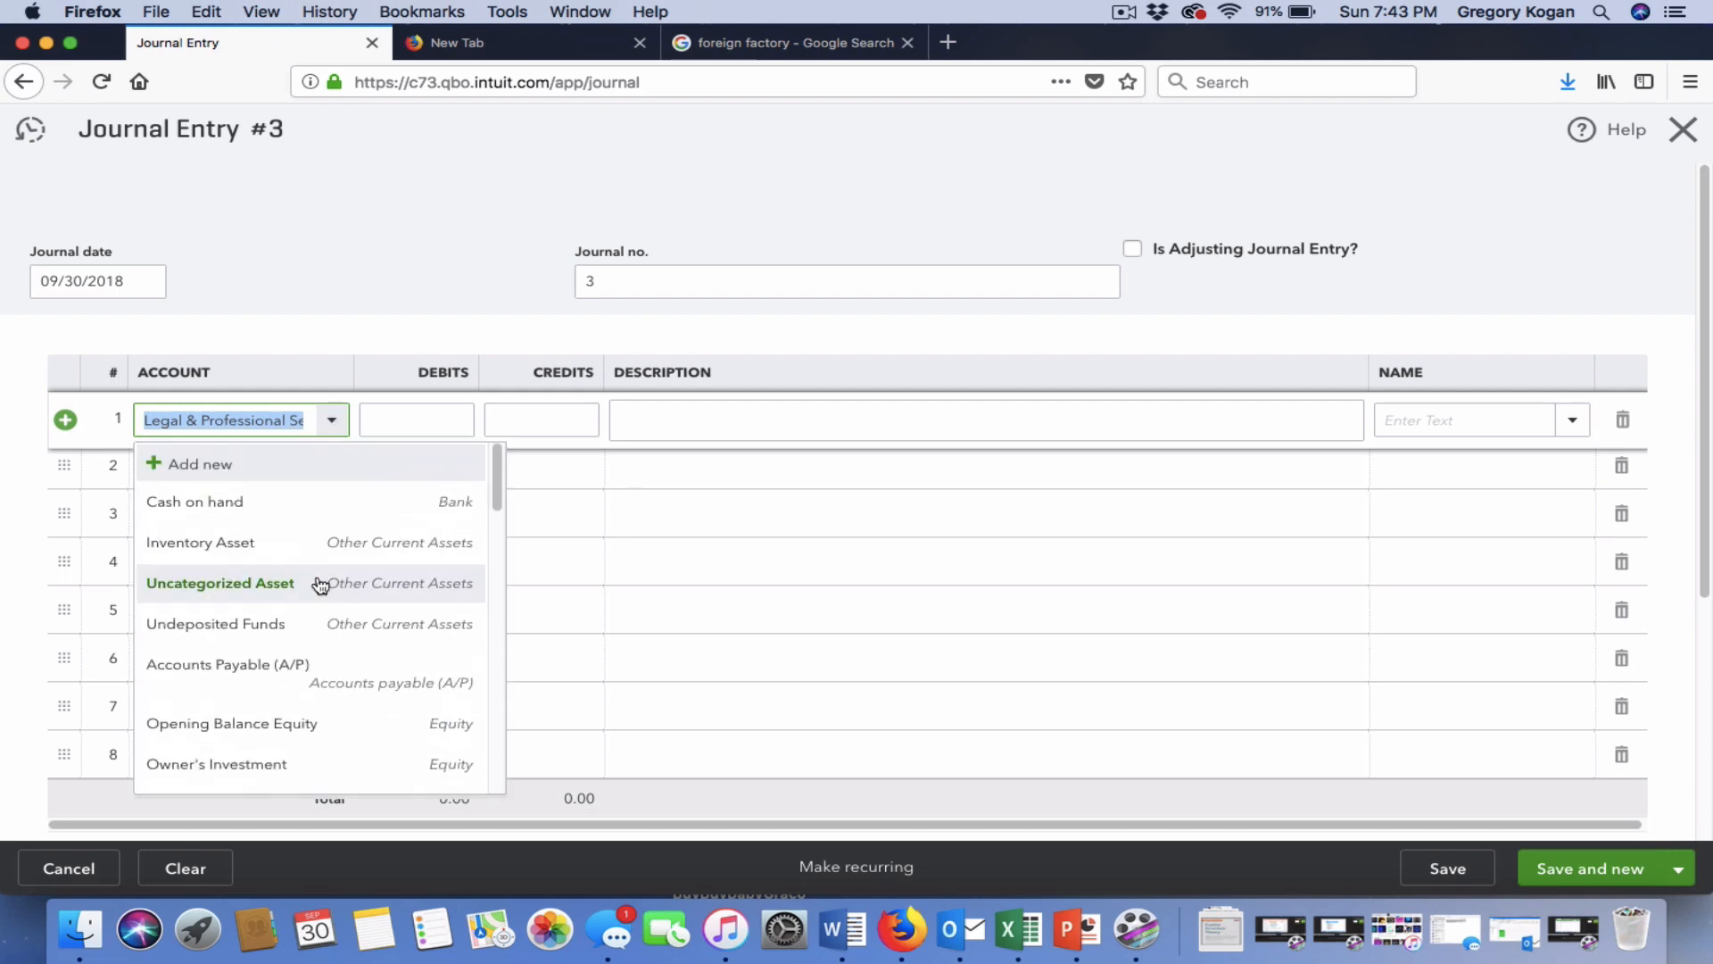
pyautogui.click(295, 508)
pyautogui.click(409, 420)
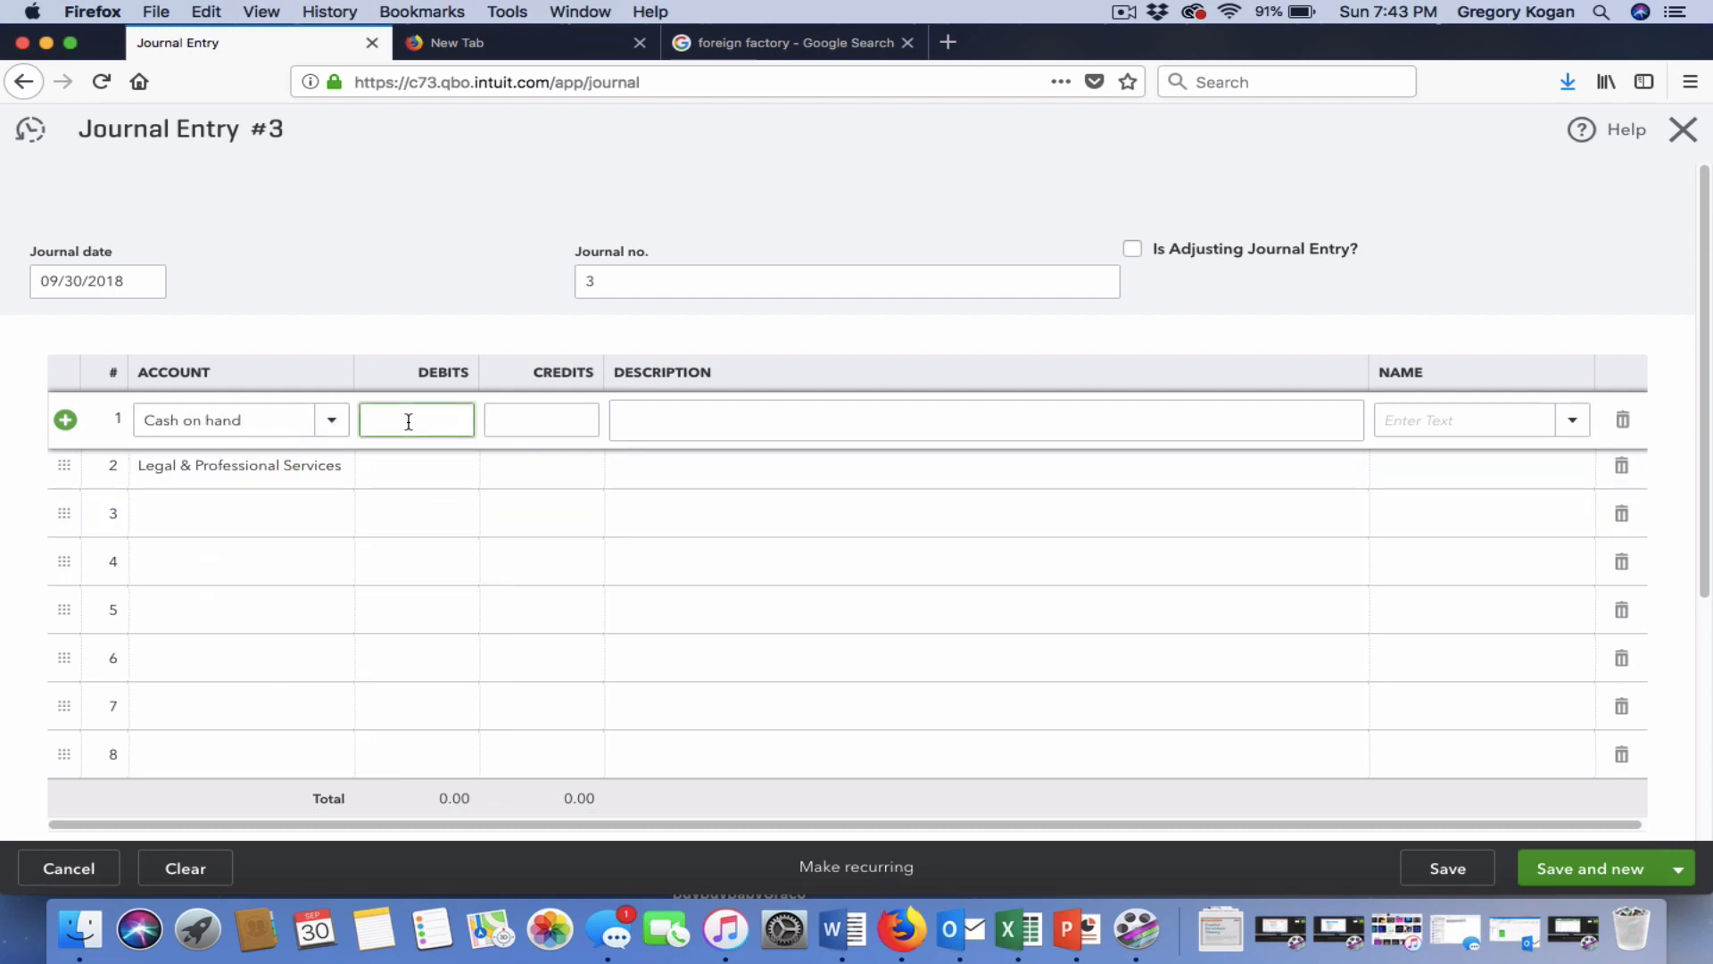
pyautogui.write('1000')
pyautogui.click(498, 474)
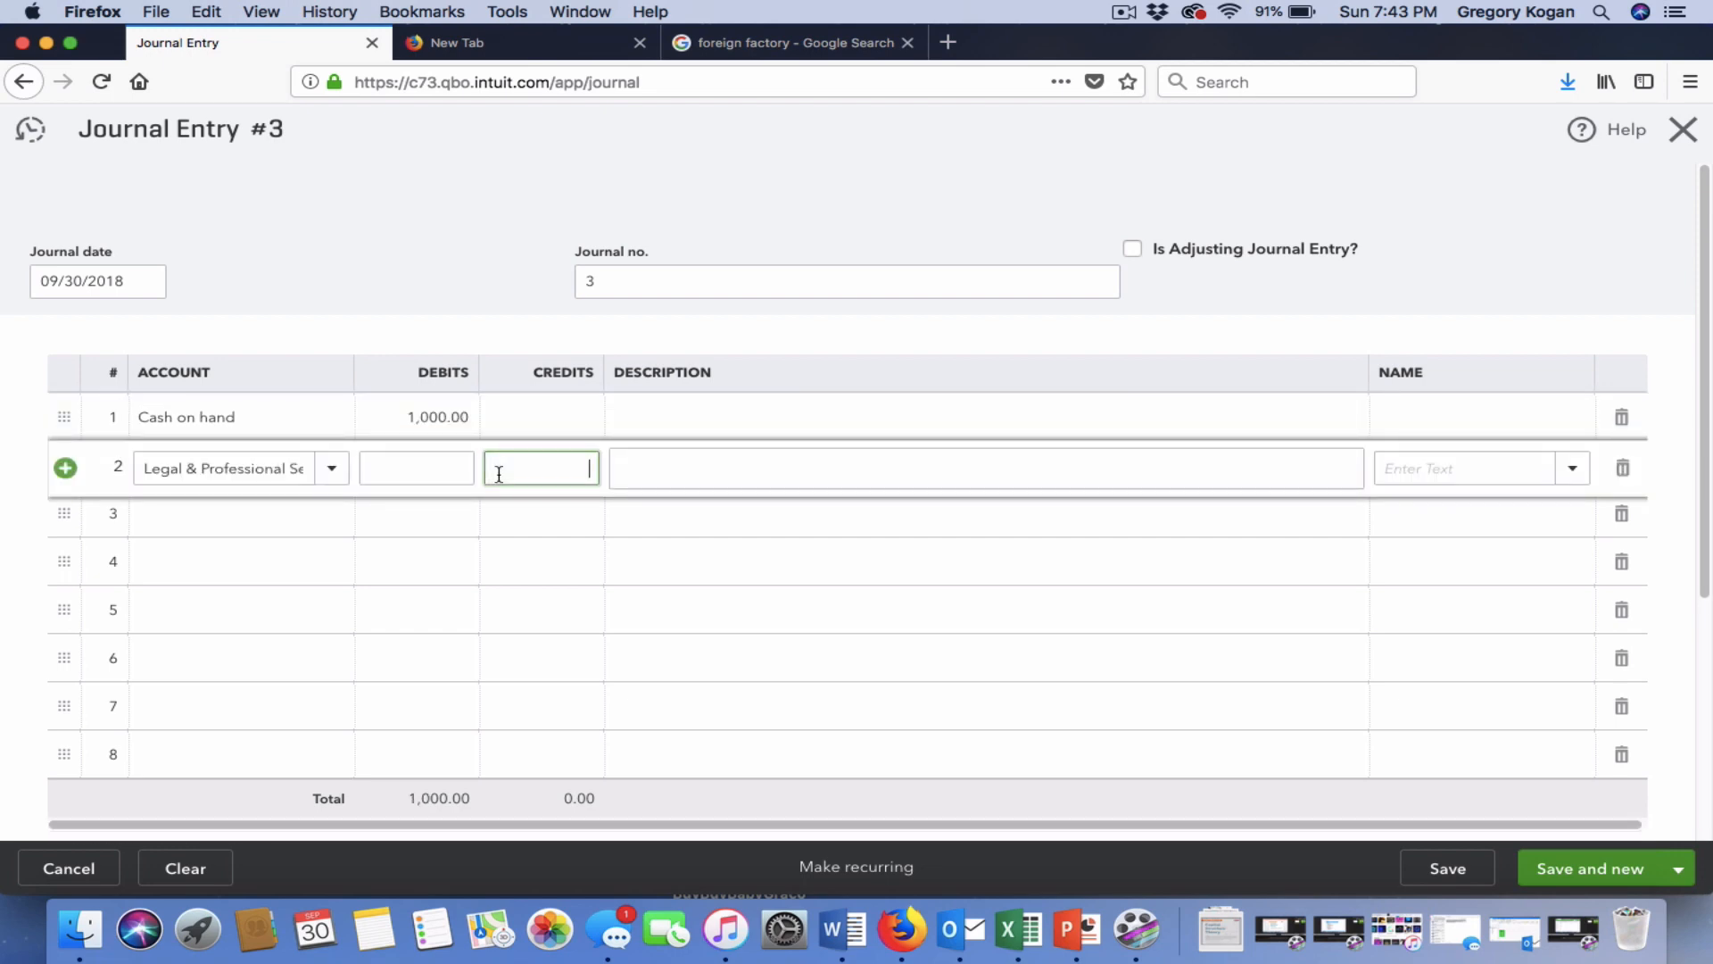
pyautogui.click(548, 419)
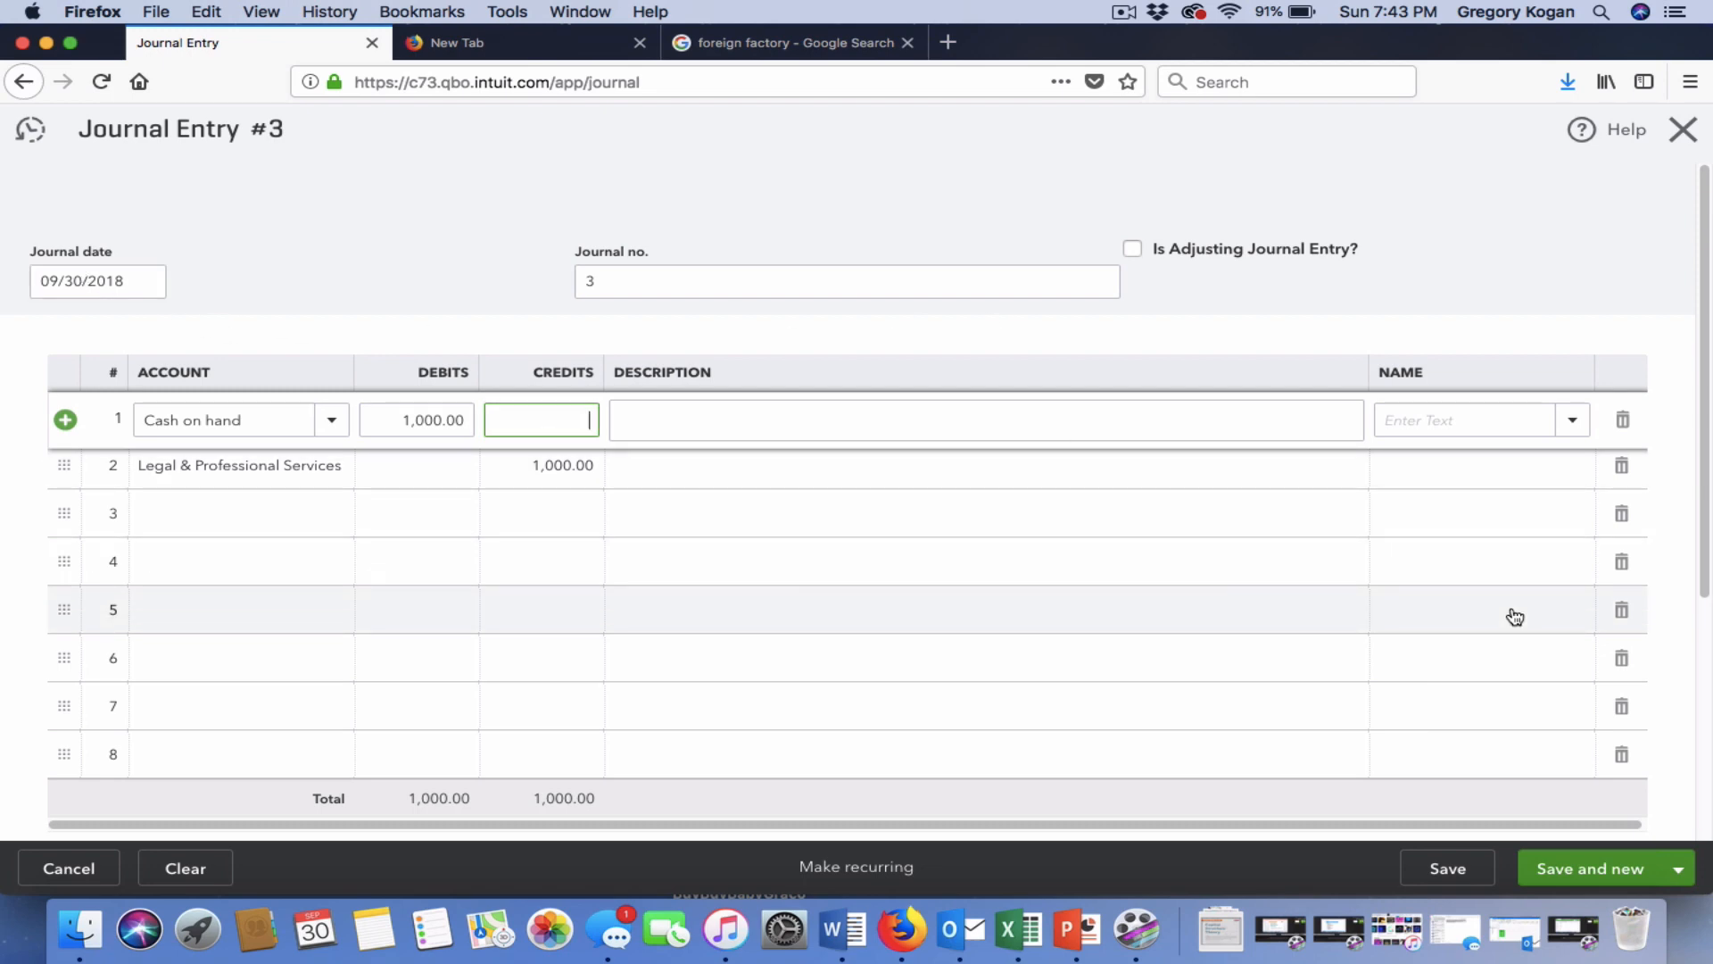
pyautogui.click(1597, 865)
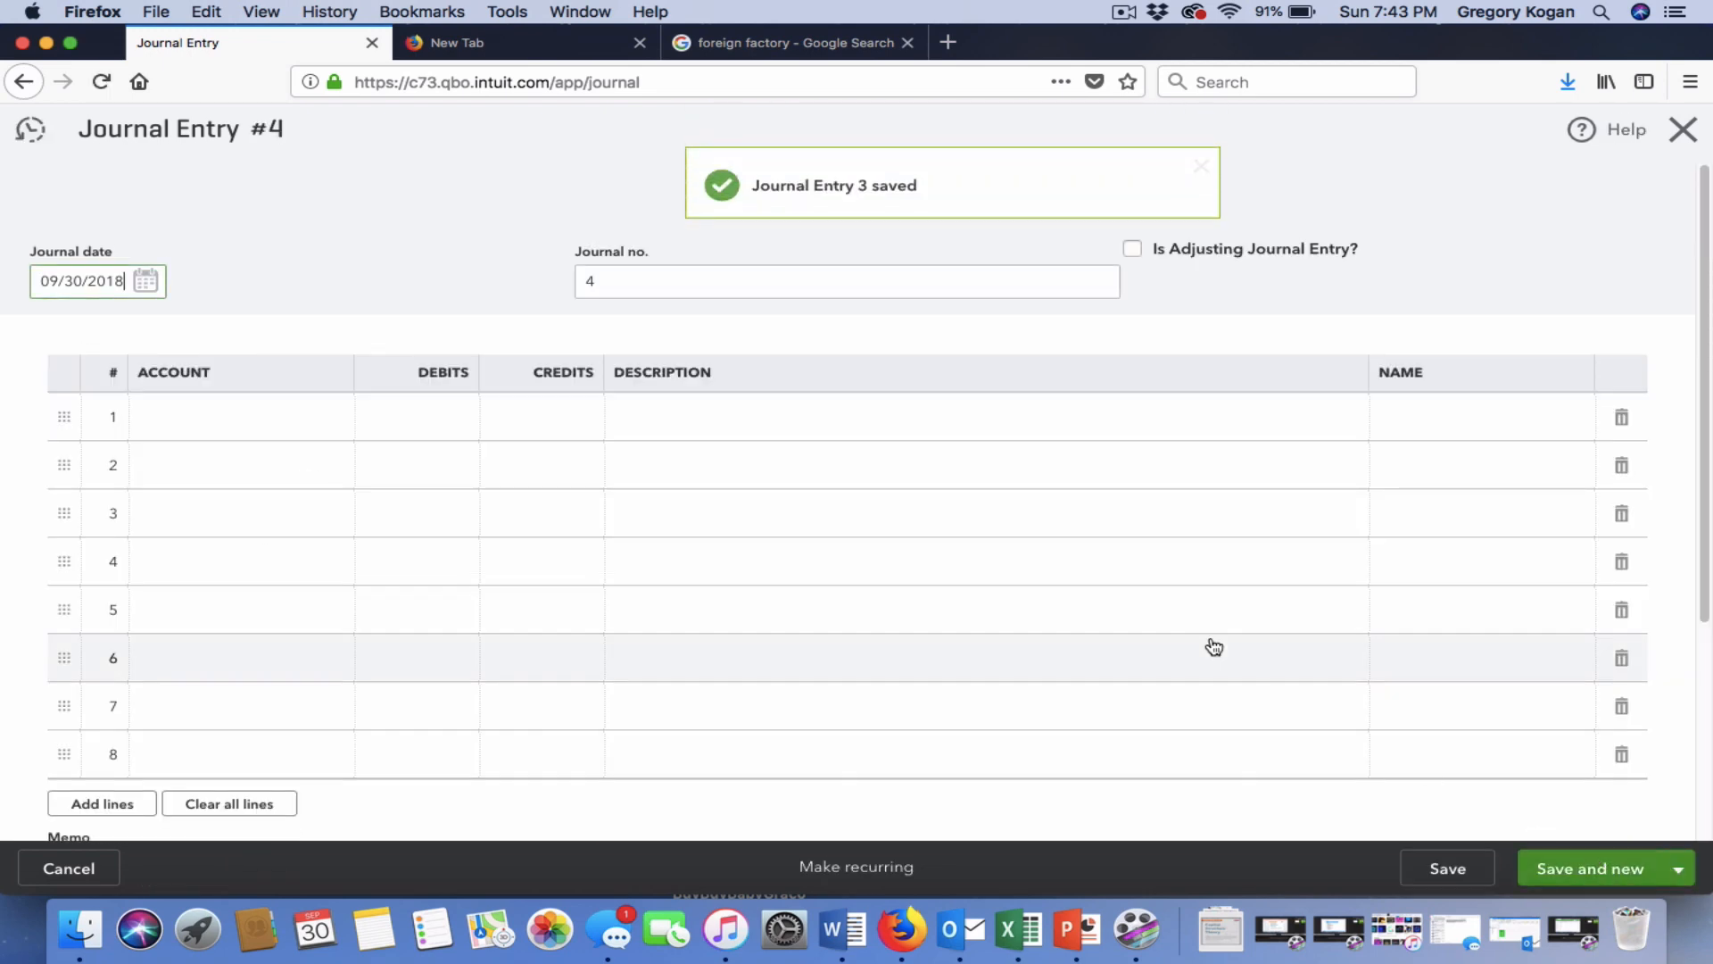
# Set entry 4's accounts: Insurance on line 1, Cash on hand on line 2.
pyautogui.click(320, 421)
pyautogui.write('Insurance')
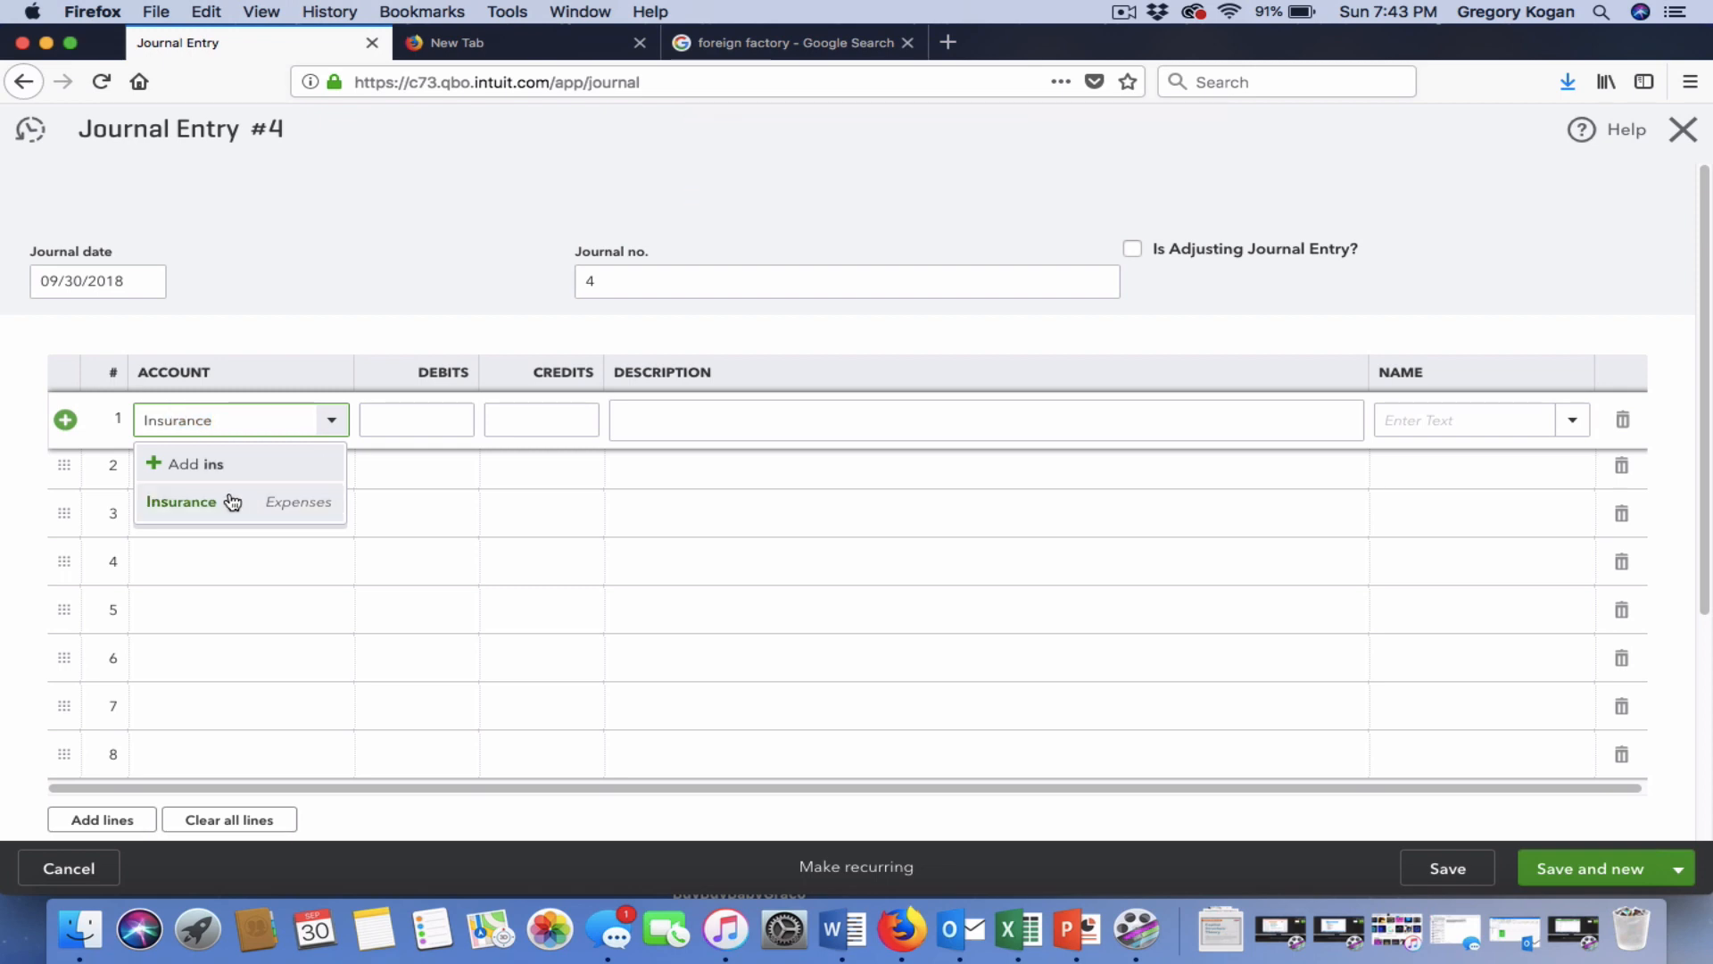
pyautogui.click(229, 500)
pyautogui.click(264, 470)
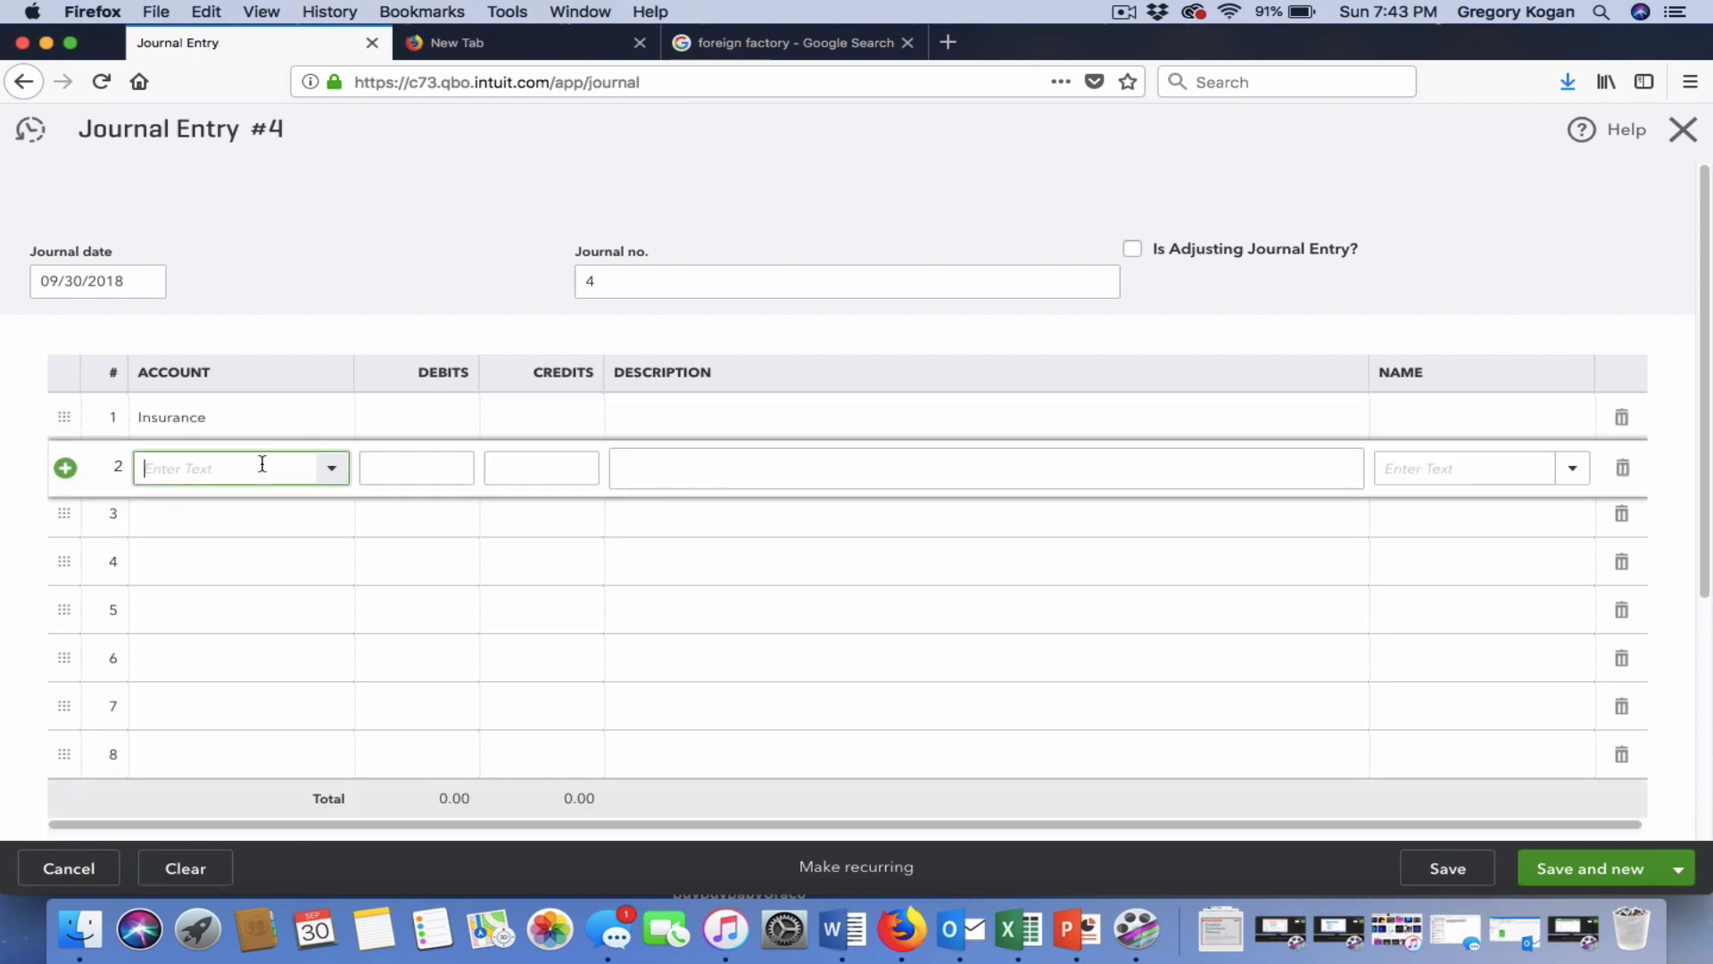
pyautogui.write('cash')
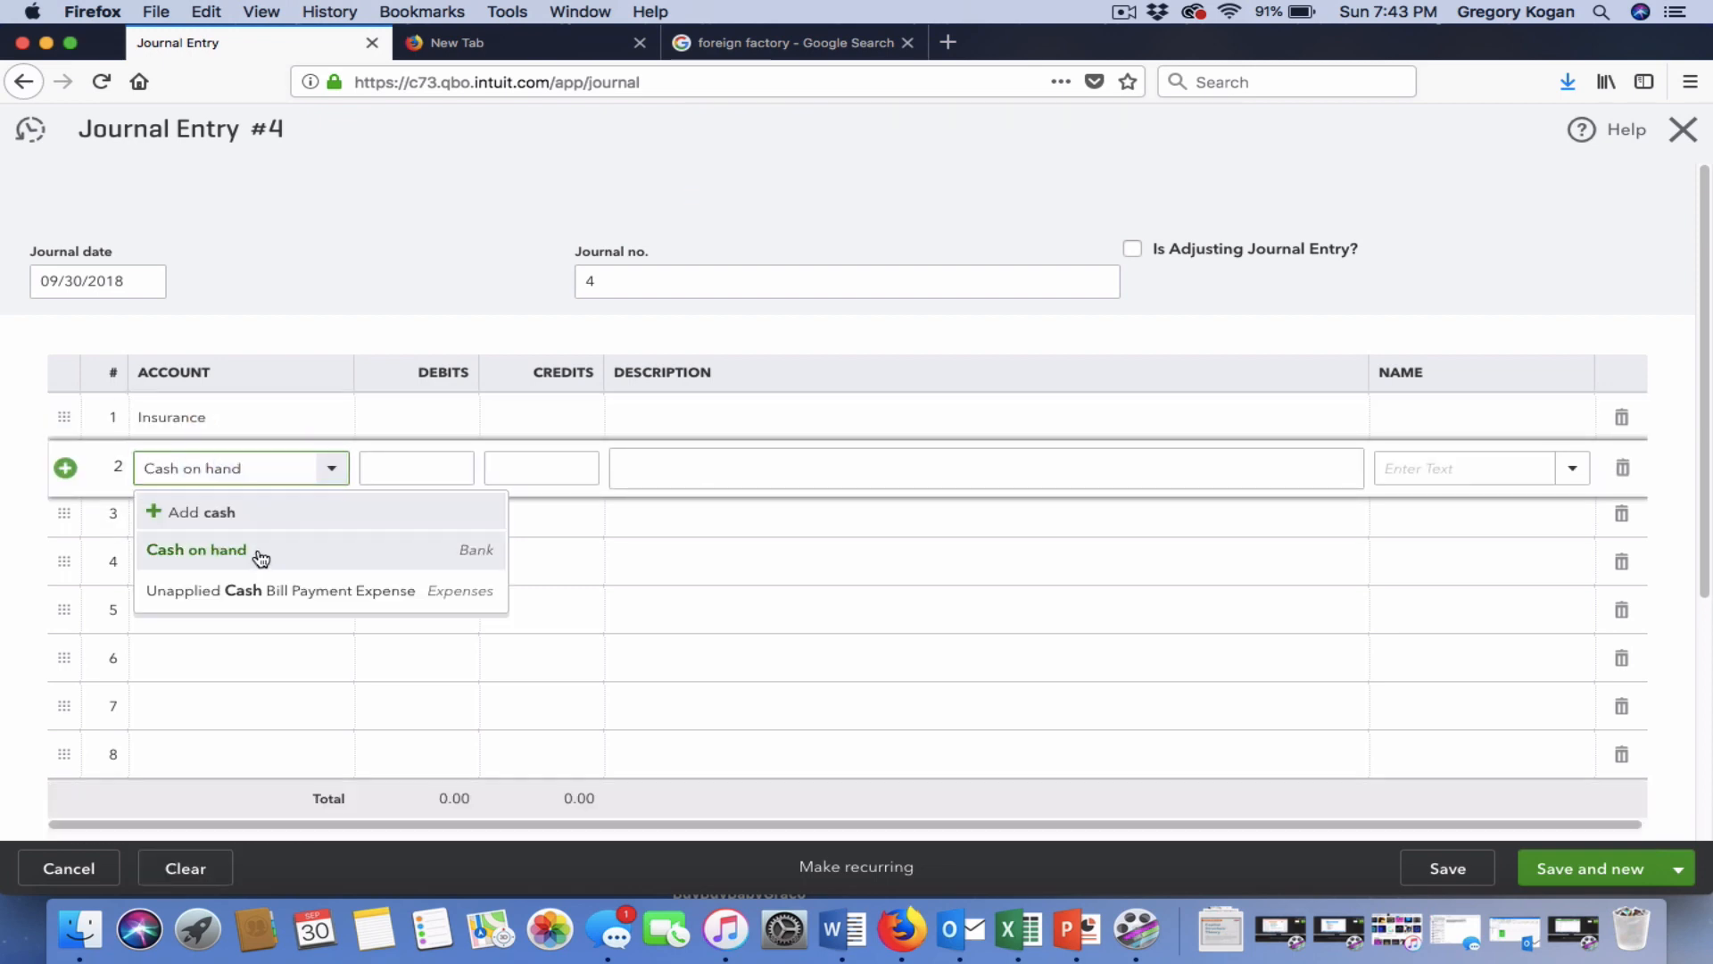
pyautogui.click(260, 555)
# Enter the 1,000.00 debit and credit, save entry 4, and close the blank entry form.
pyautogui.click(432, 415)
pyautogui.write('1')
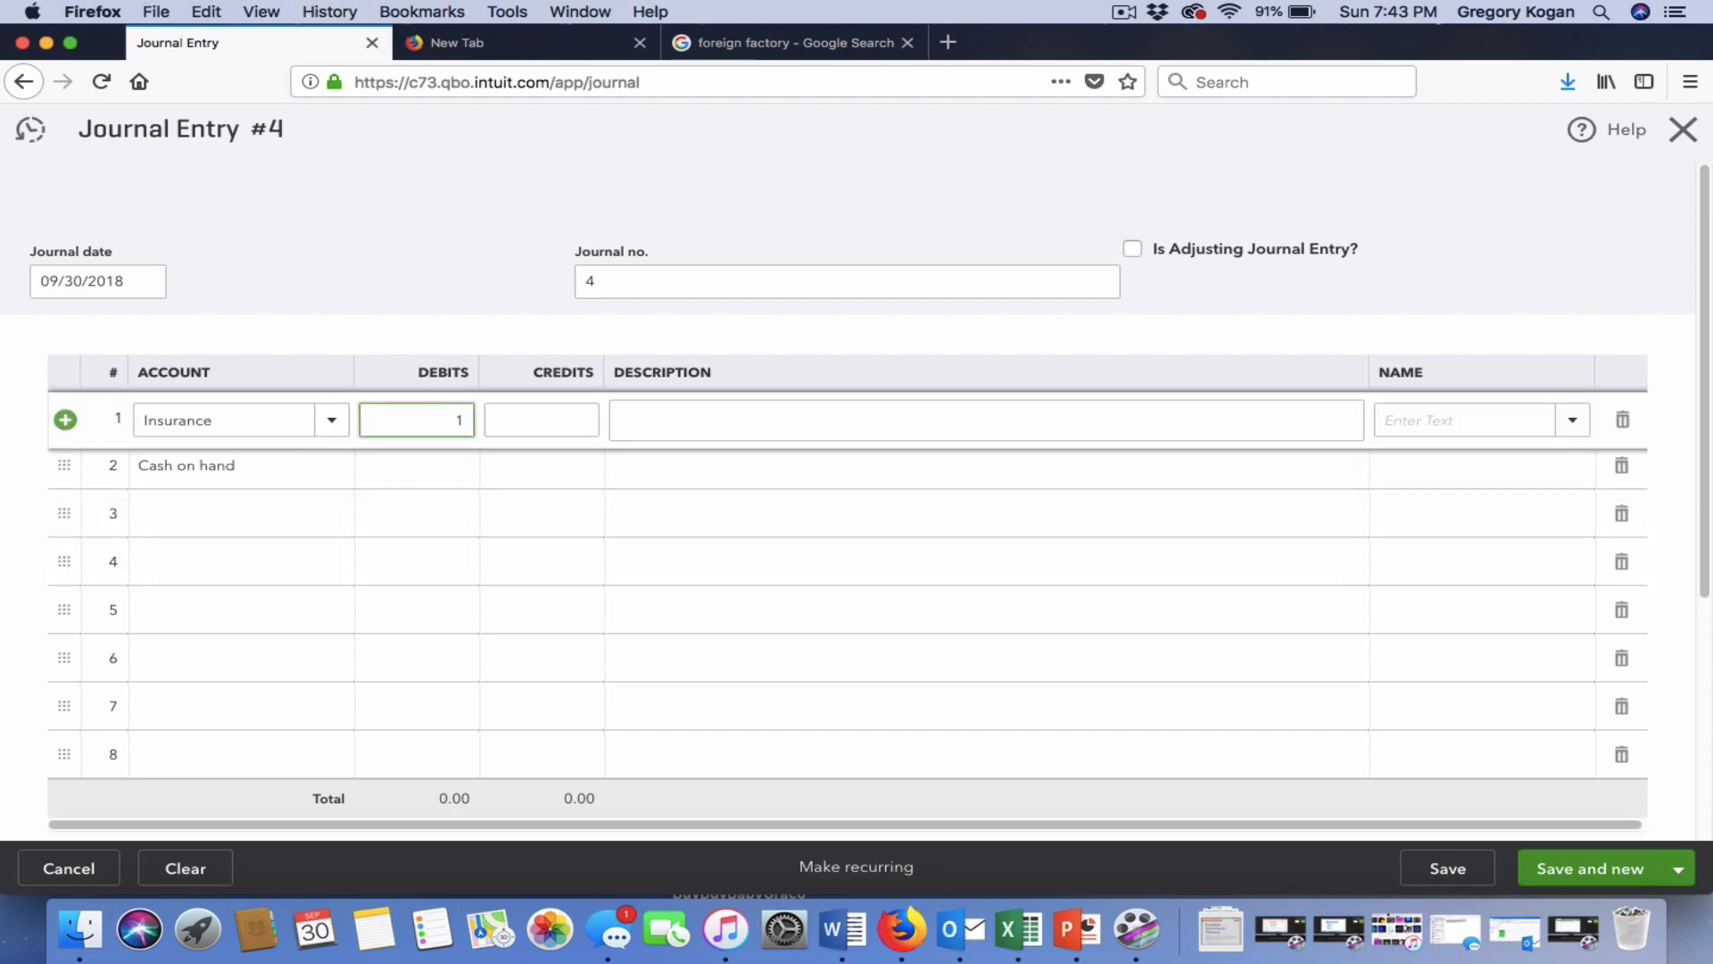
pyautogui.write(',000')
pyautogui.click(553, 464)
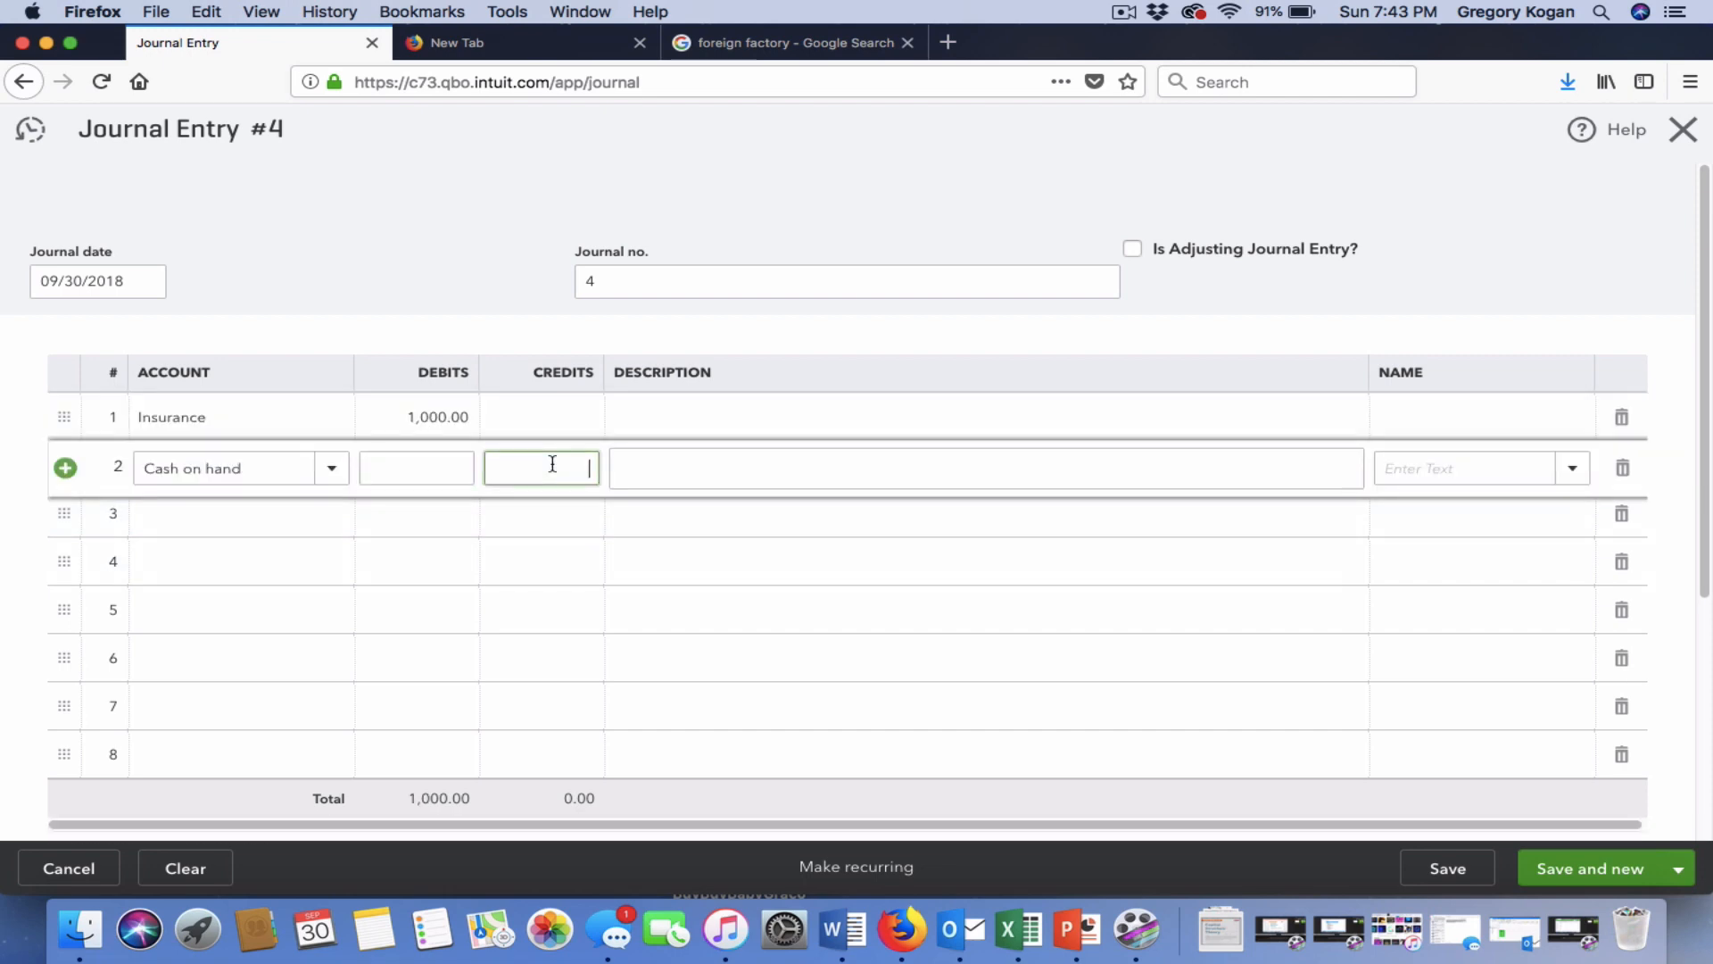
pyautogui.write('1,000')
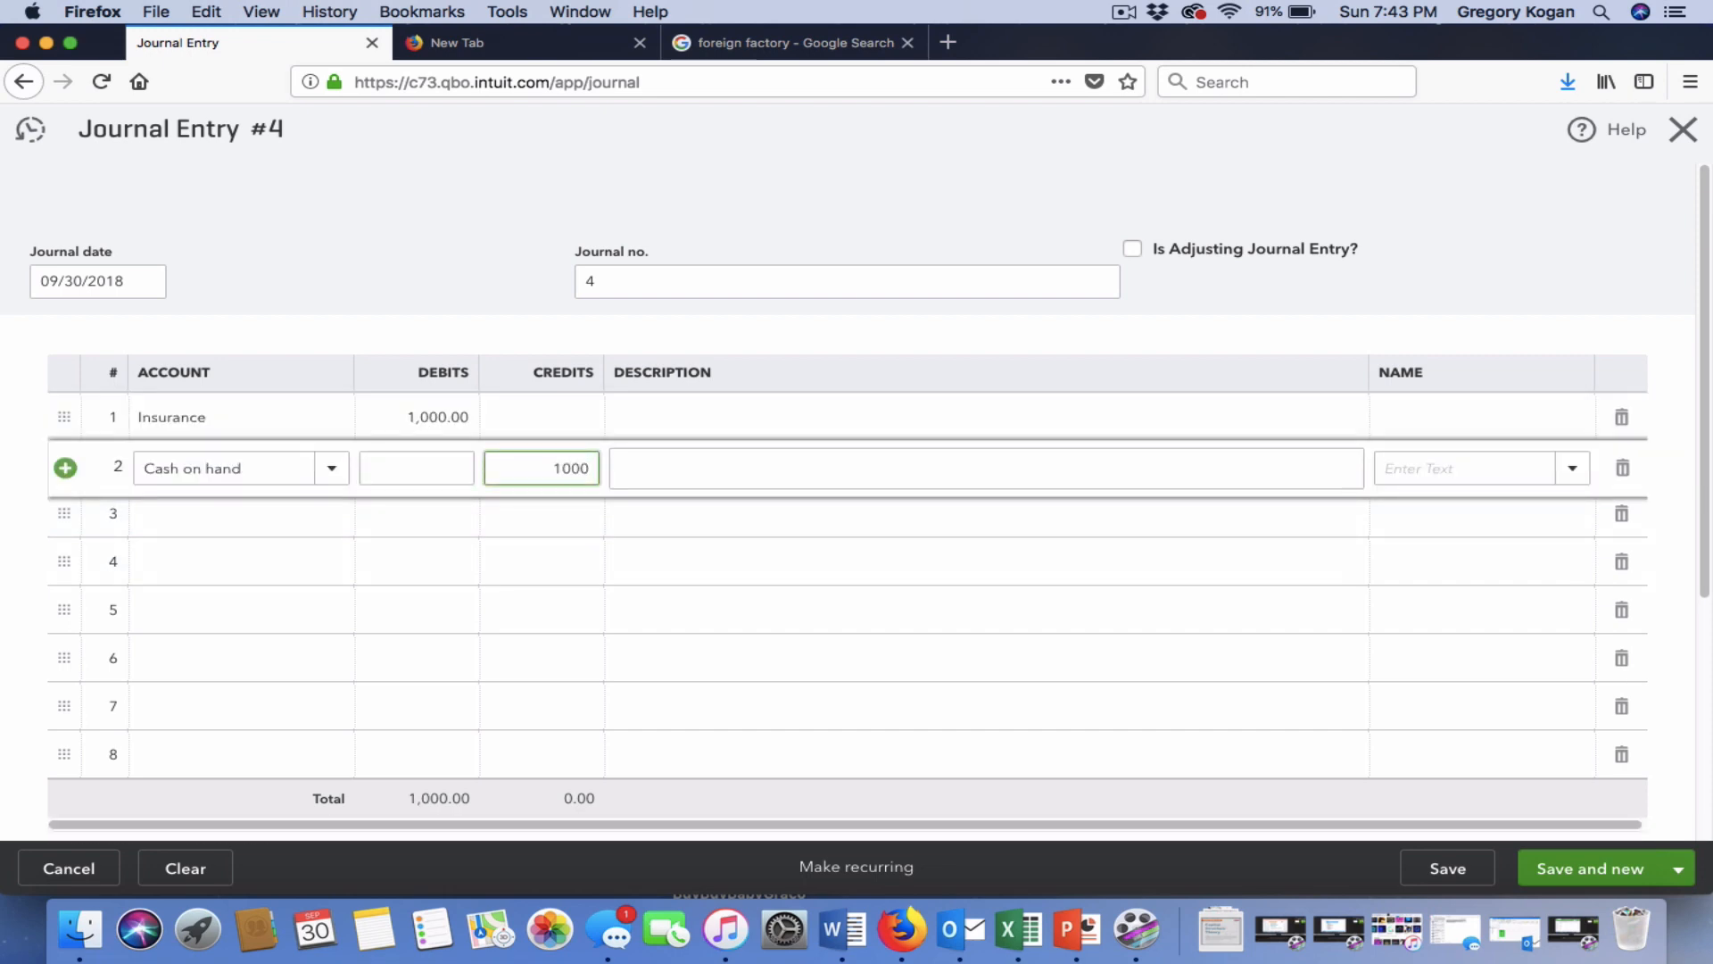
pyautogui.click(578, 405)
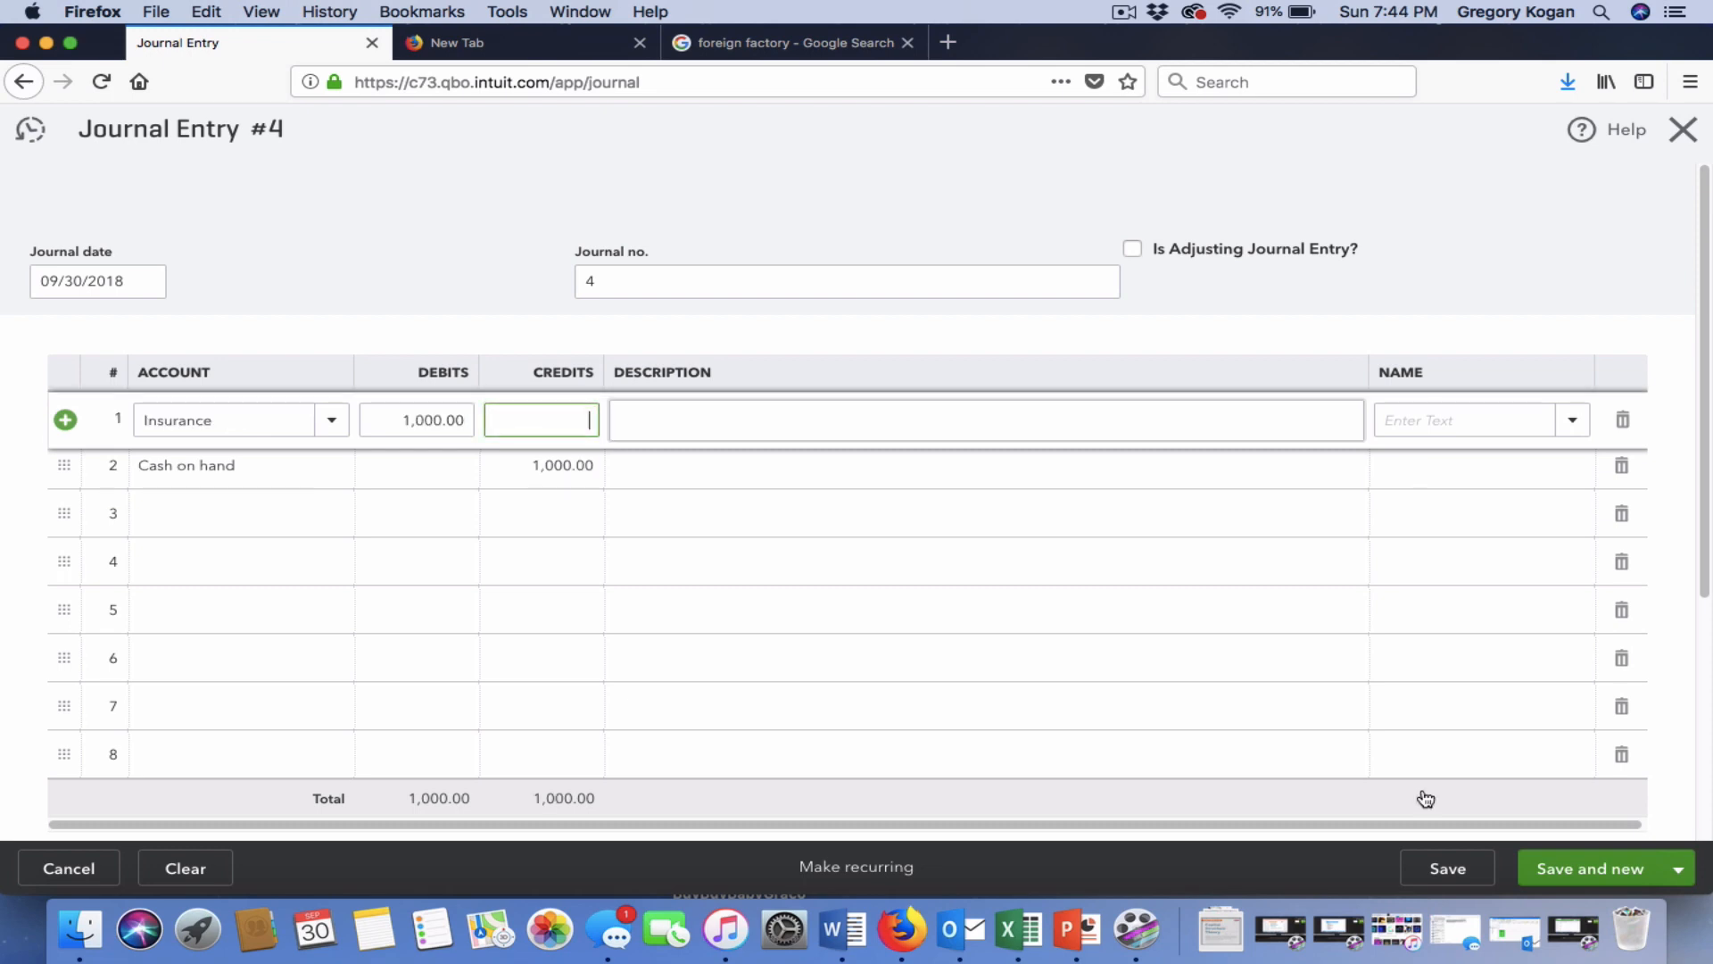
pyautogui.click(1586, 886)
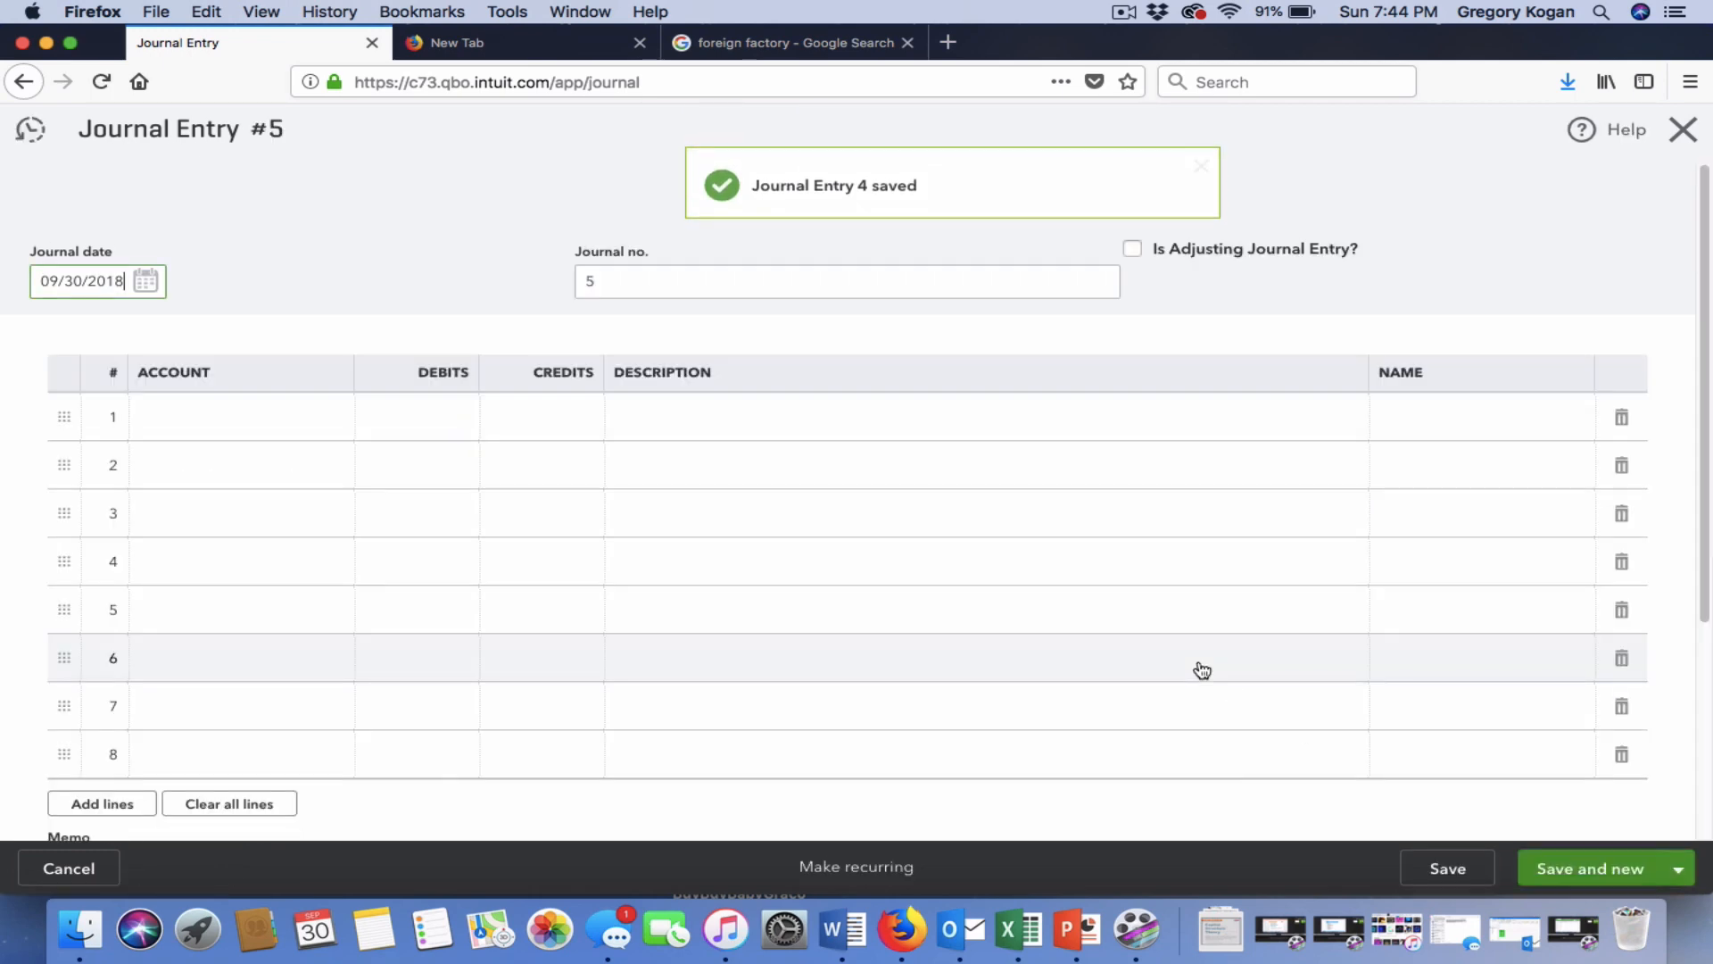
pyautogui.click(1683, 130)
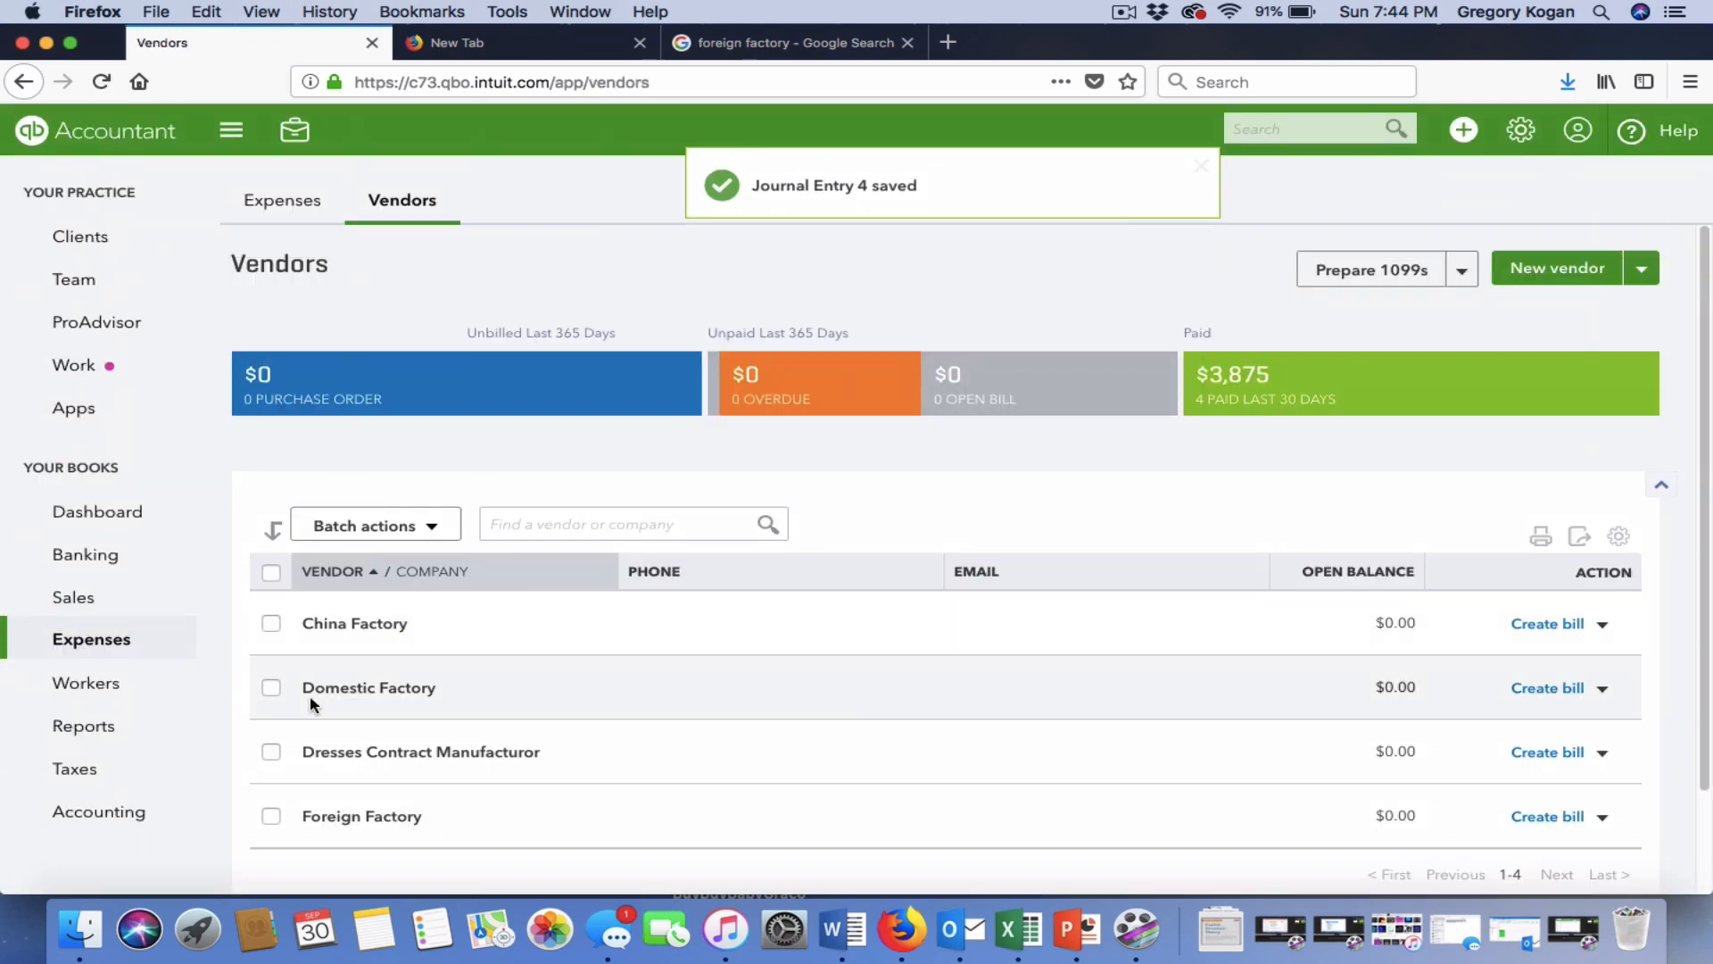
# Open the Company Overview report preview from Management Reports.
pyautogui.click(84, 726)
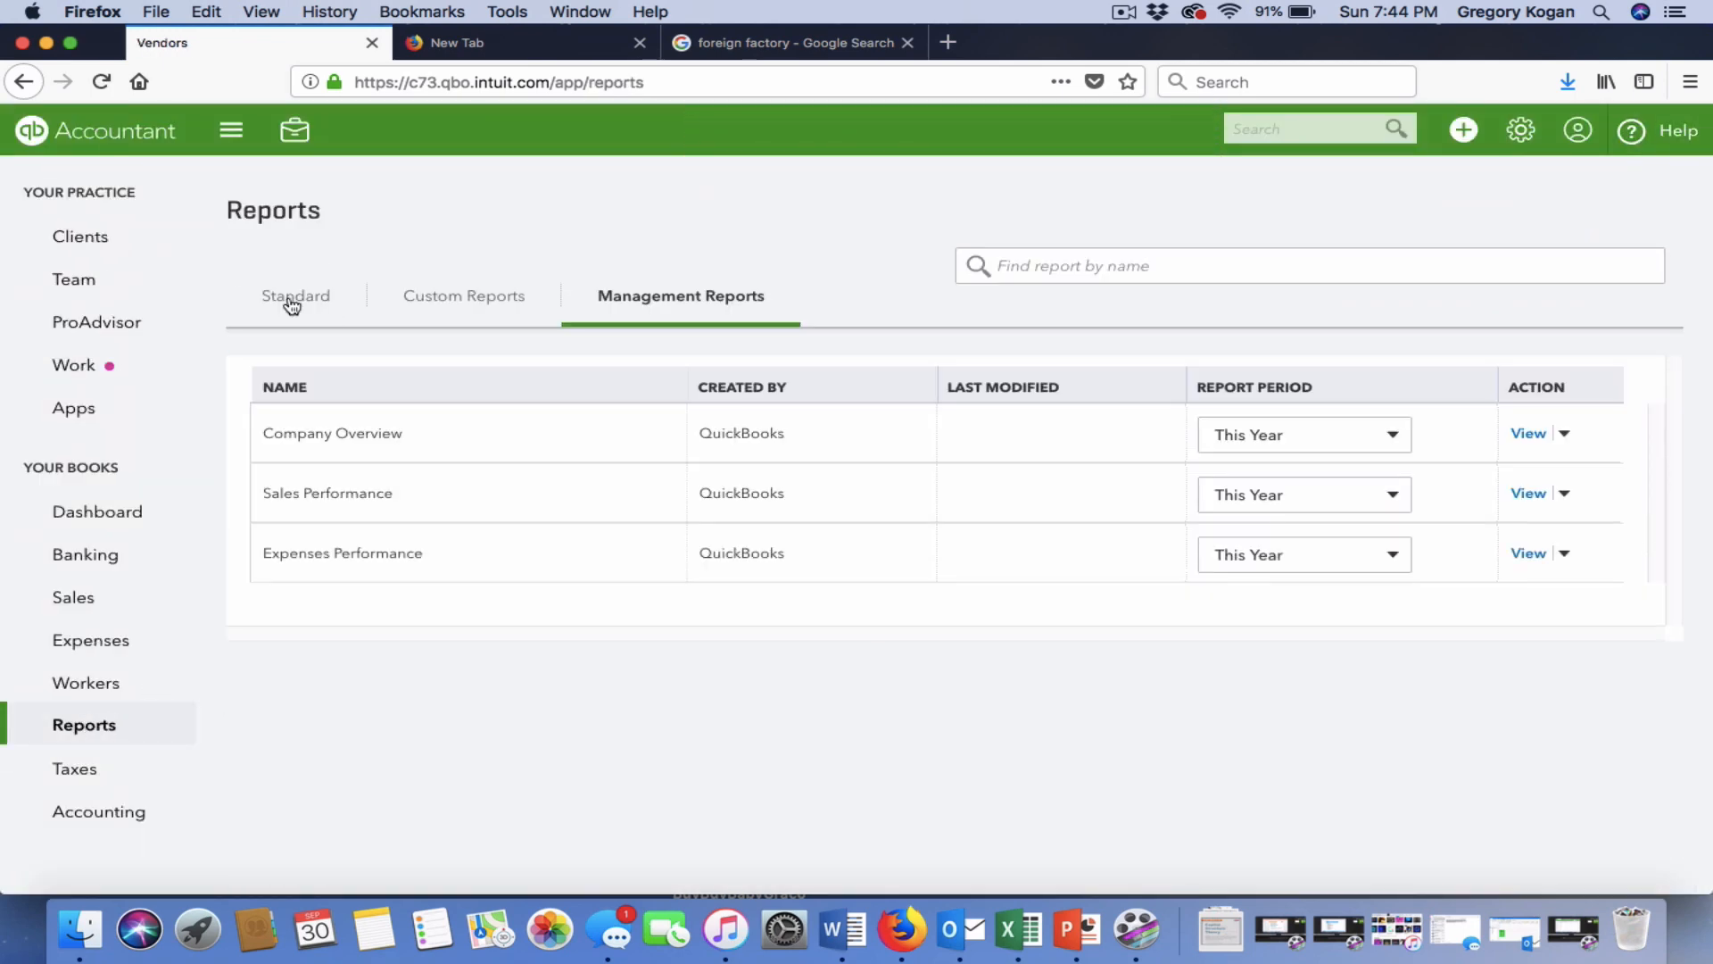
pyautogui.click(292, 306)
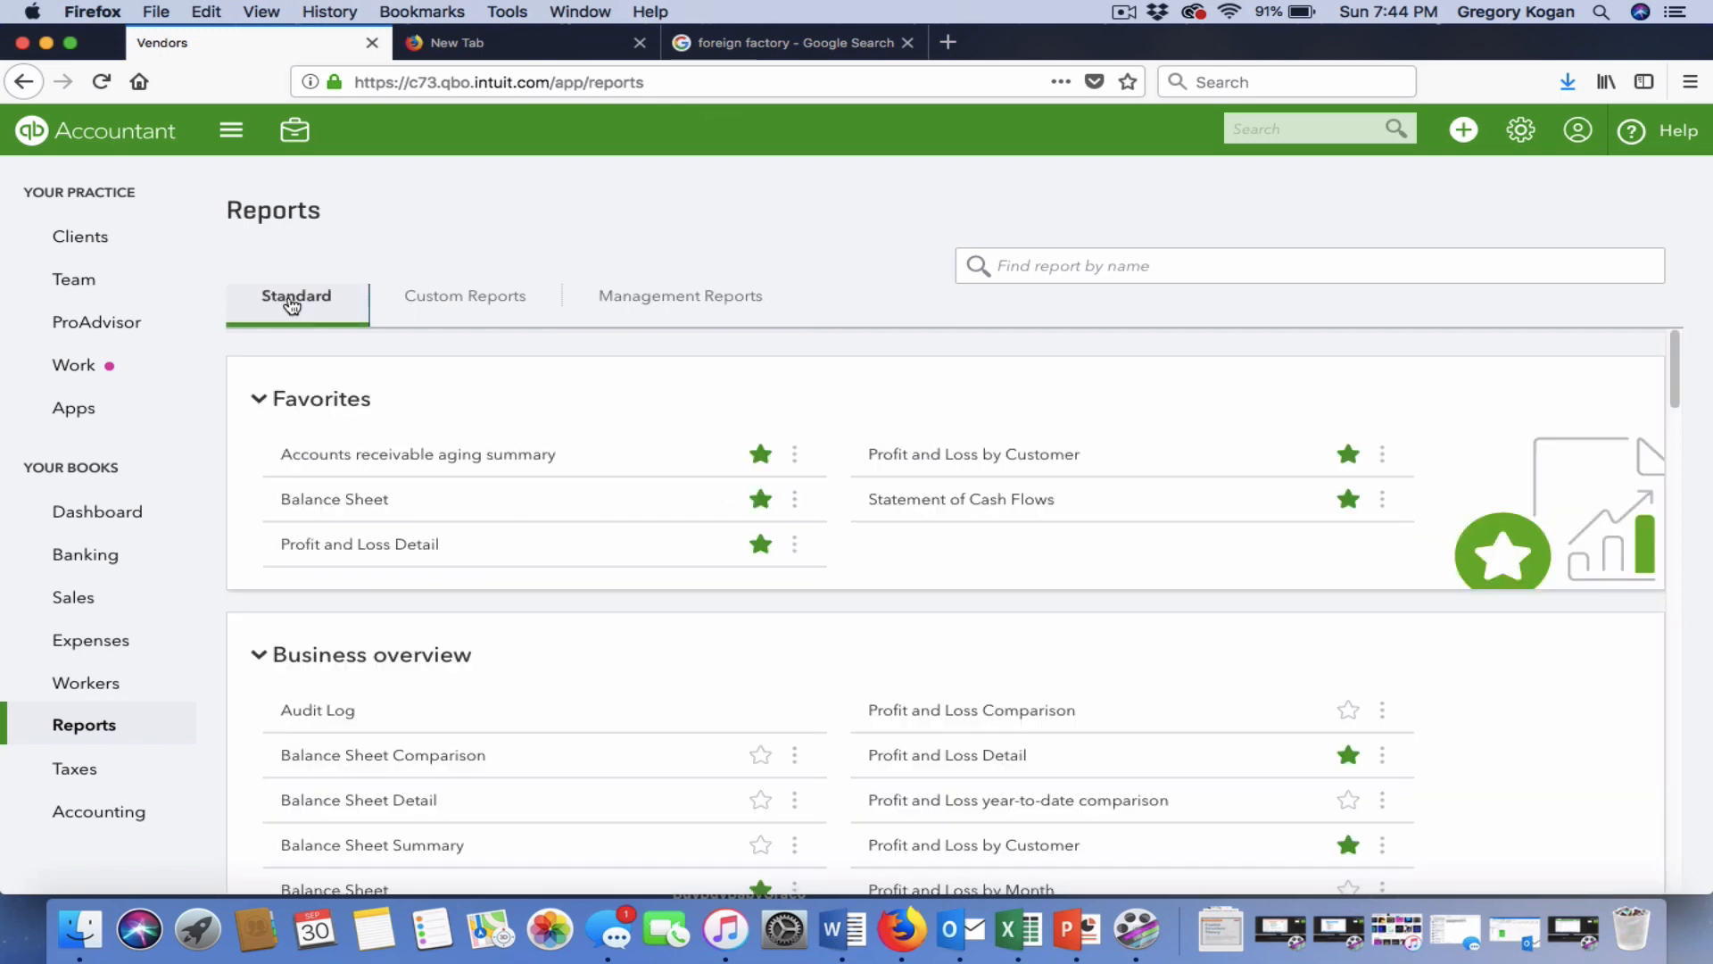
pyautogui.click(616, 317)
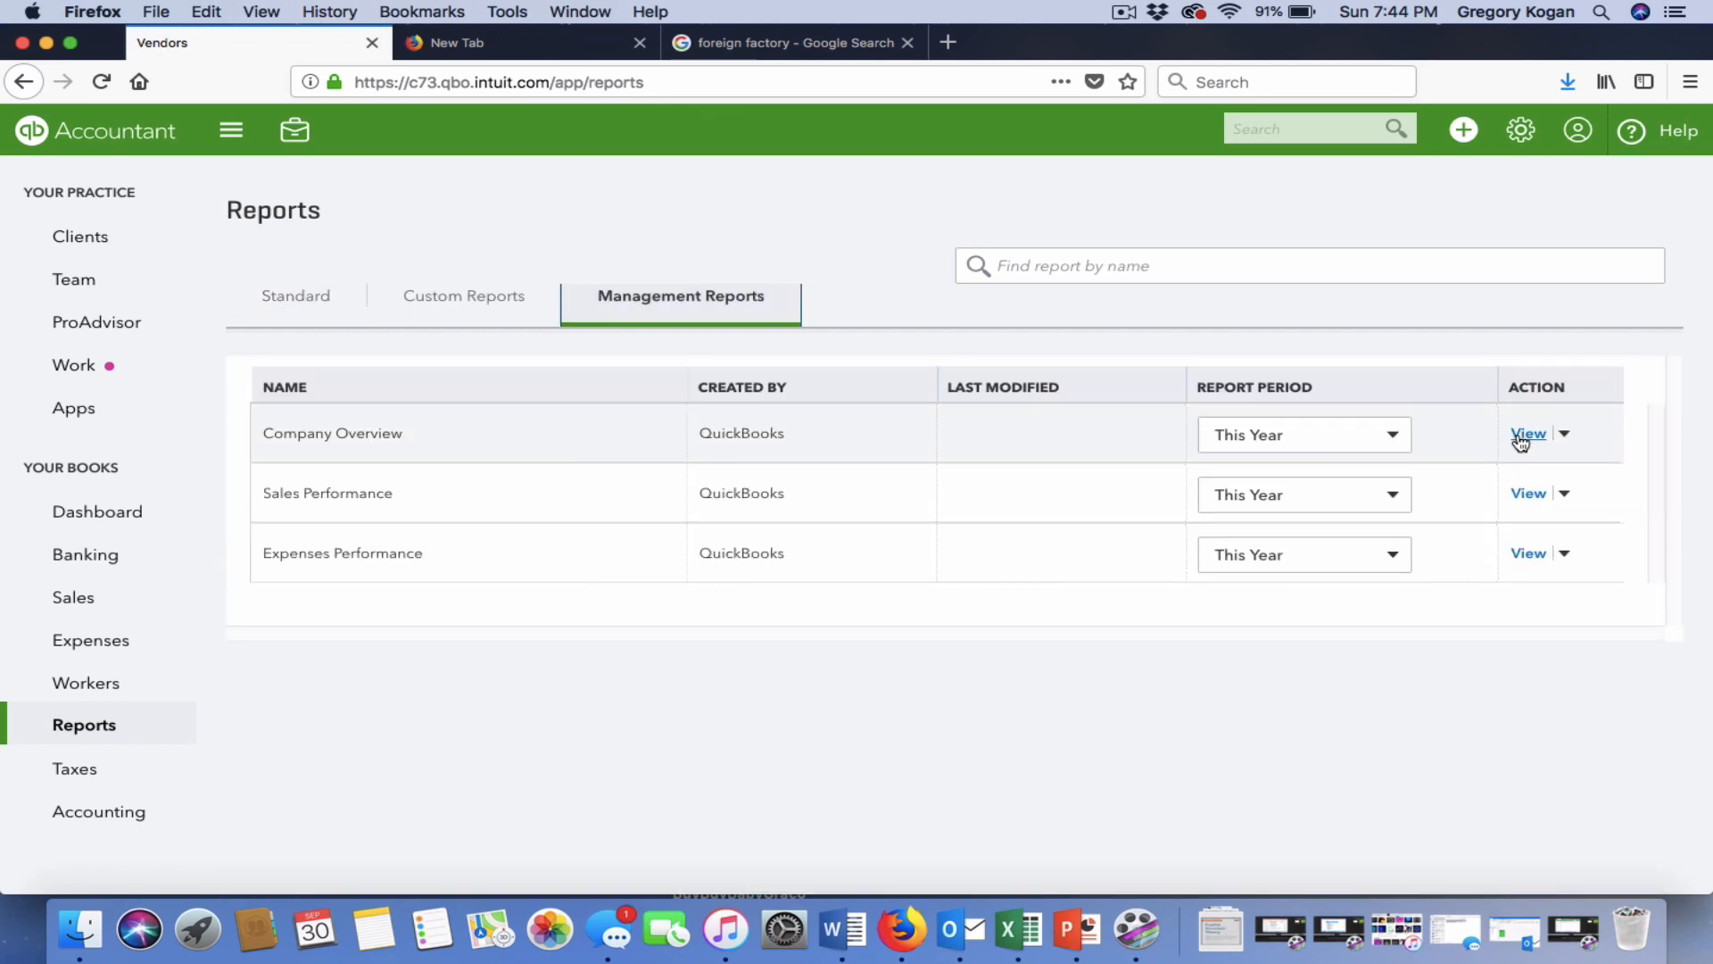
pyautogui.click(1520, 441)
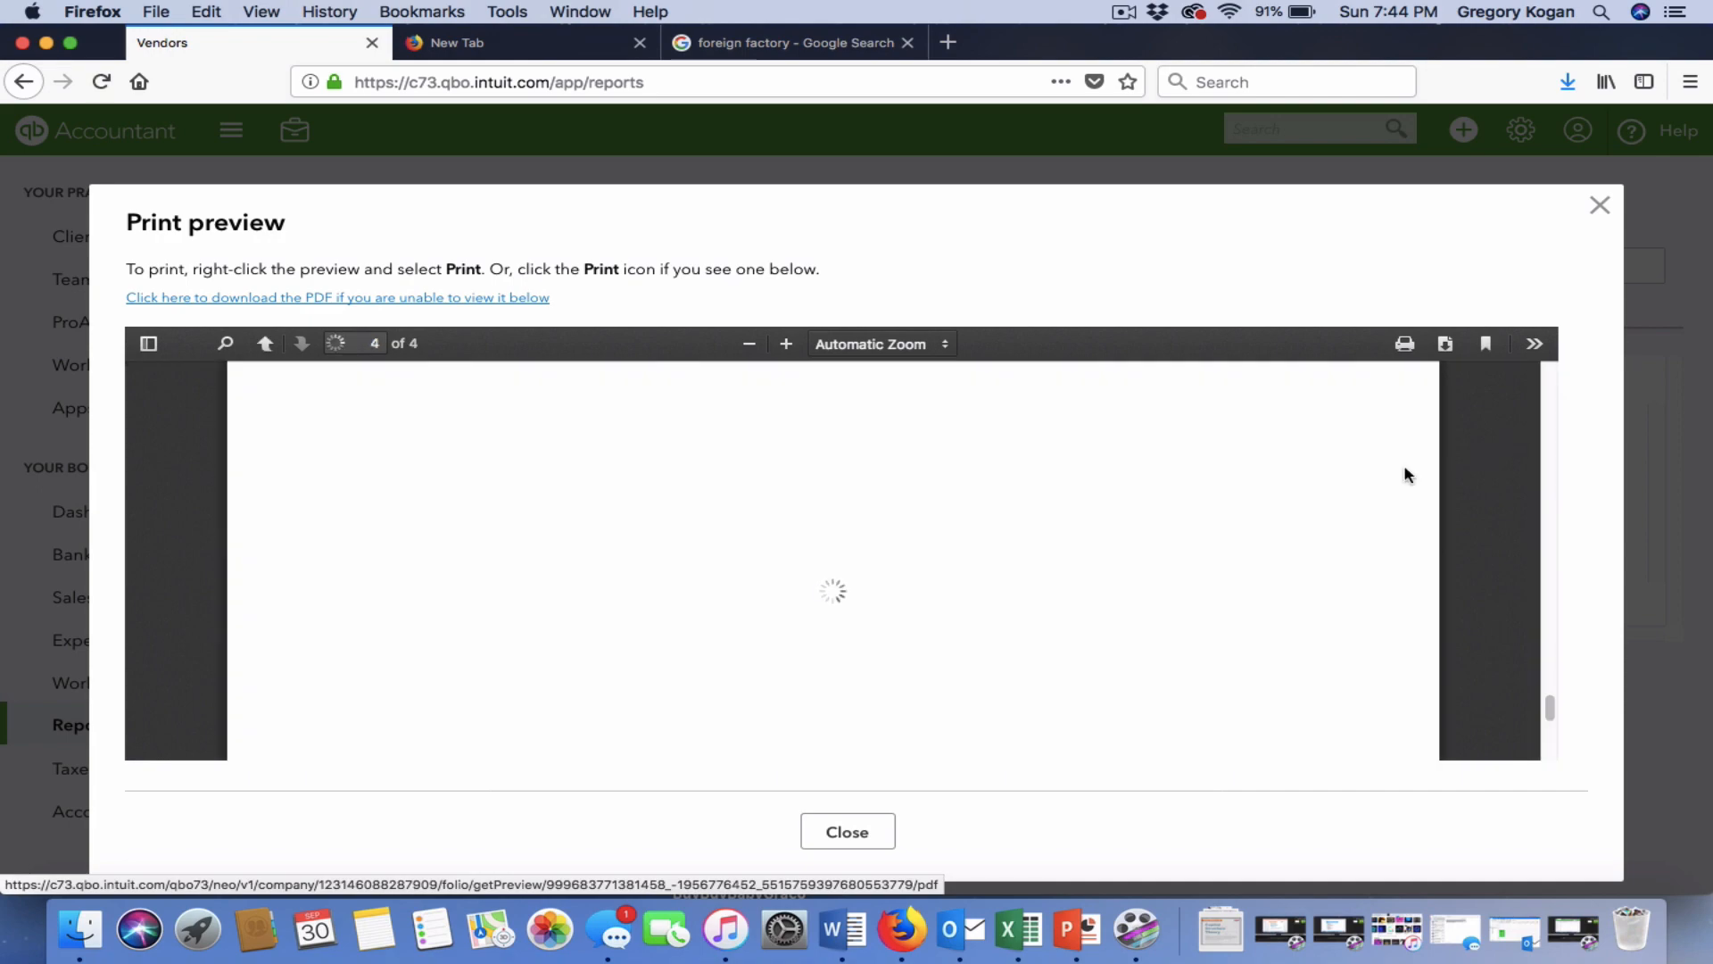
# Review the Profit and Loss and Balance Sheet pages, then close the preview.
pyautogui.scroll(10, 1121, 532)
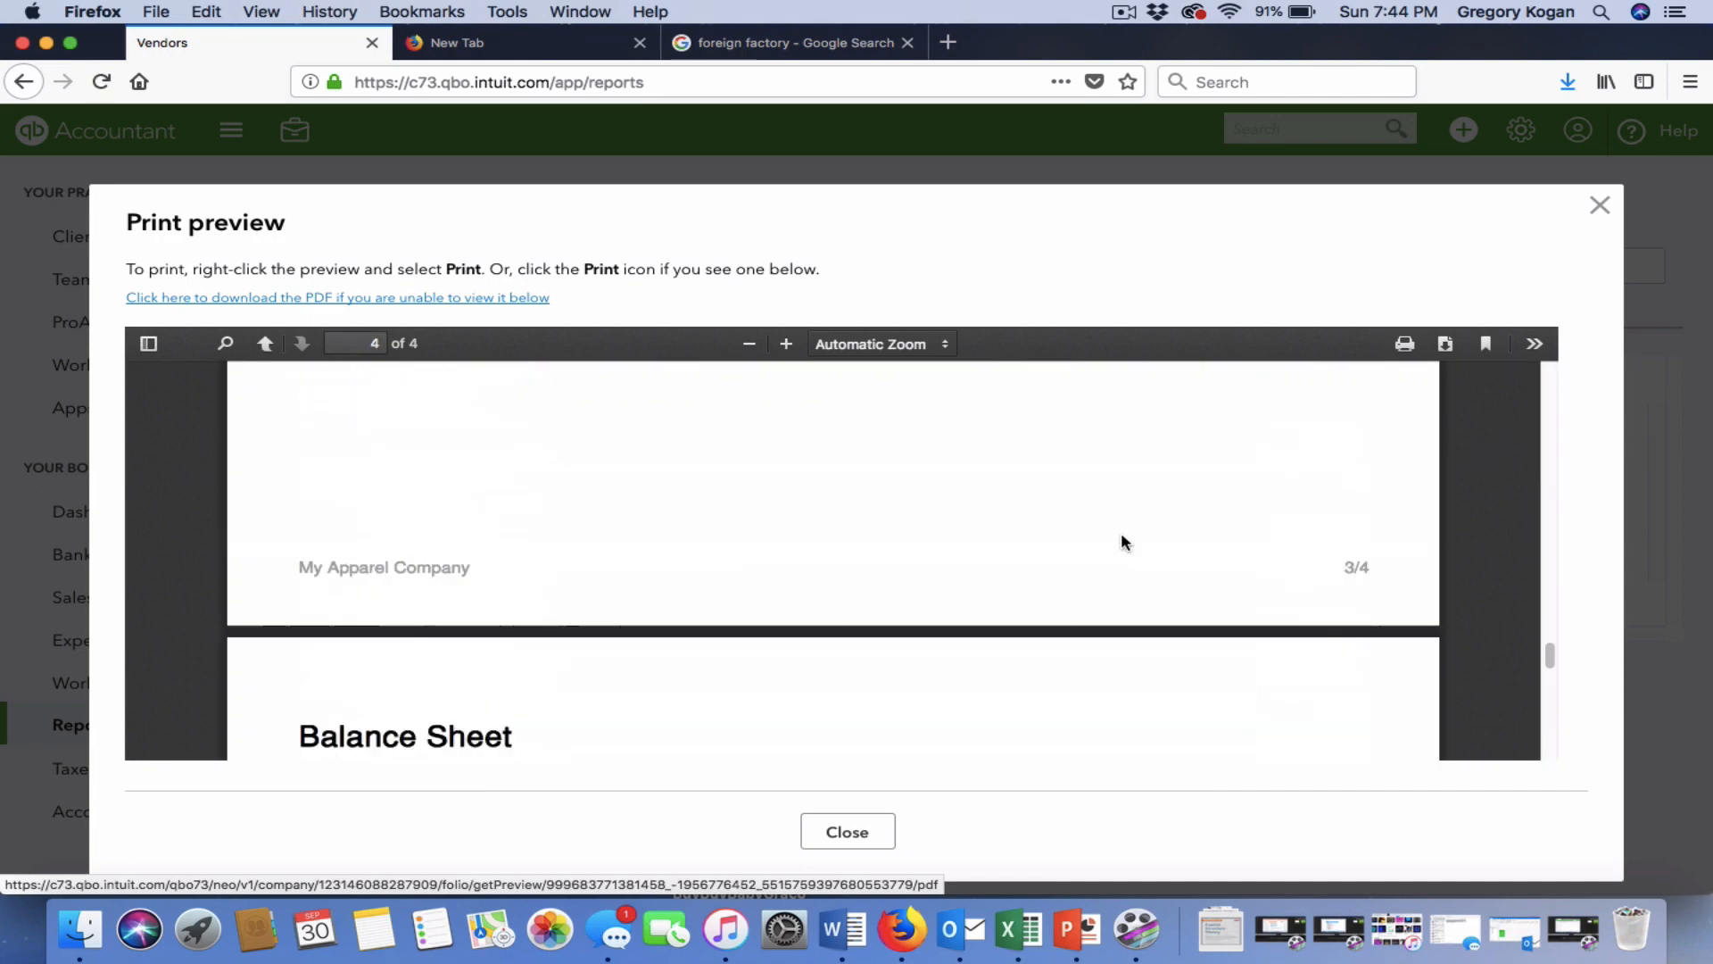
pyautogui.scroll(-3, 1120, 532)
pyautogui.scroll(-8, 1122, 536)
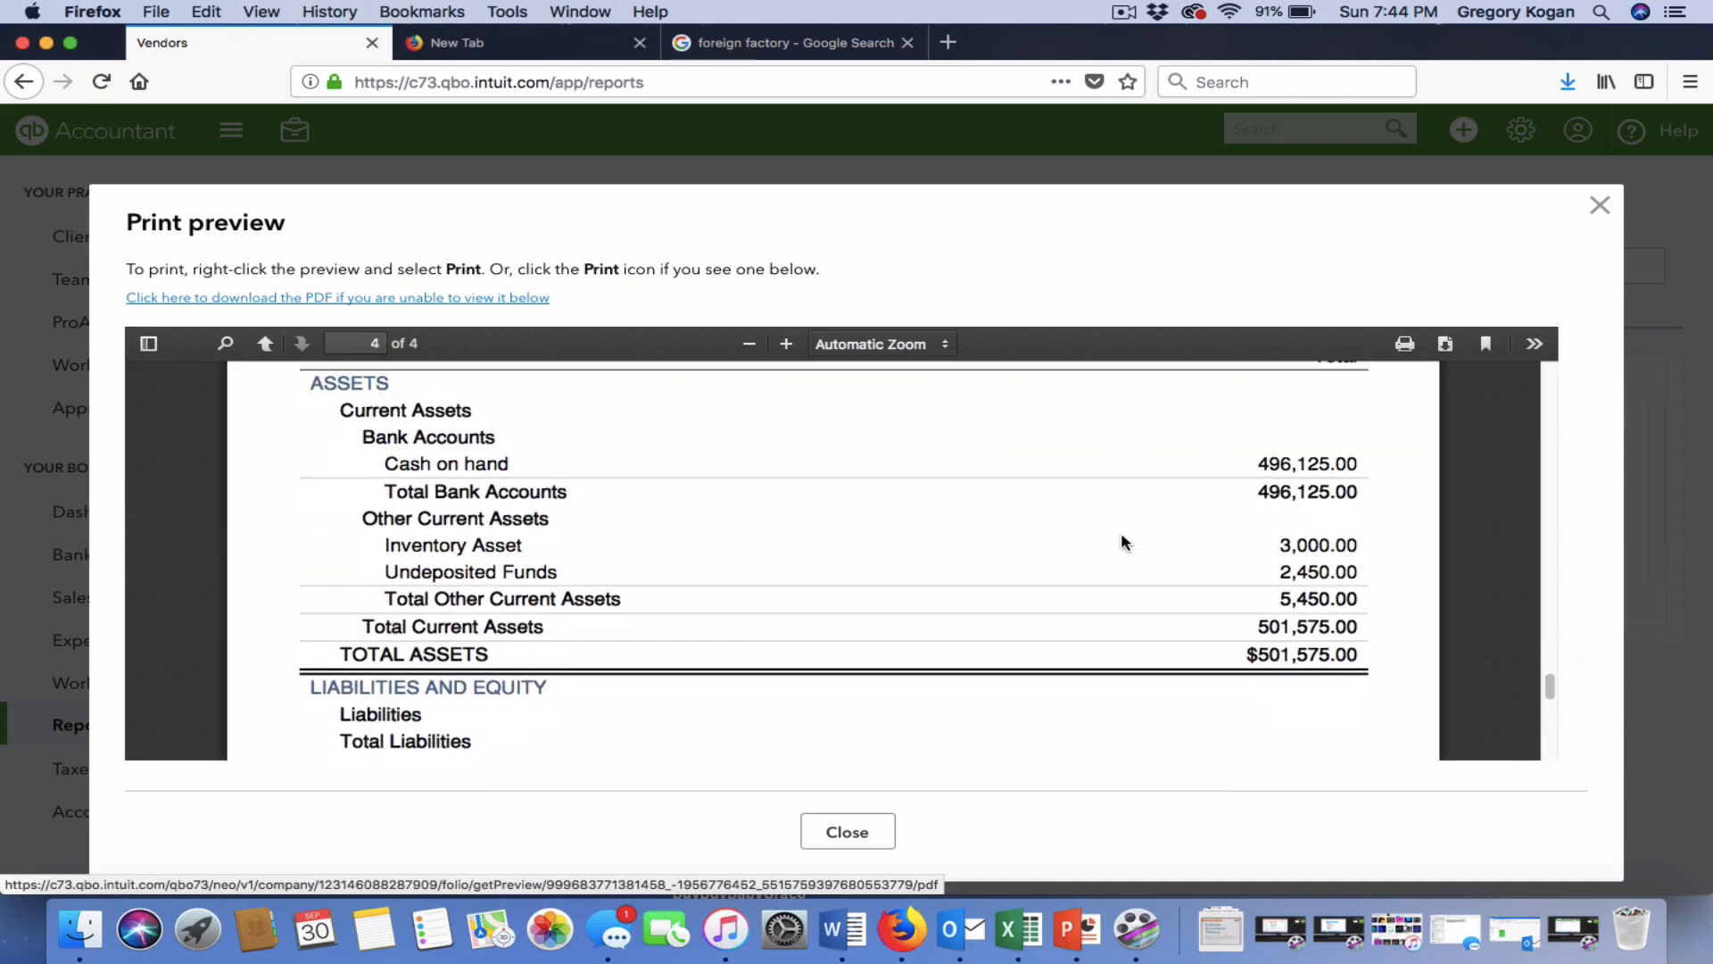
pyautogui.scroll(10, 1122, 535)
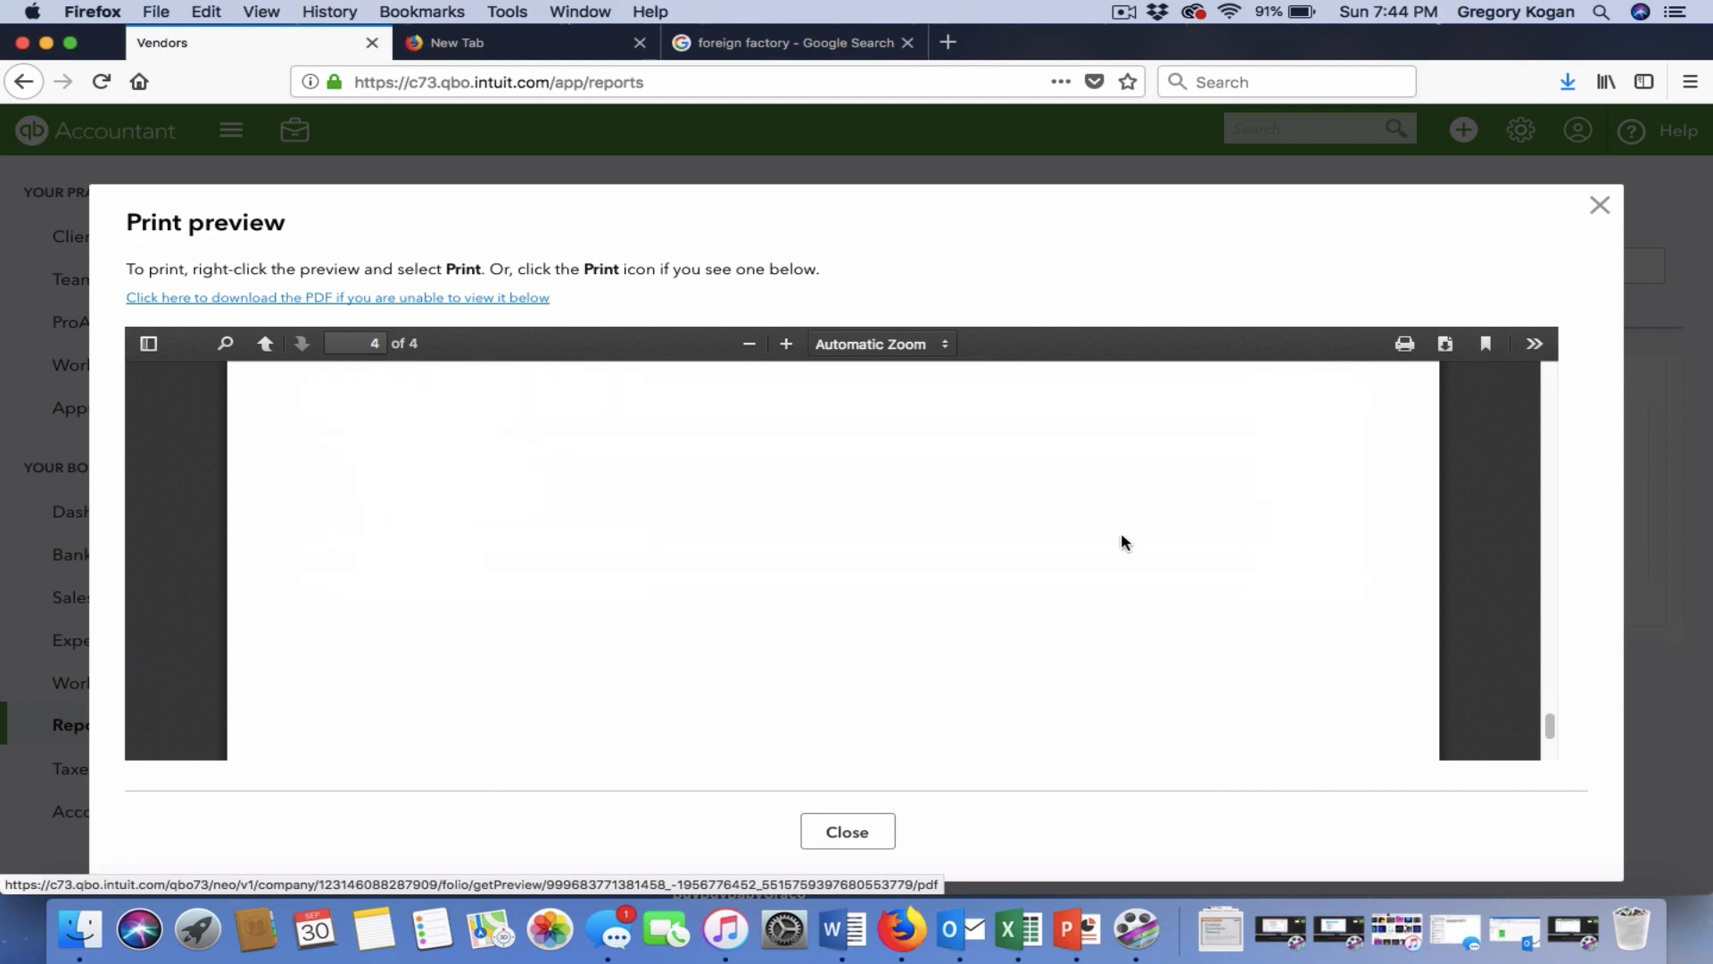
pyautogui.scroll(-3, 1122, 537)
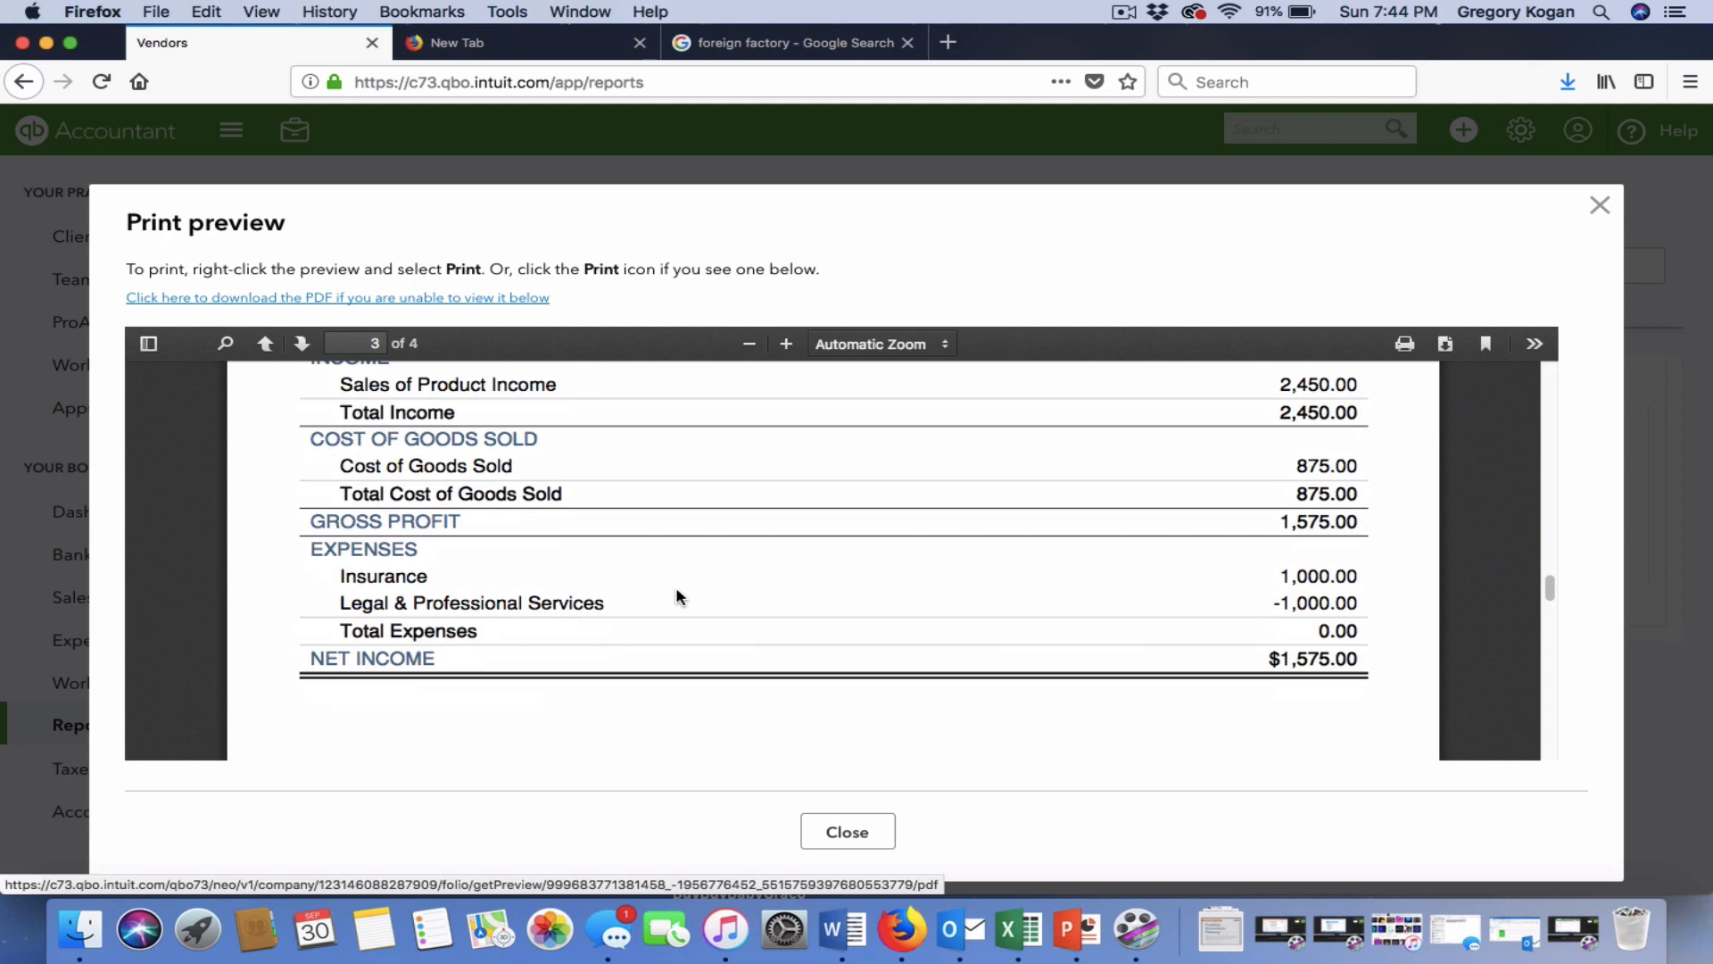
pyautogui.click(1599, 205)
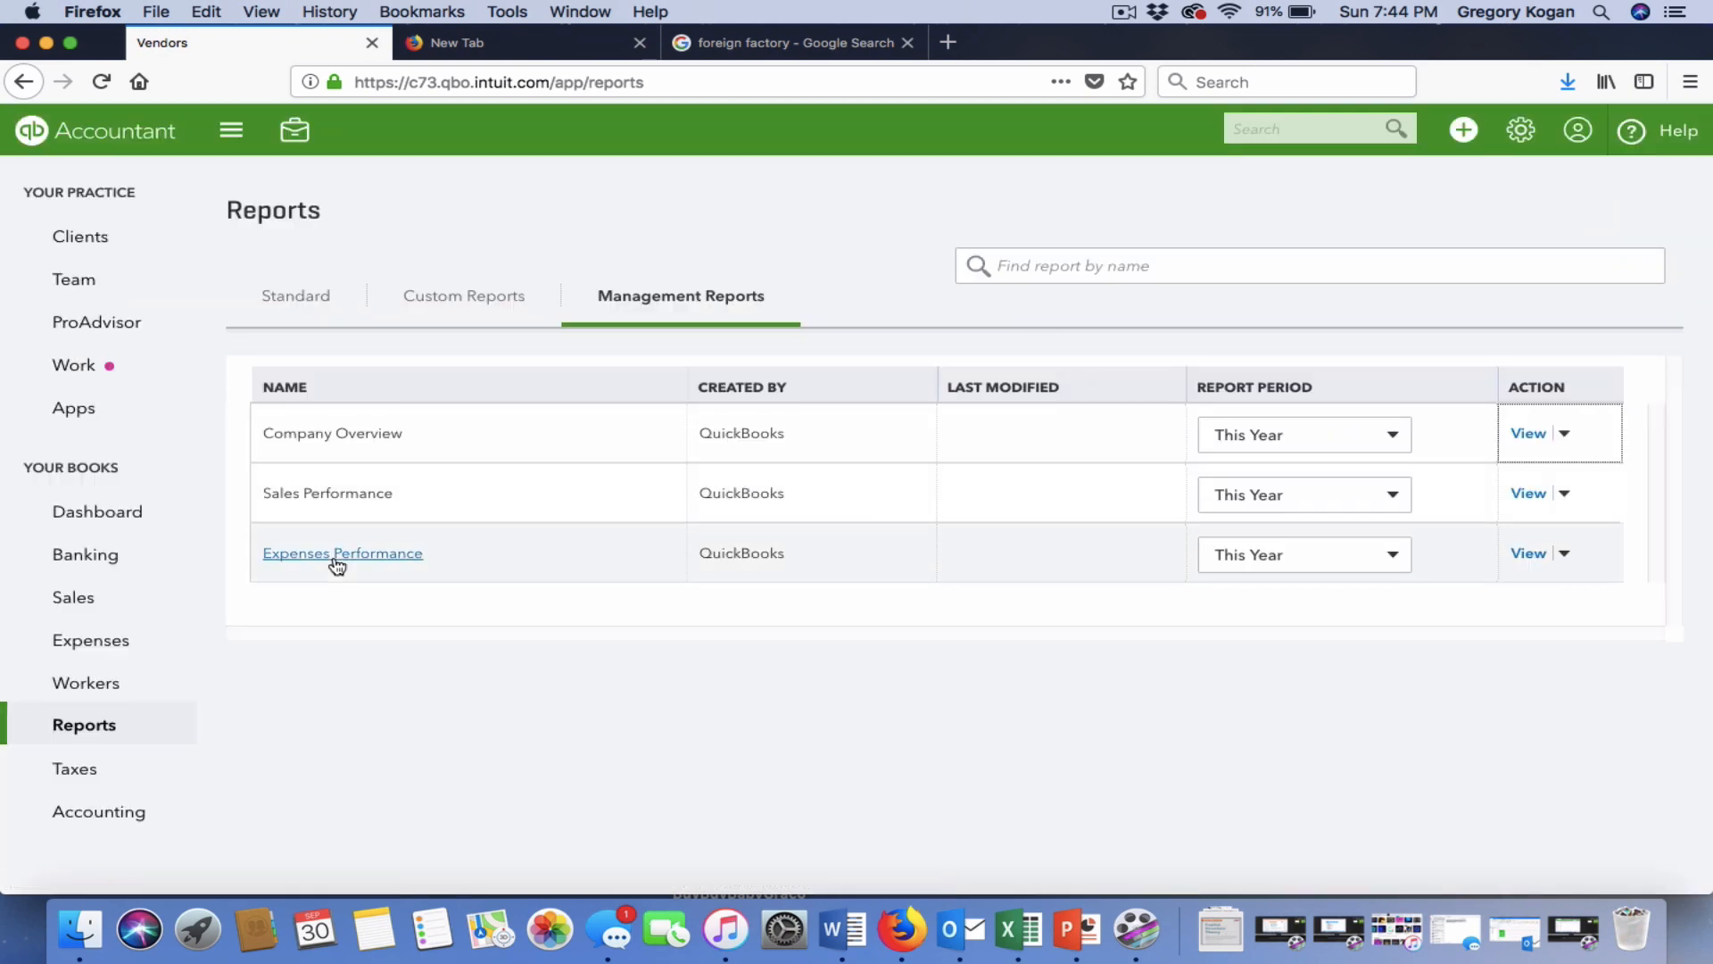
pyautogui.click(98, 642)
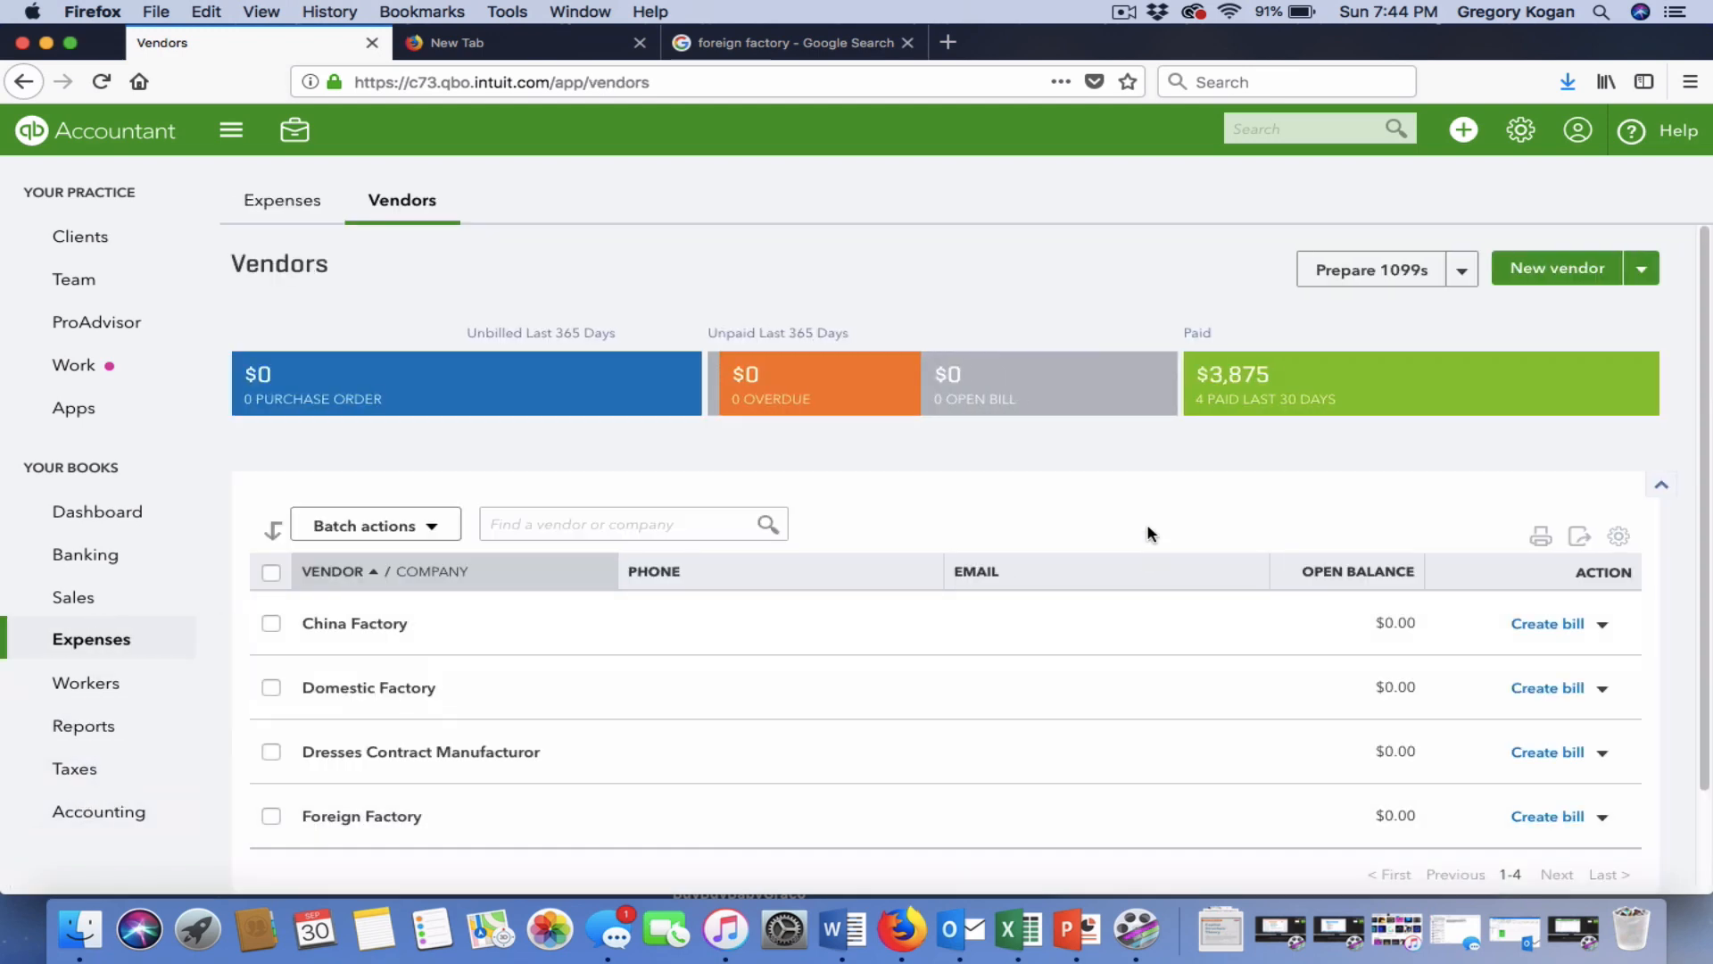
pyautogui.click(1234, 372)
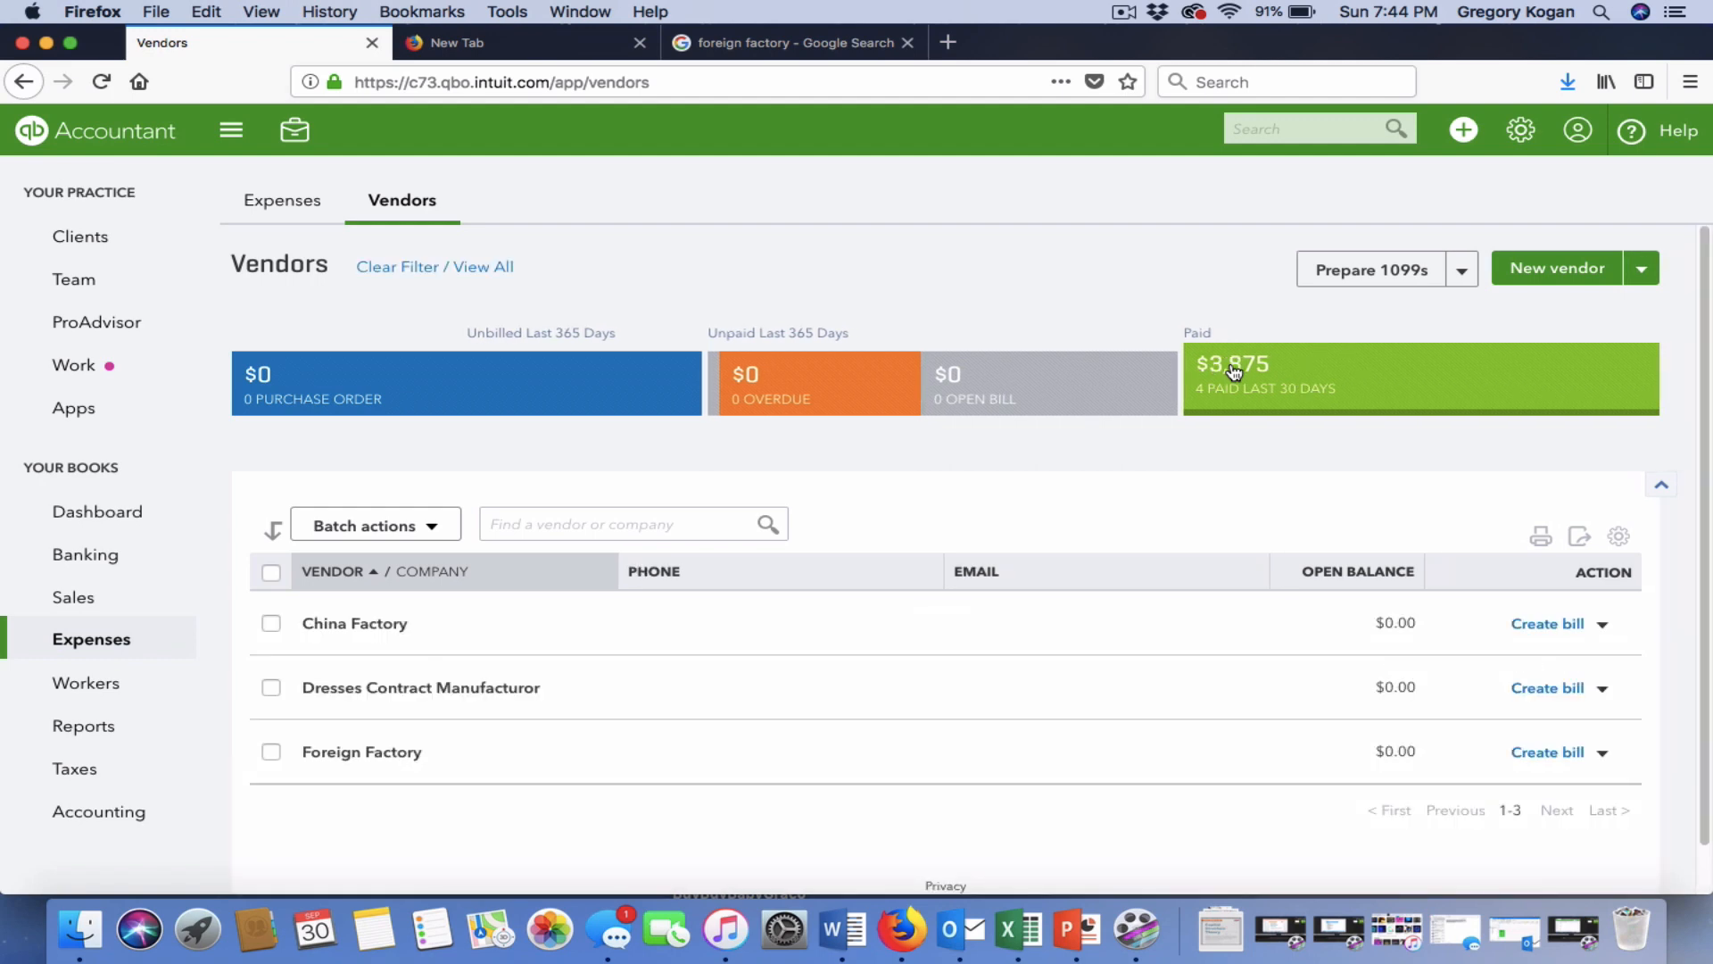
pyautogui.scroll(-1, 1234, 372)
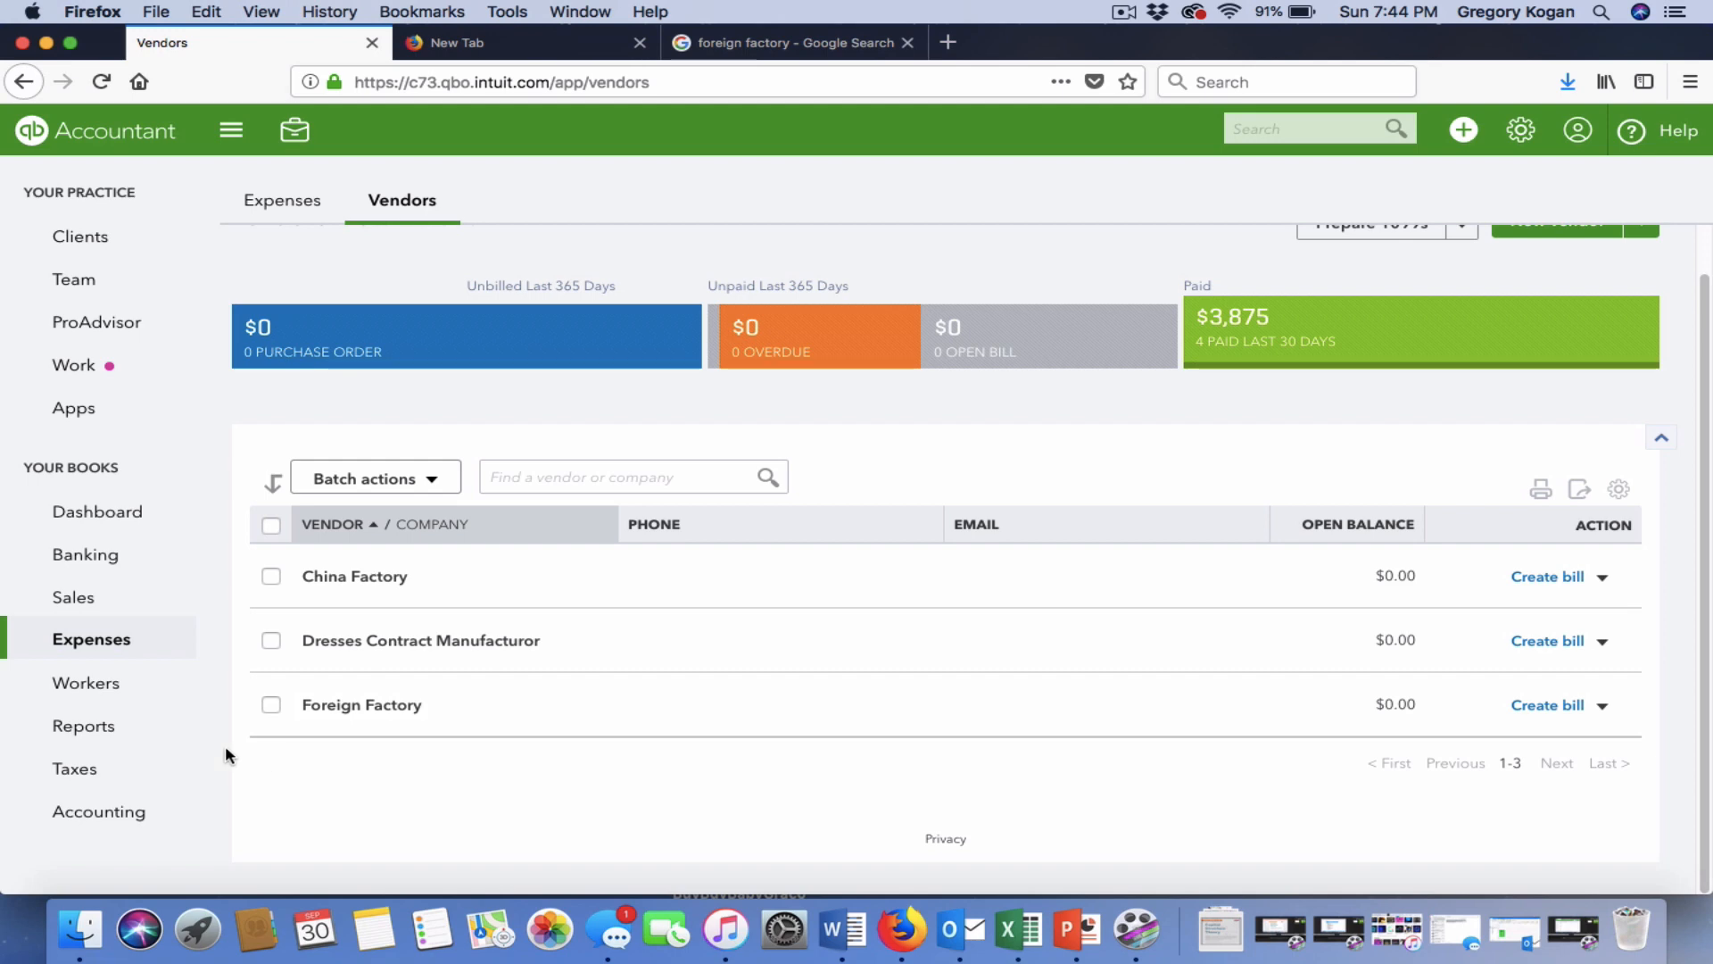
pyautogui.click(119, 741)
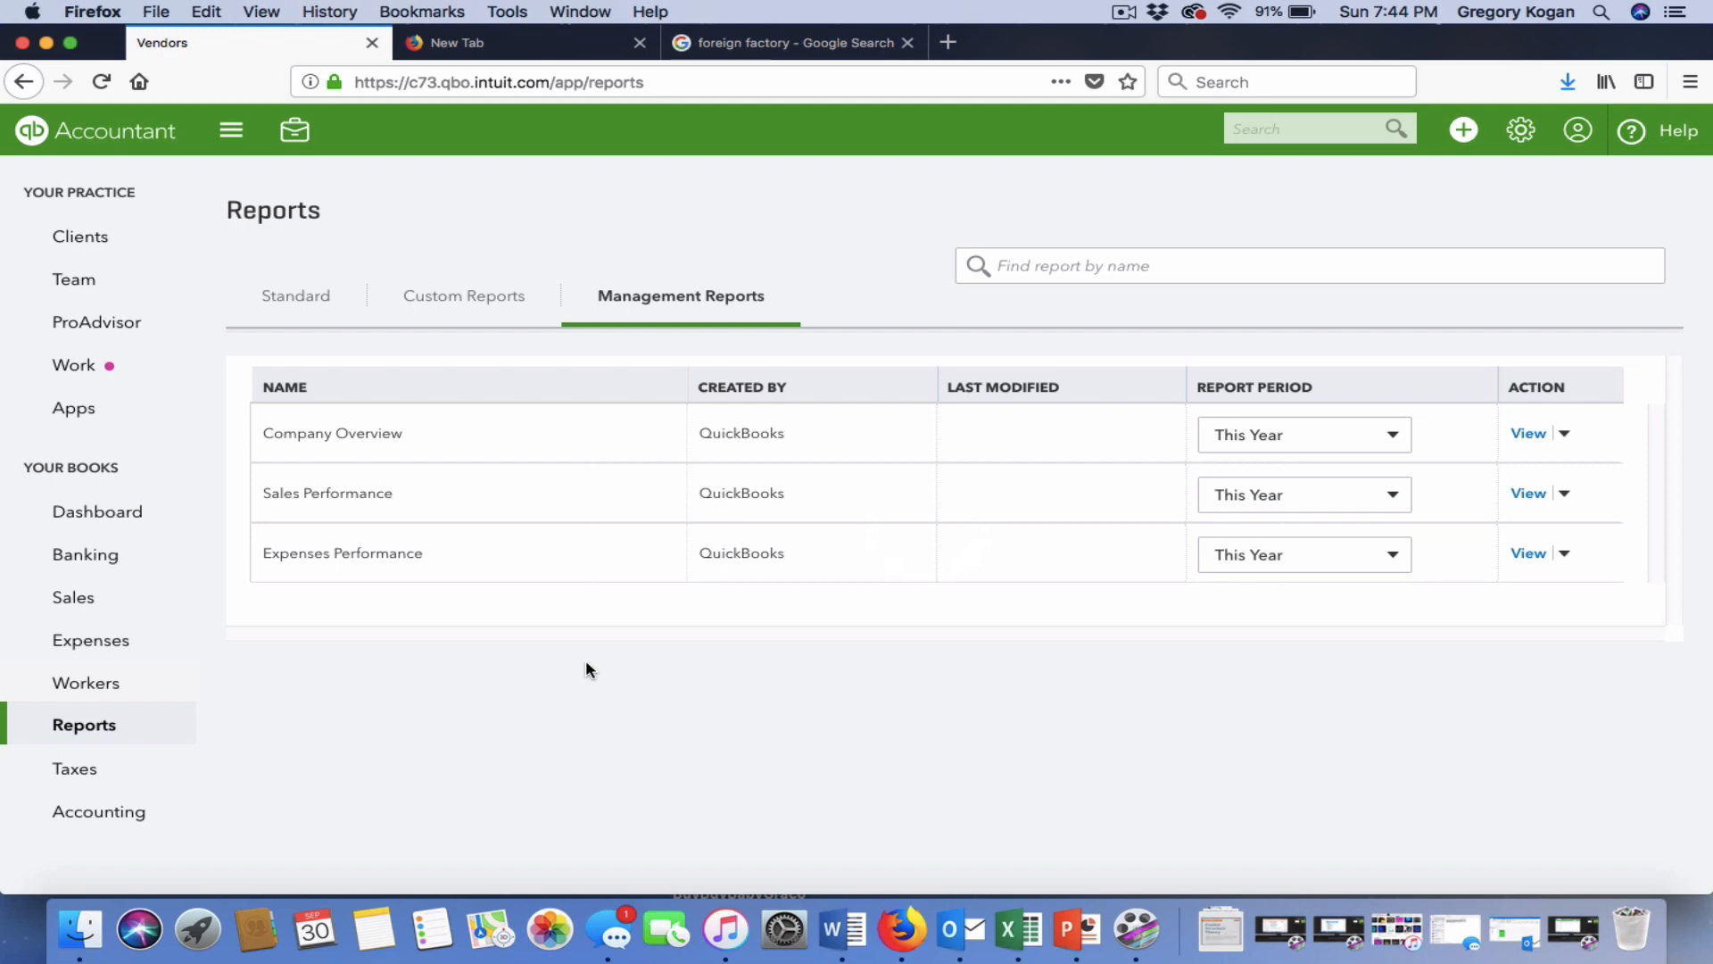
# From the standard Profit and Loss Detail report, open journal entry #3 via its -1,000.00 expense line.
pyautogui.click(326, 295)
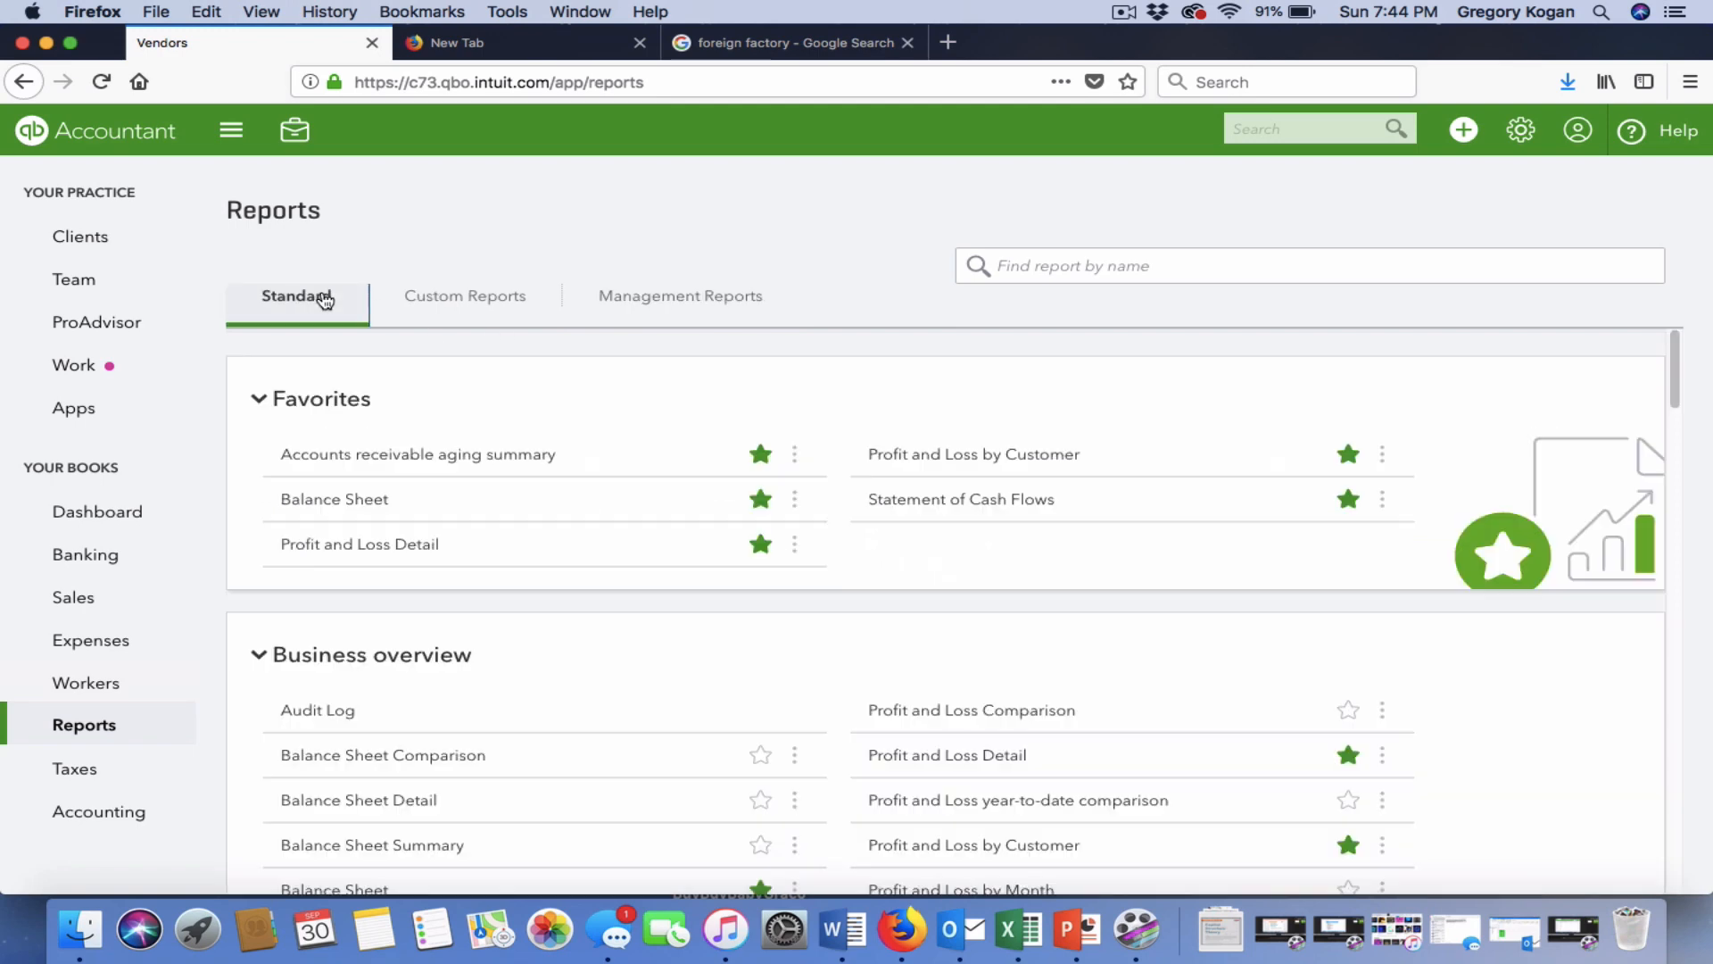
pyautogui.click(348, 546)
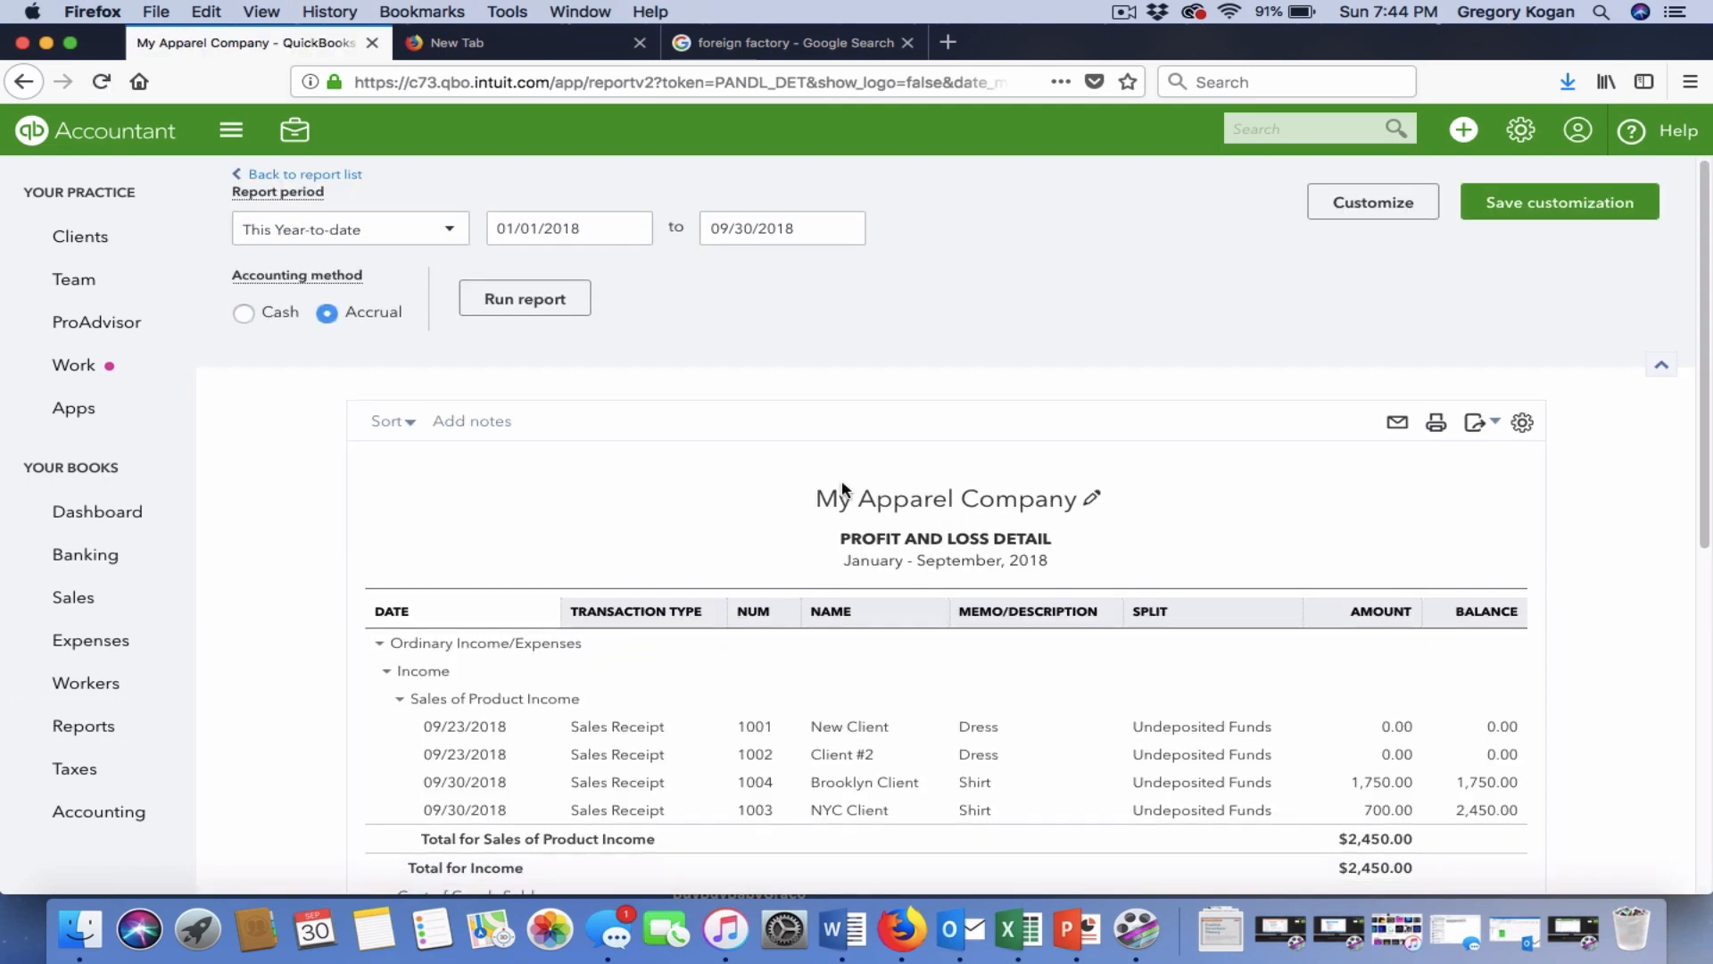
pyautogui.scroll(-3, 843, 491)
pyautogui.scroll(-1, 843, 487)
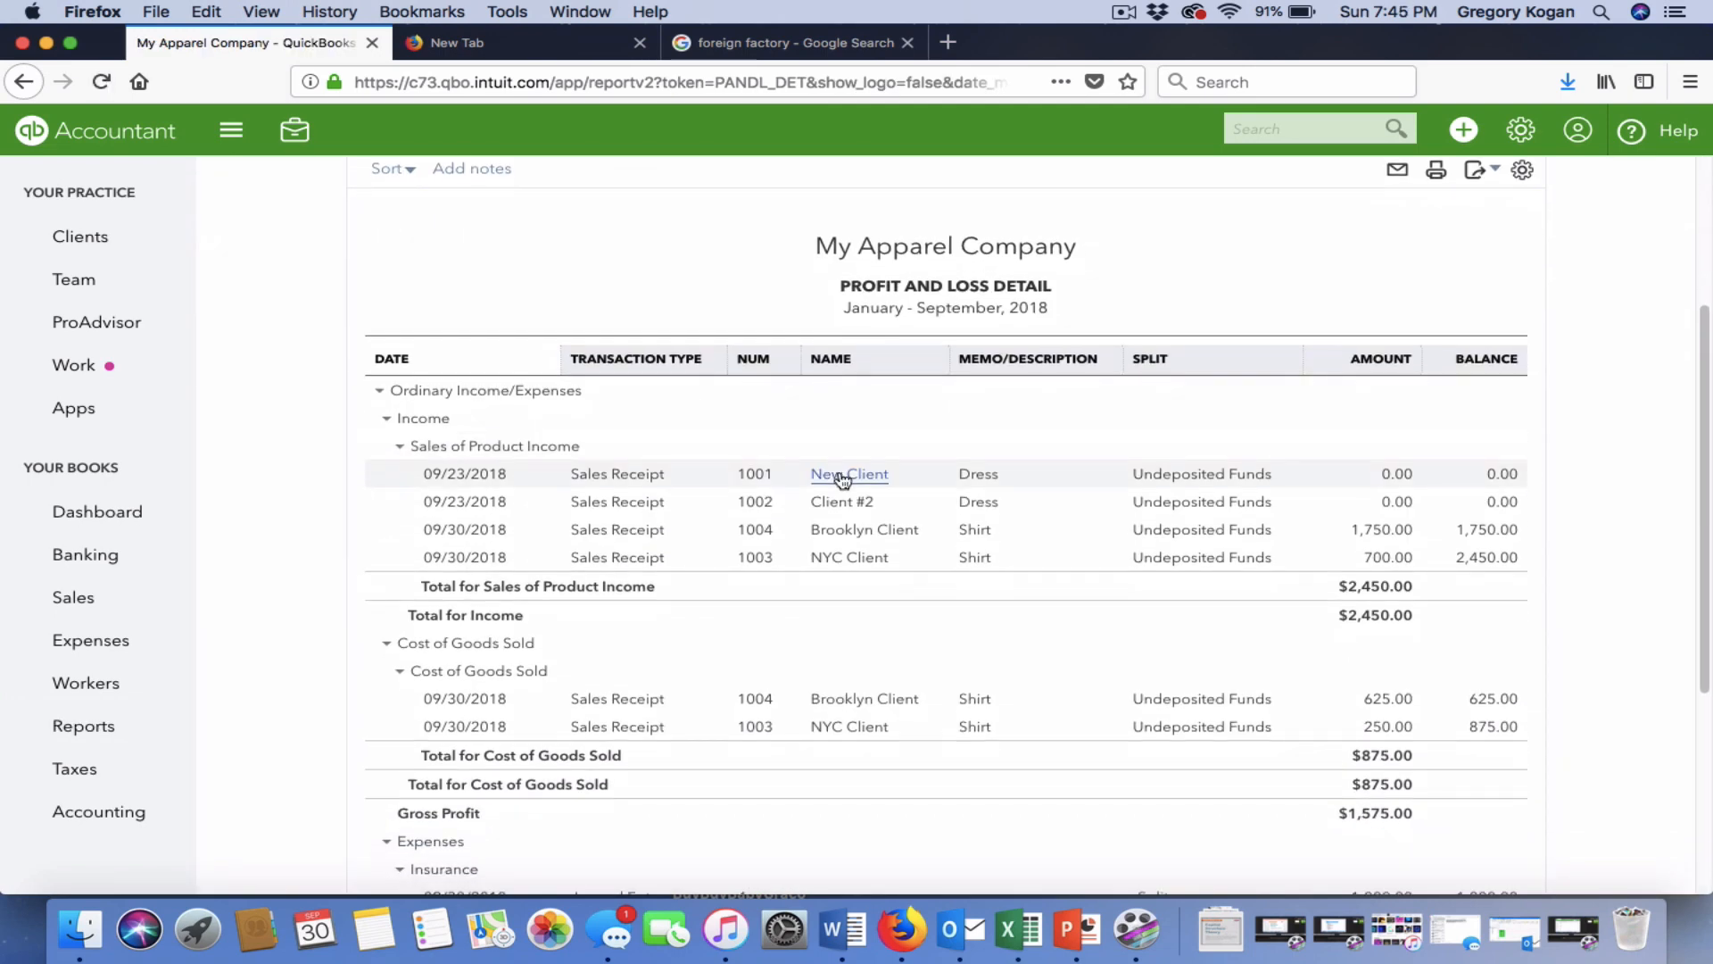
pyautogui.scroll(-4, 843, 477)
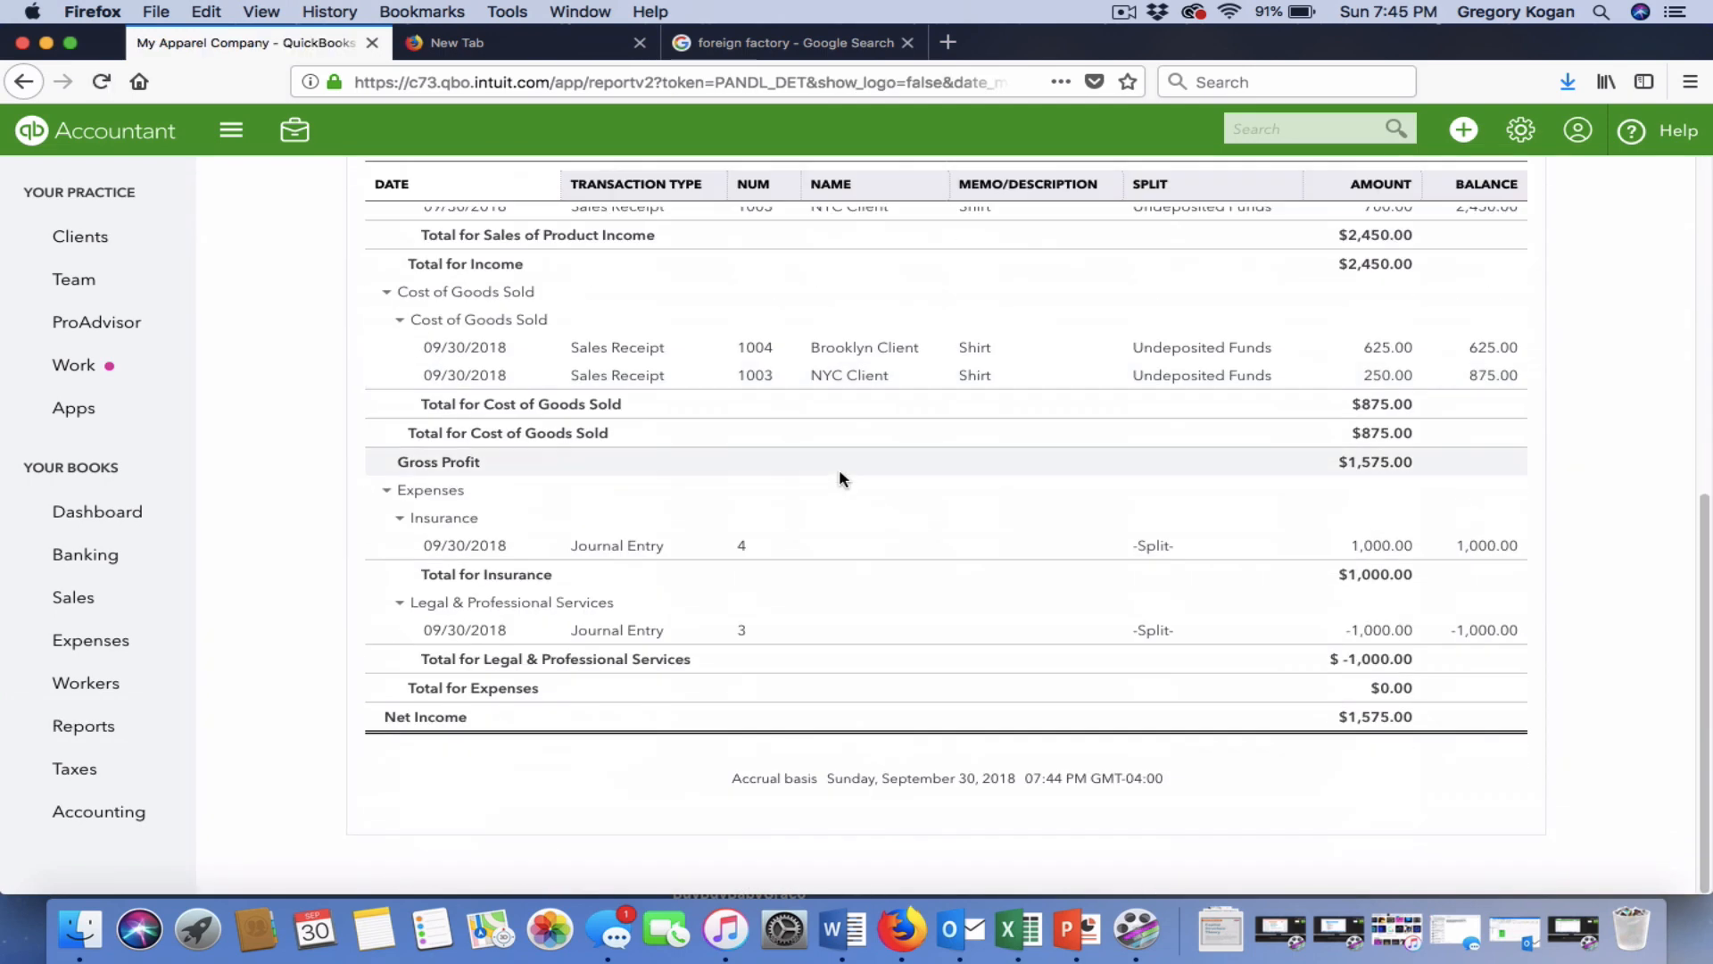
pyautogui.click(1403, 630)
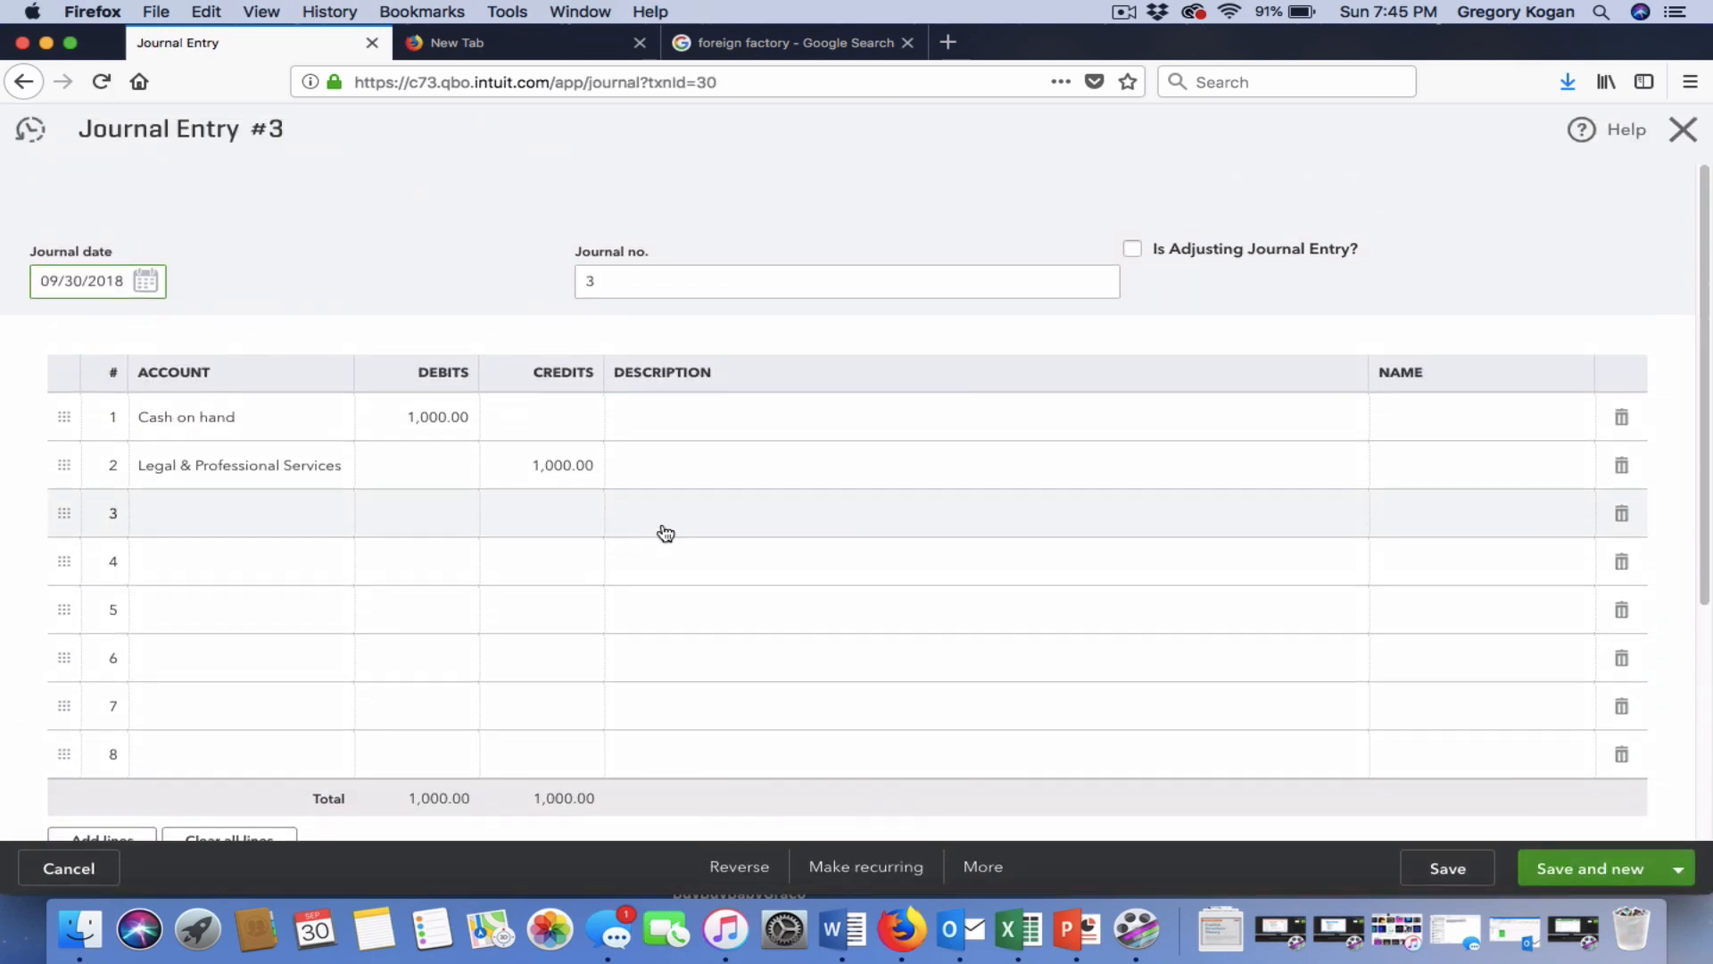
# Move Cash on hand's 1000 from the debit column to credit.
pyautogui.click(434, 425)
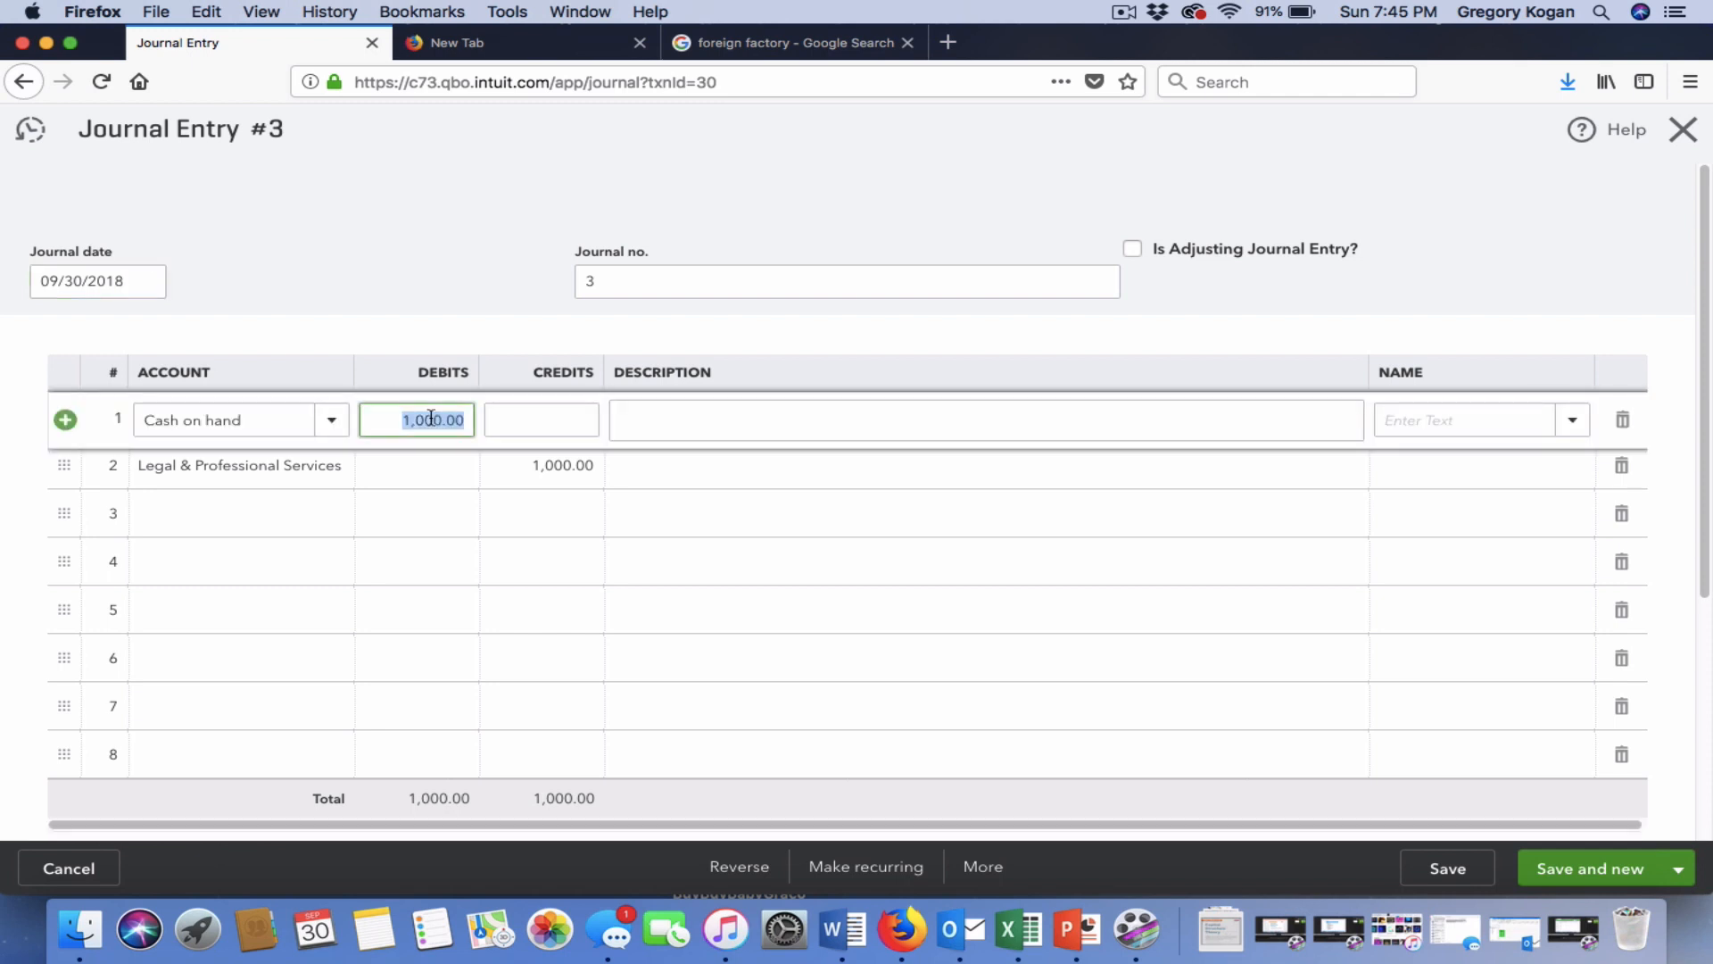
pyautogui.press('BackSpace')
pyautogui.click(514, 420)
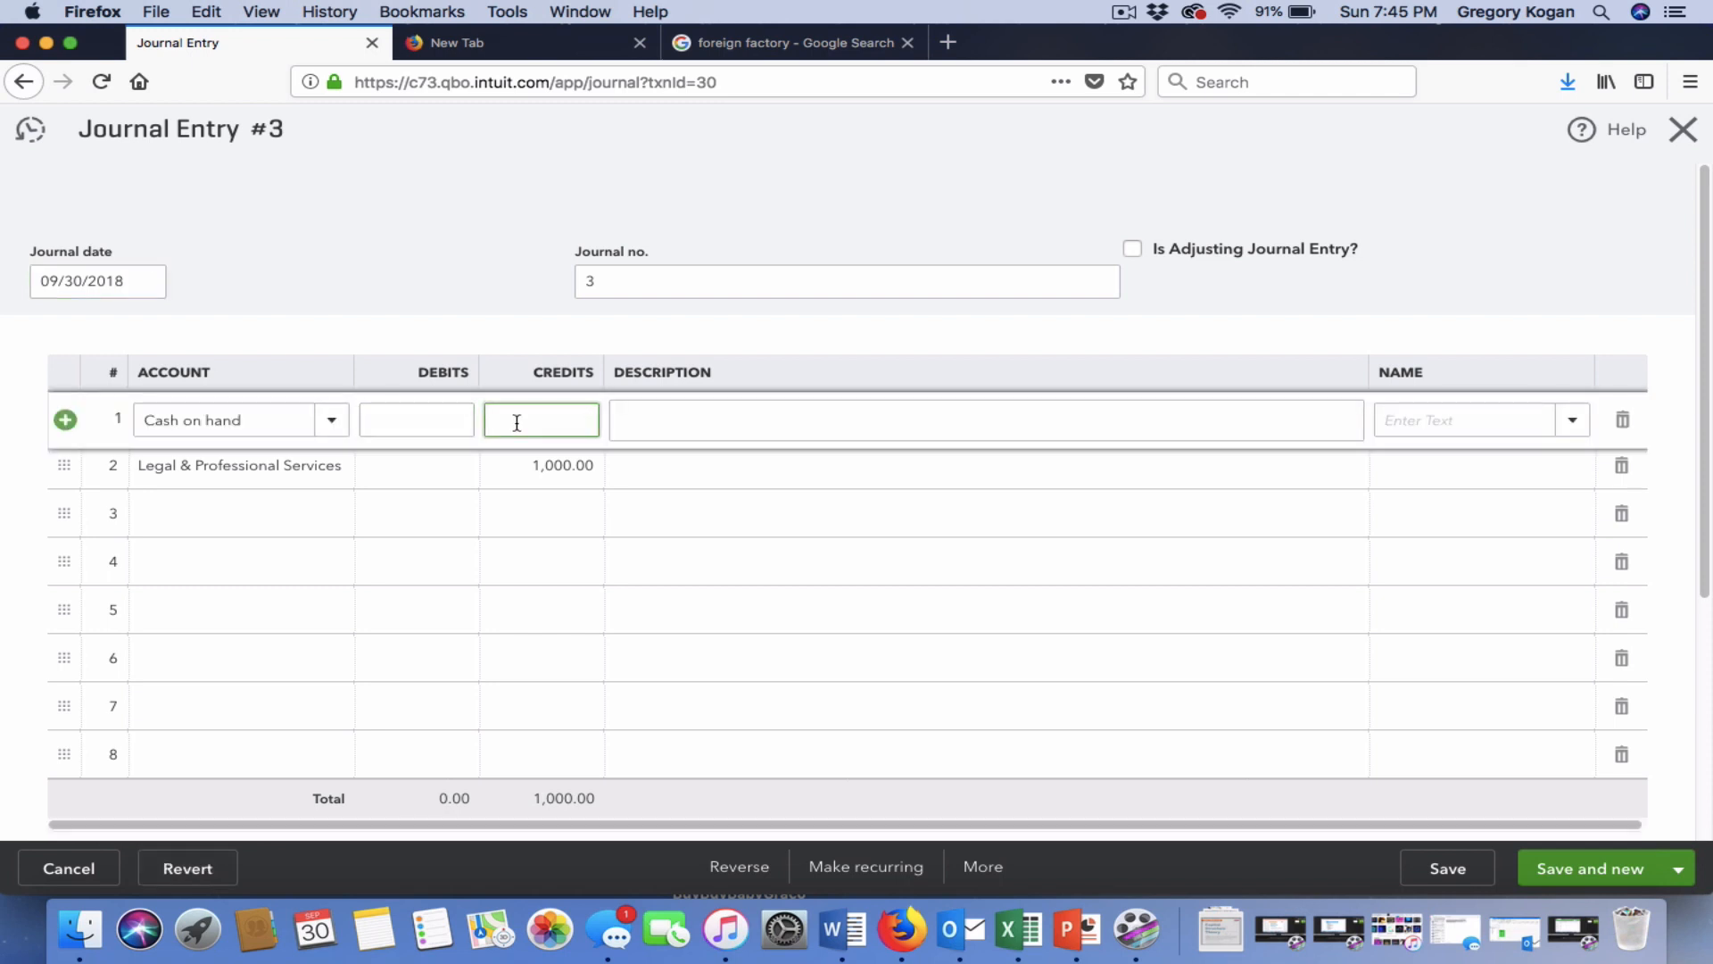
pyautogui.write('1000')
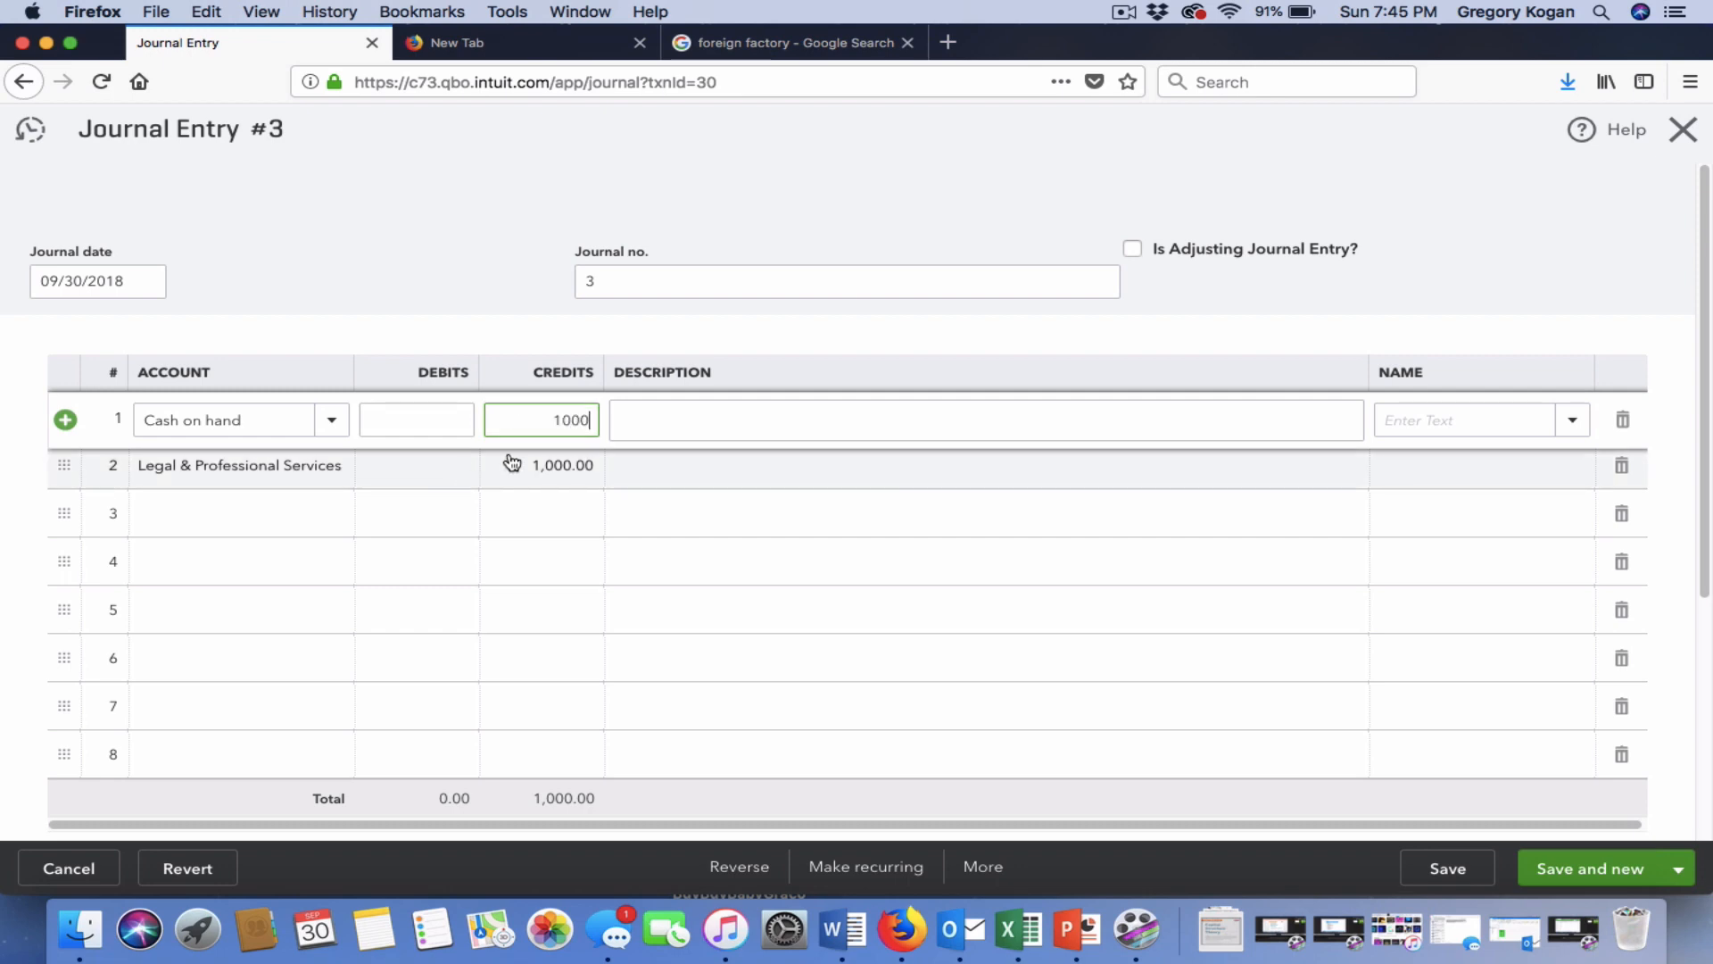
# Make Legal & Professional Services a 1,000 debit, then save and close the entry.
pyautogui.click(512, 461)
pyautogui.press('BackSpace')
pyautogui.click(386, 471)
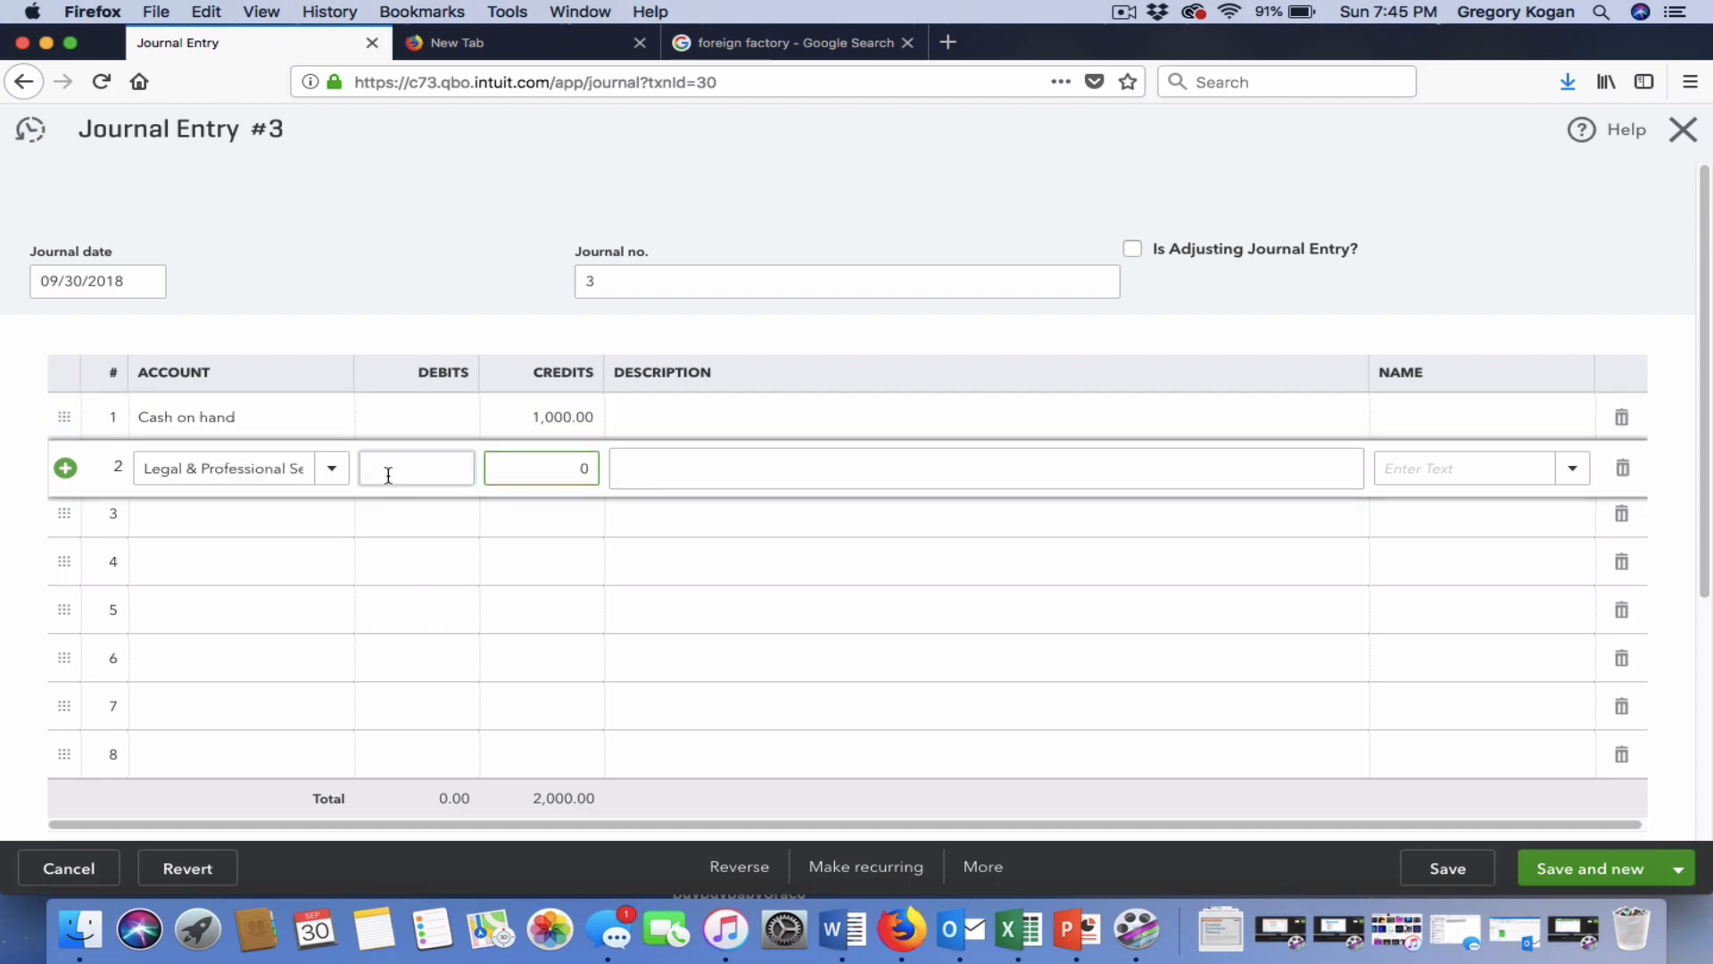
pyautogui.write('1,00')
pyautogui.write('000')
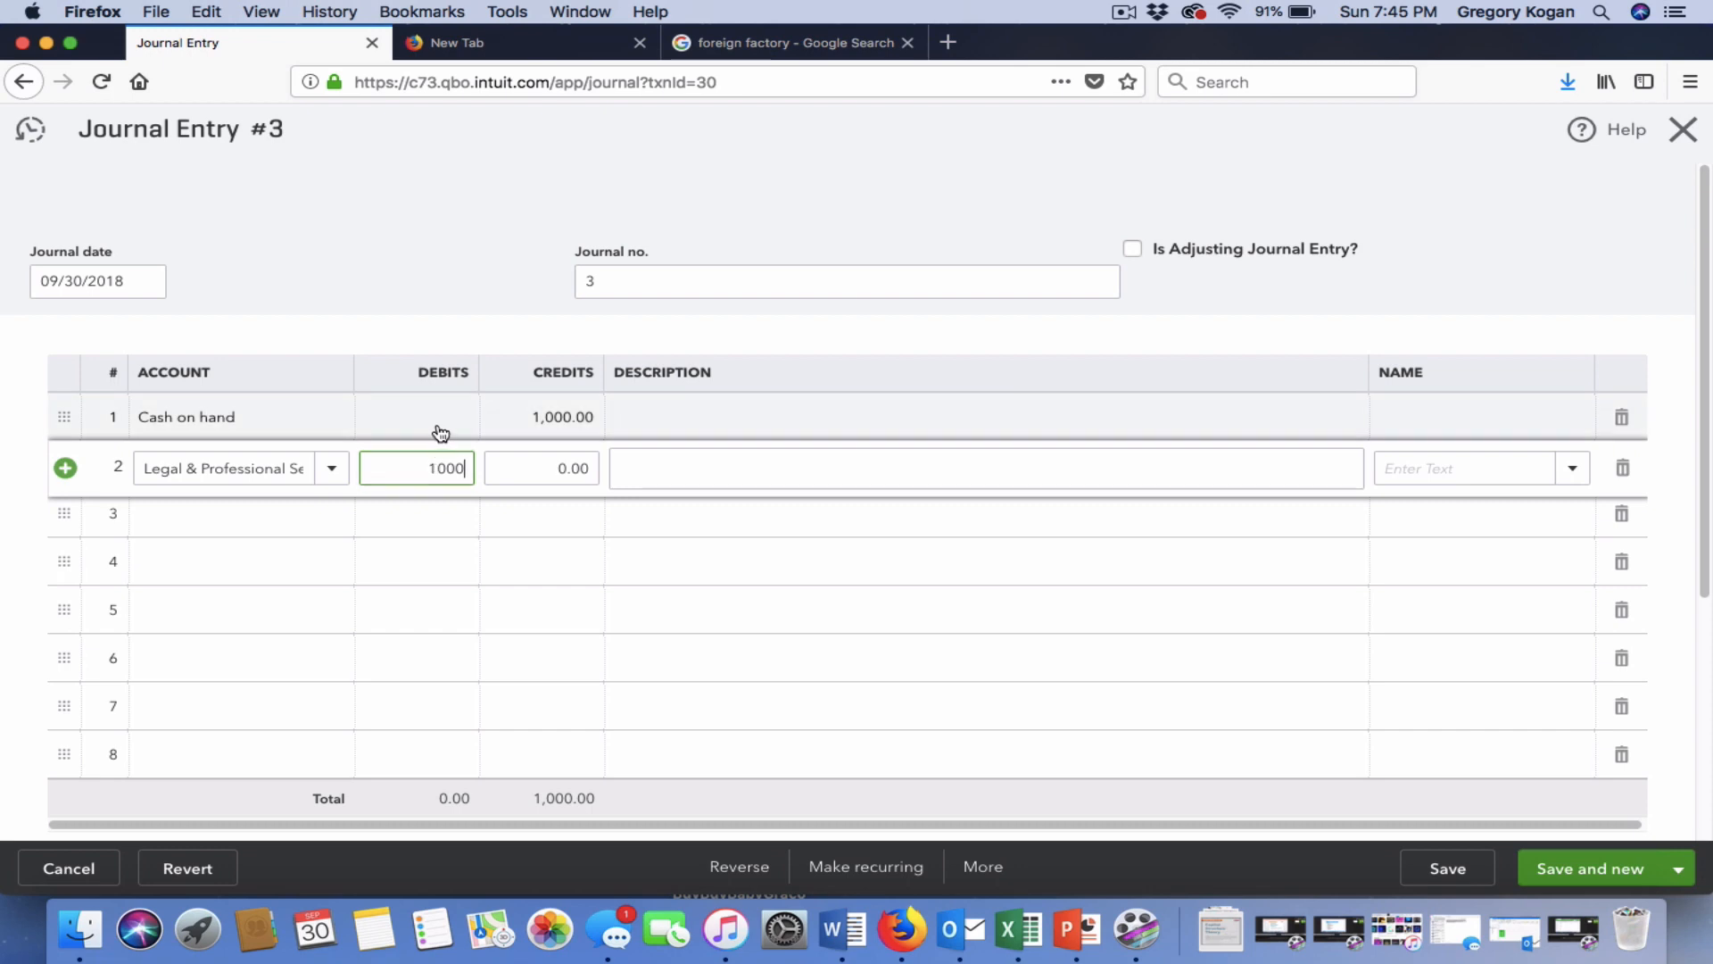
pyautogui.click(436, 430)
pyautogui.click(1606, 867)
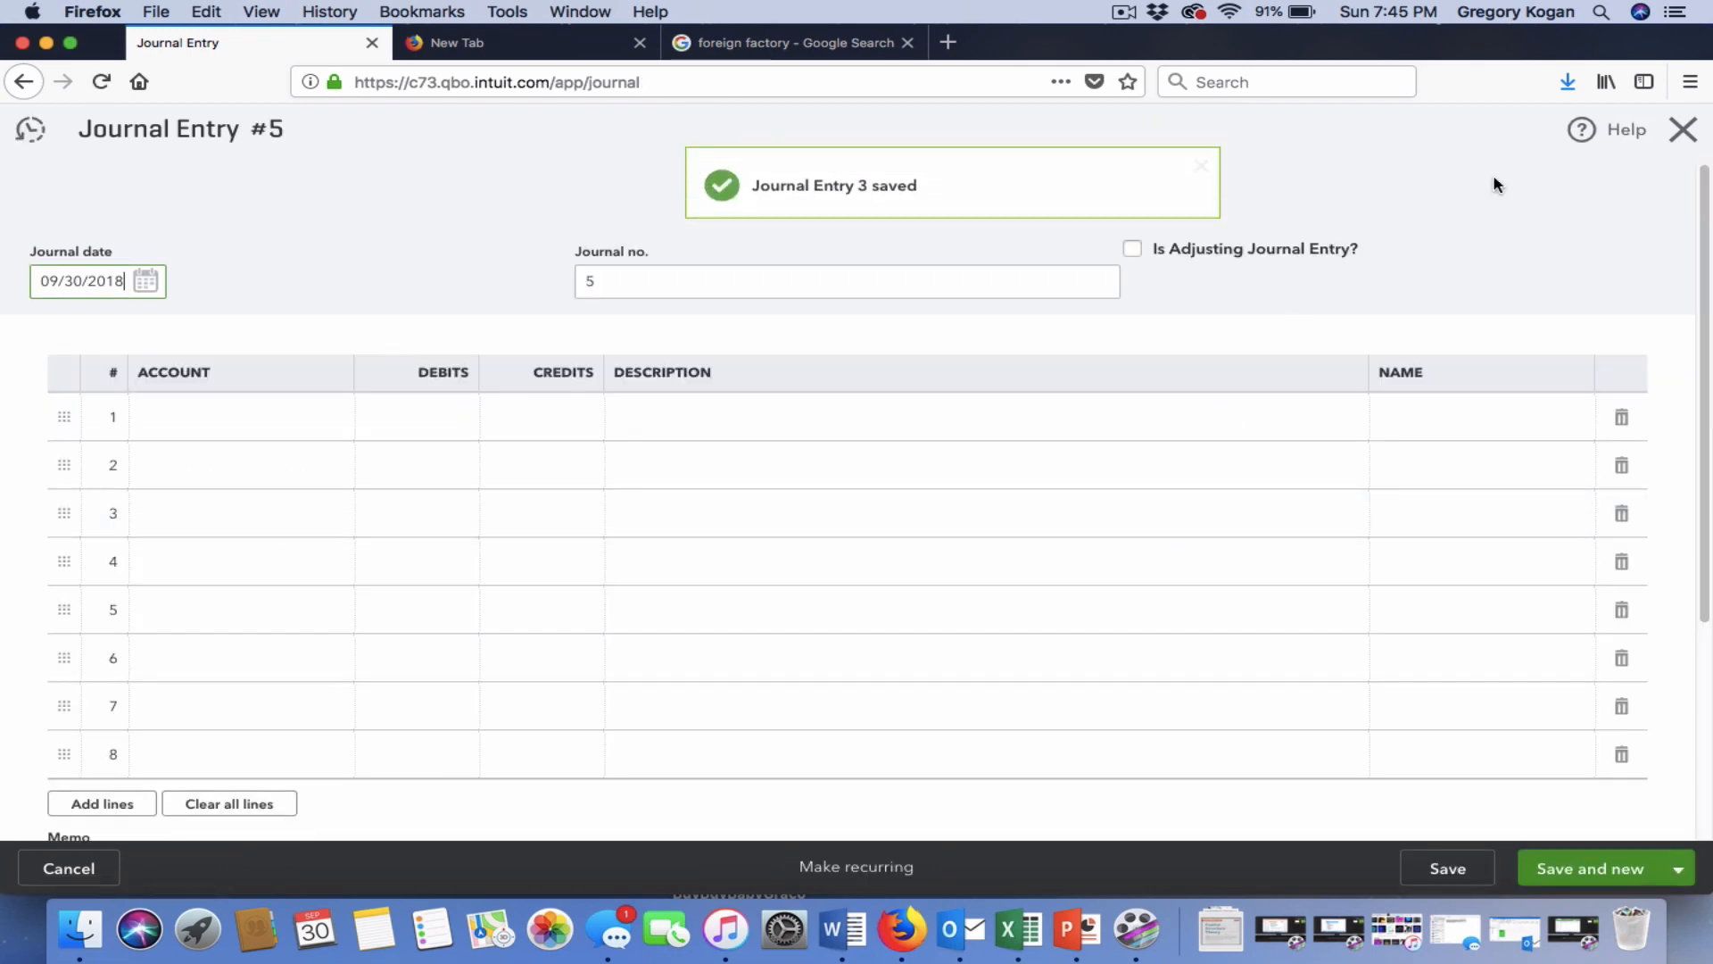
pyautogui.click(1683, 130)
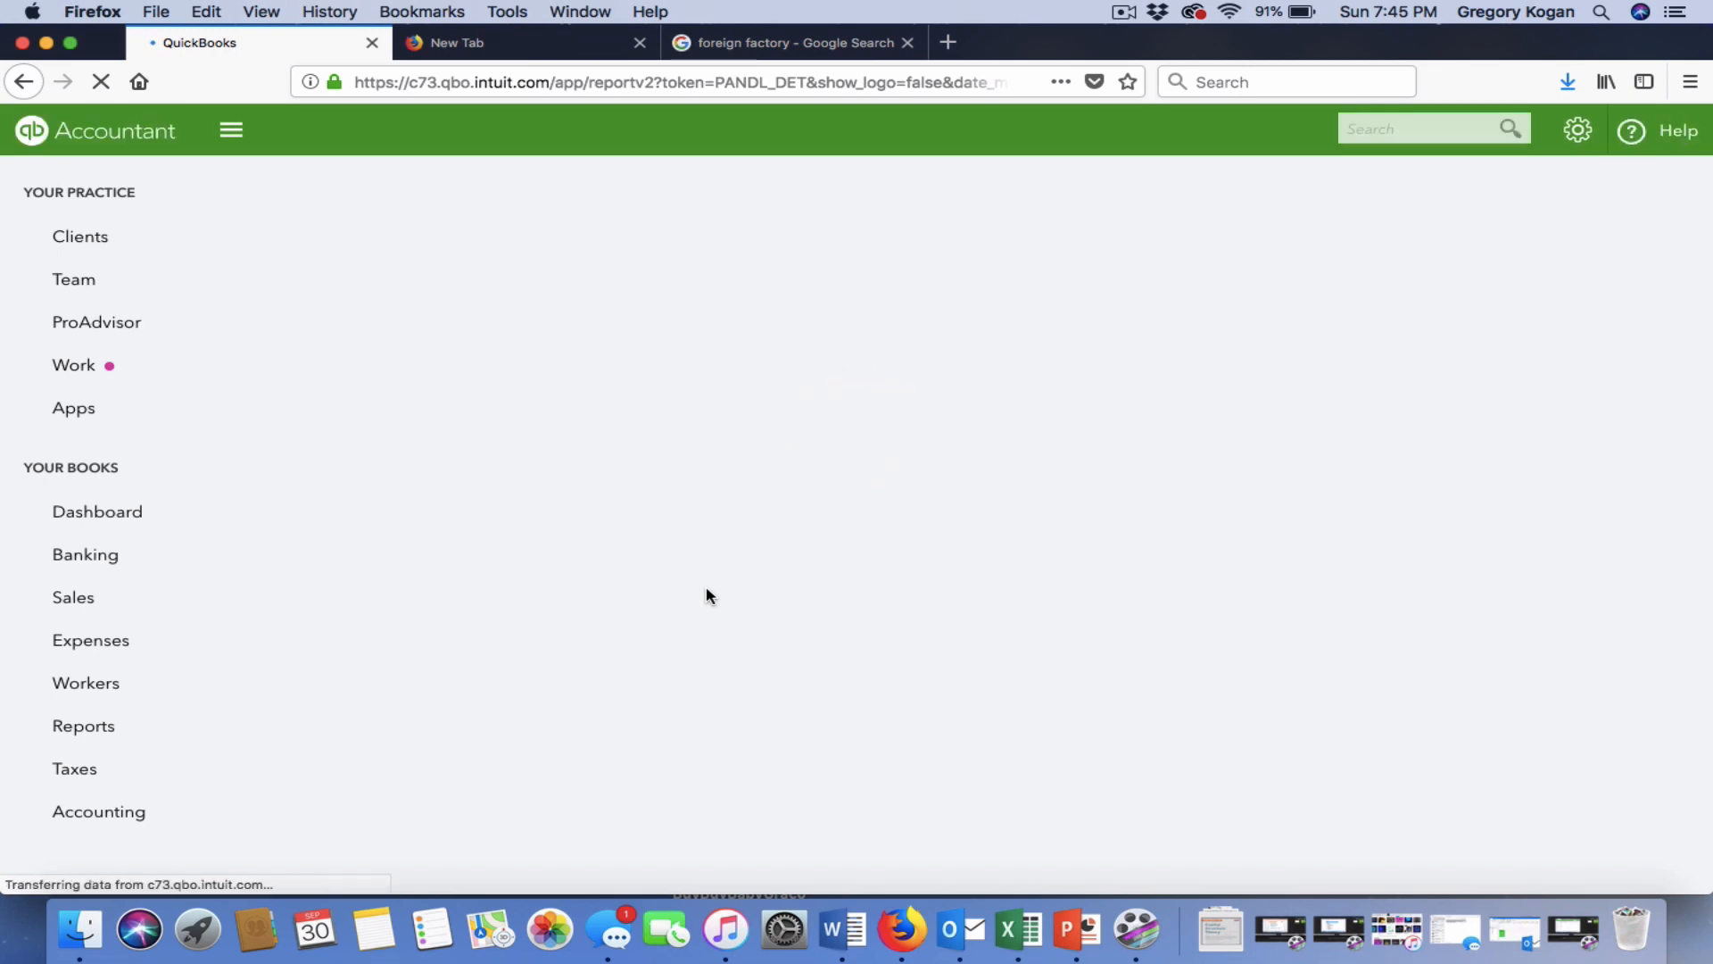
# Scroll the refreshed report to confirm Legal & Professional Services $1,000.00 and net income $-425.00.
pyautogui.scroll(-8, 706, 589)
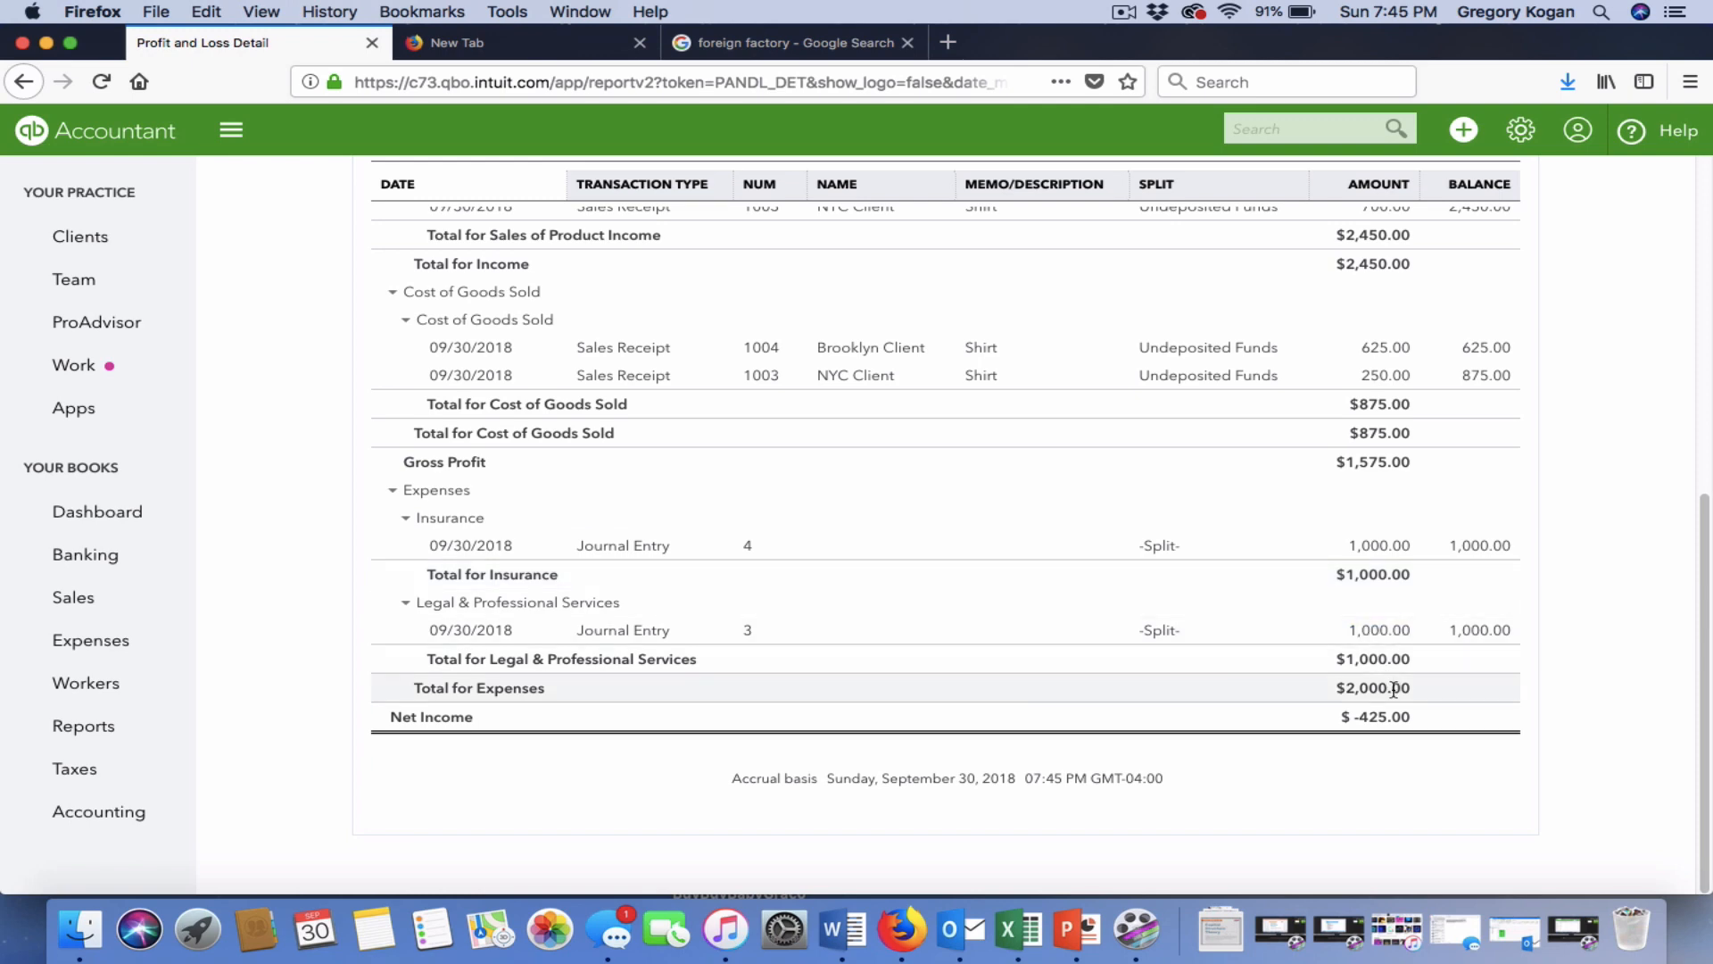
pyautogui.scroll(10, 1371, 634)
pyautogui.scroll(-5, 1133, 637)
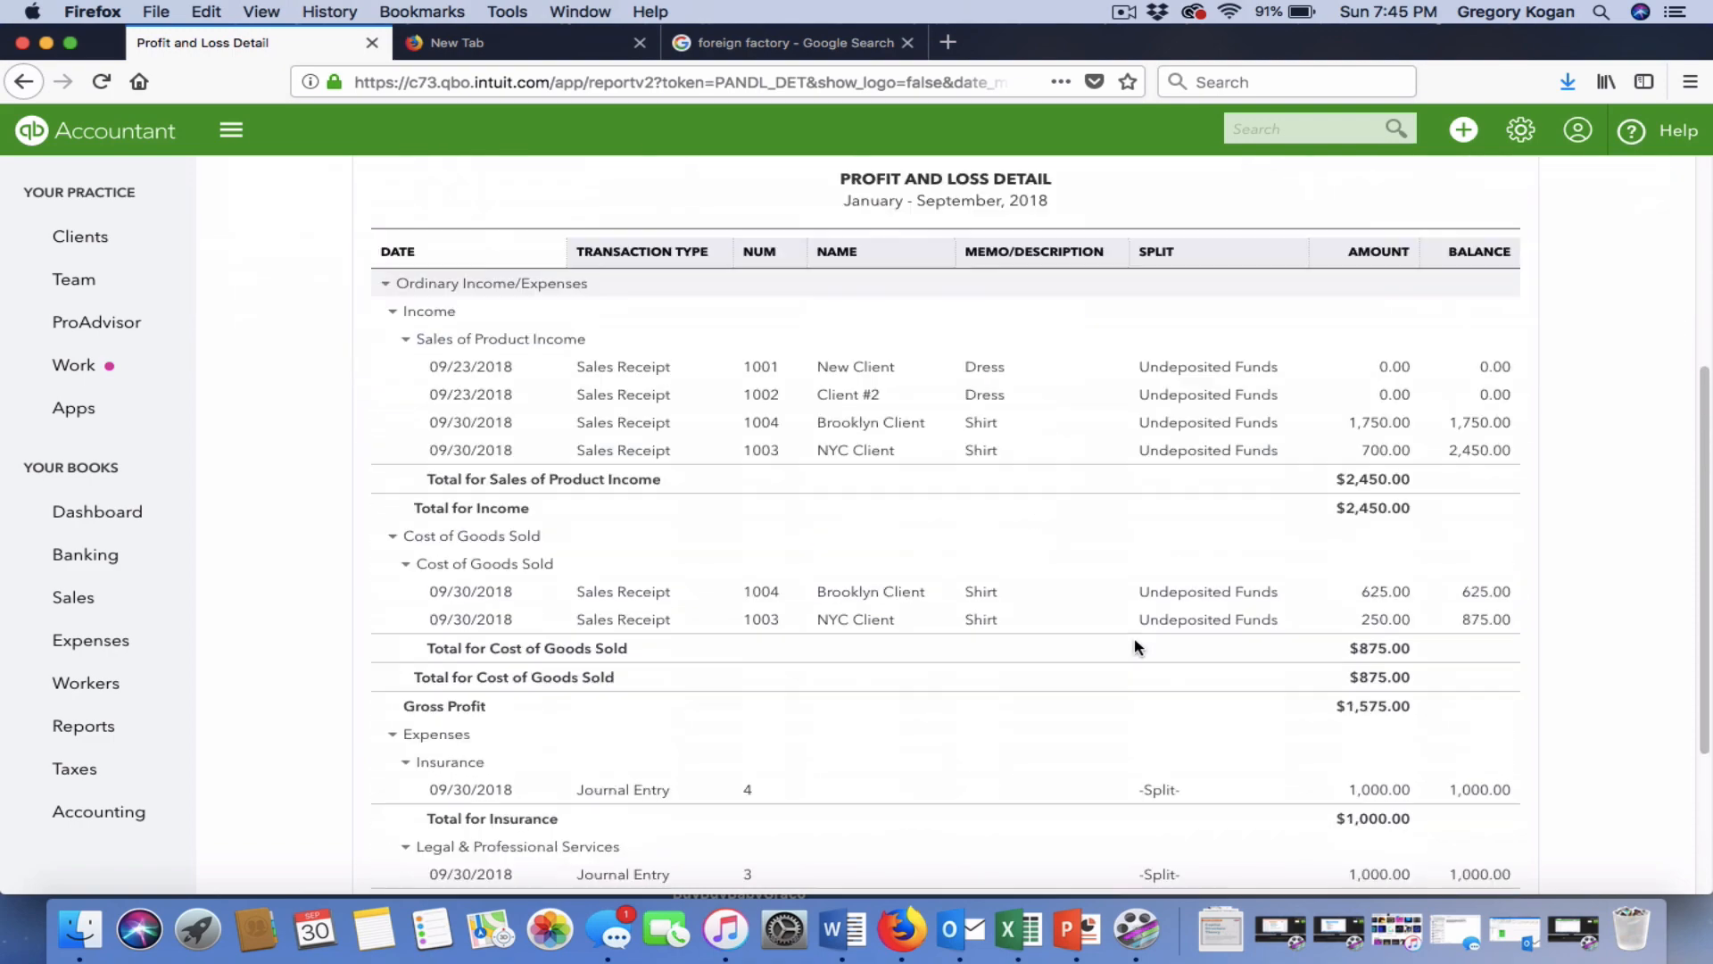
pyautogui.scroll(-3, 1133, 637)
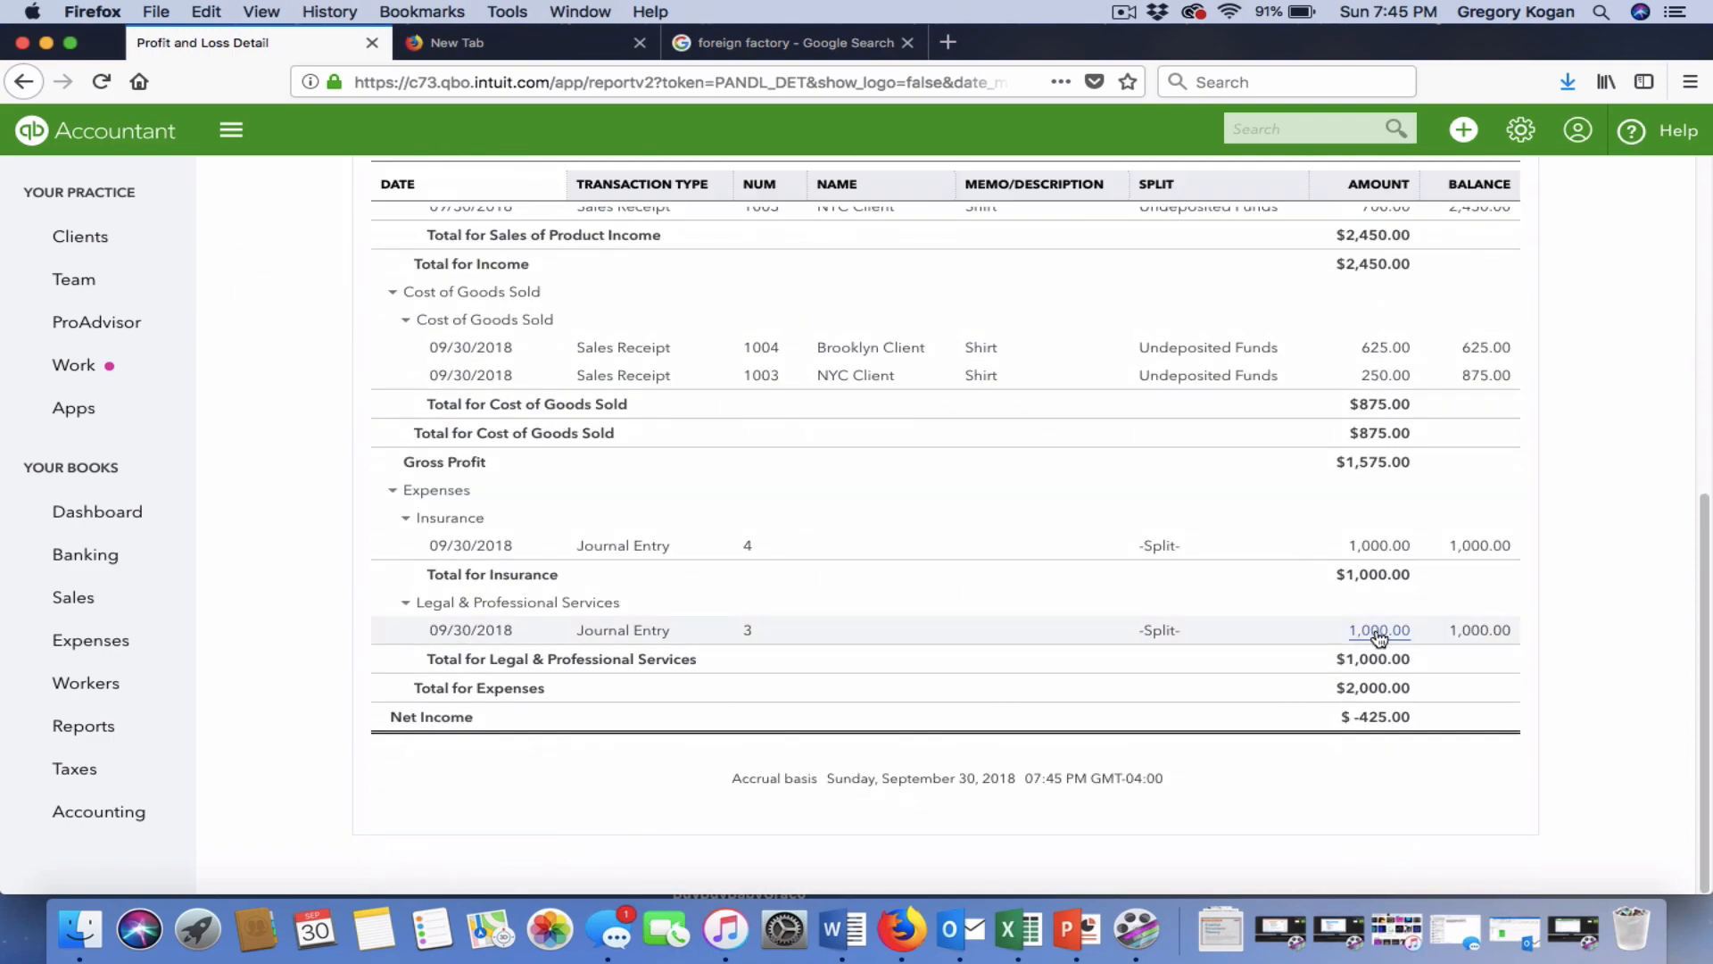
pyautogui.scroll(10, 1379, 635)
pyautogui.scroll(-10, 1376, 636)
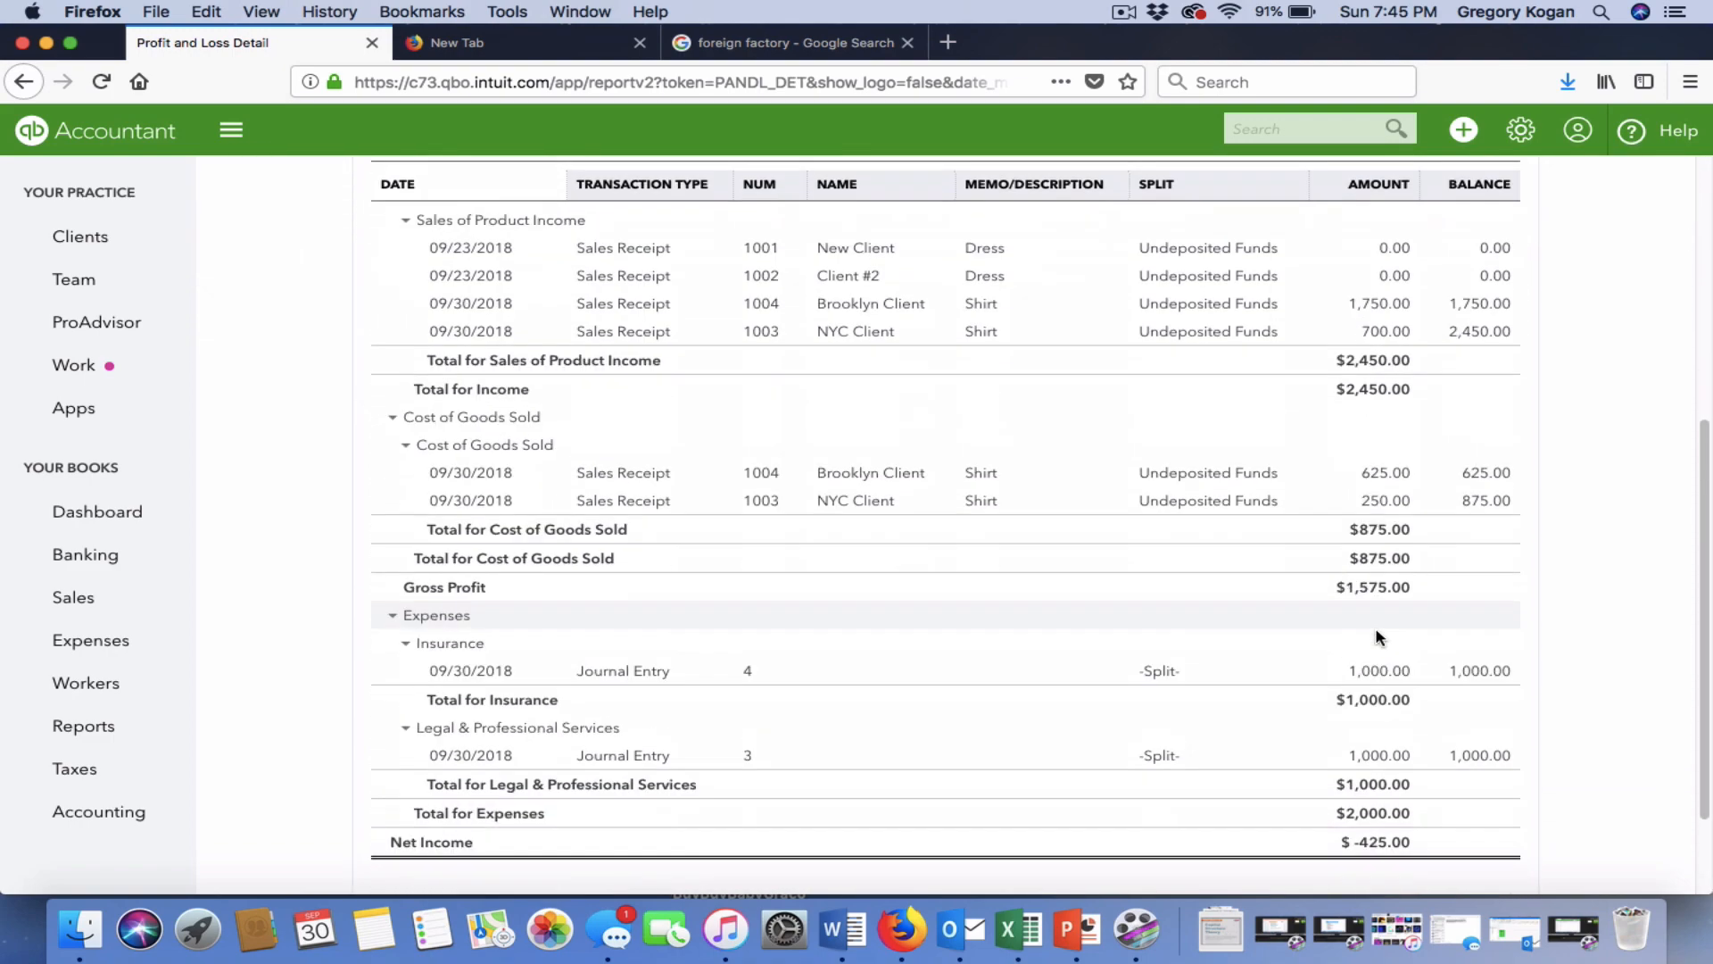